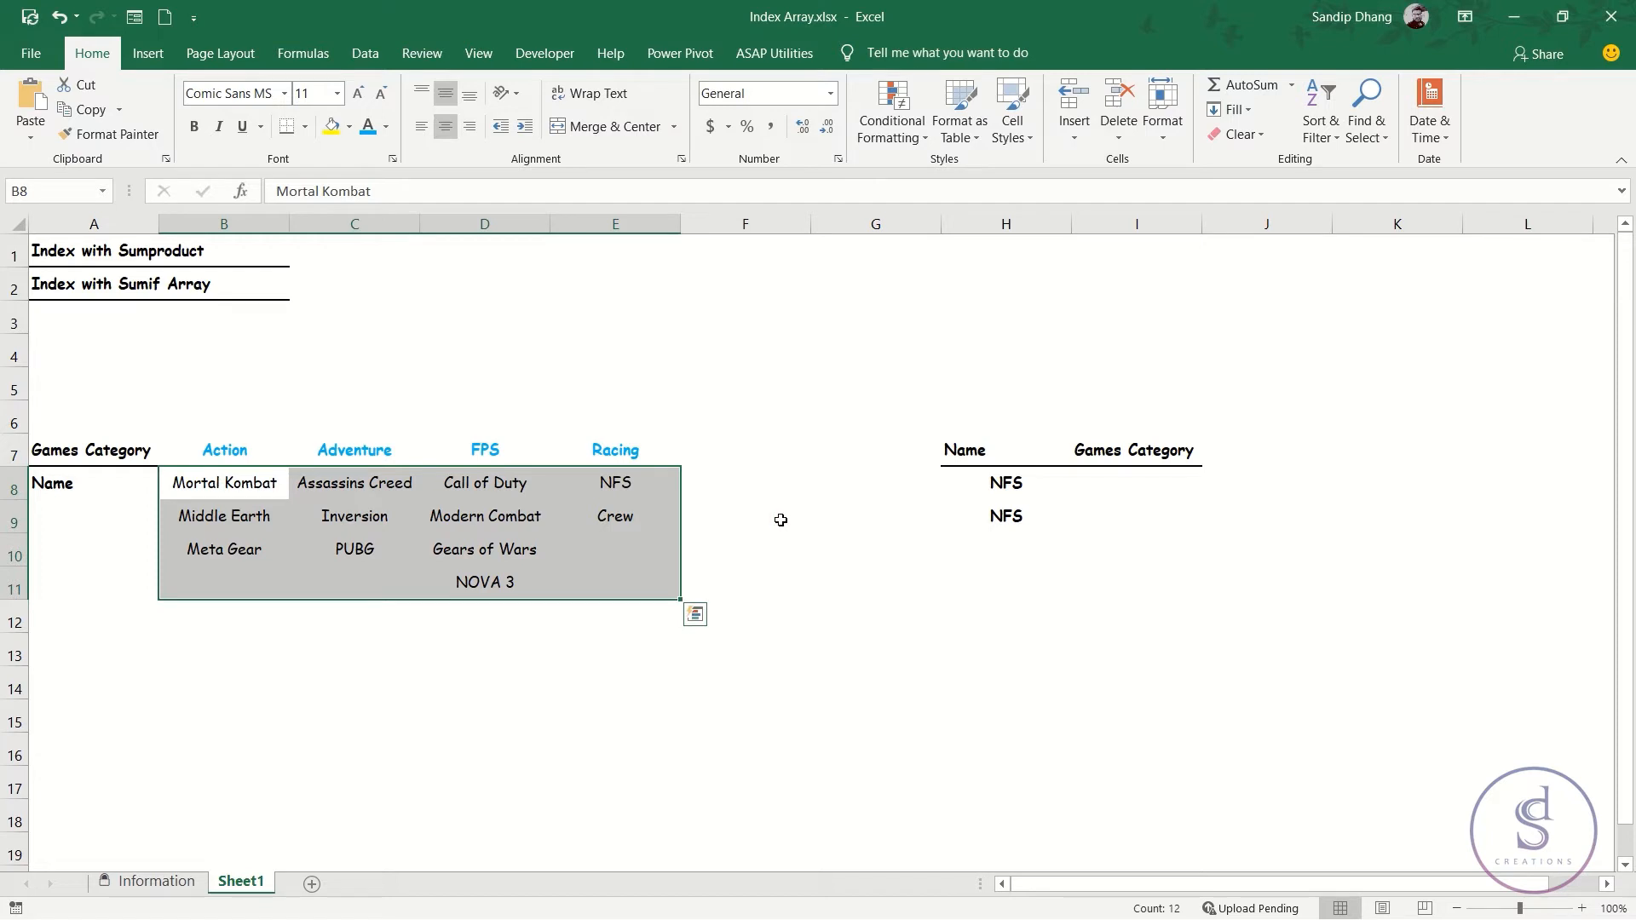
# Examine the game names in B8:E11, the category headings in B7:E7 and the lookup name in H8.
pyautogui.moveTo(227, 483); pyautogui.dragTo(227, 688)
pyautogui.moveTo(474, 486); pyautogui.dragTo(457, 665)
pyautogui.click(247, 487)
pyautogui.moveTo(254, 549); pyautogui.dragTo(247, 517)
pyautogui.moveTo(471, 450); pyautogui.dragTo(482, 588)
pyautogui.click(326, 519)
pyautogui.moveTo(326, 519); pyautogui.dragTo(345, 615)
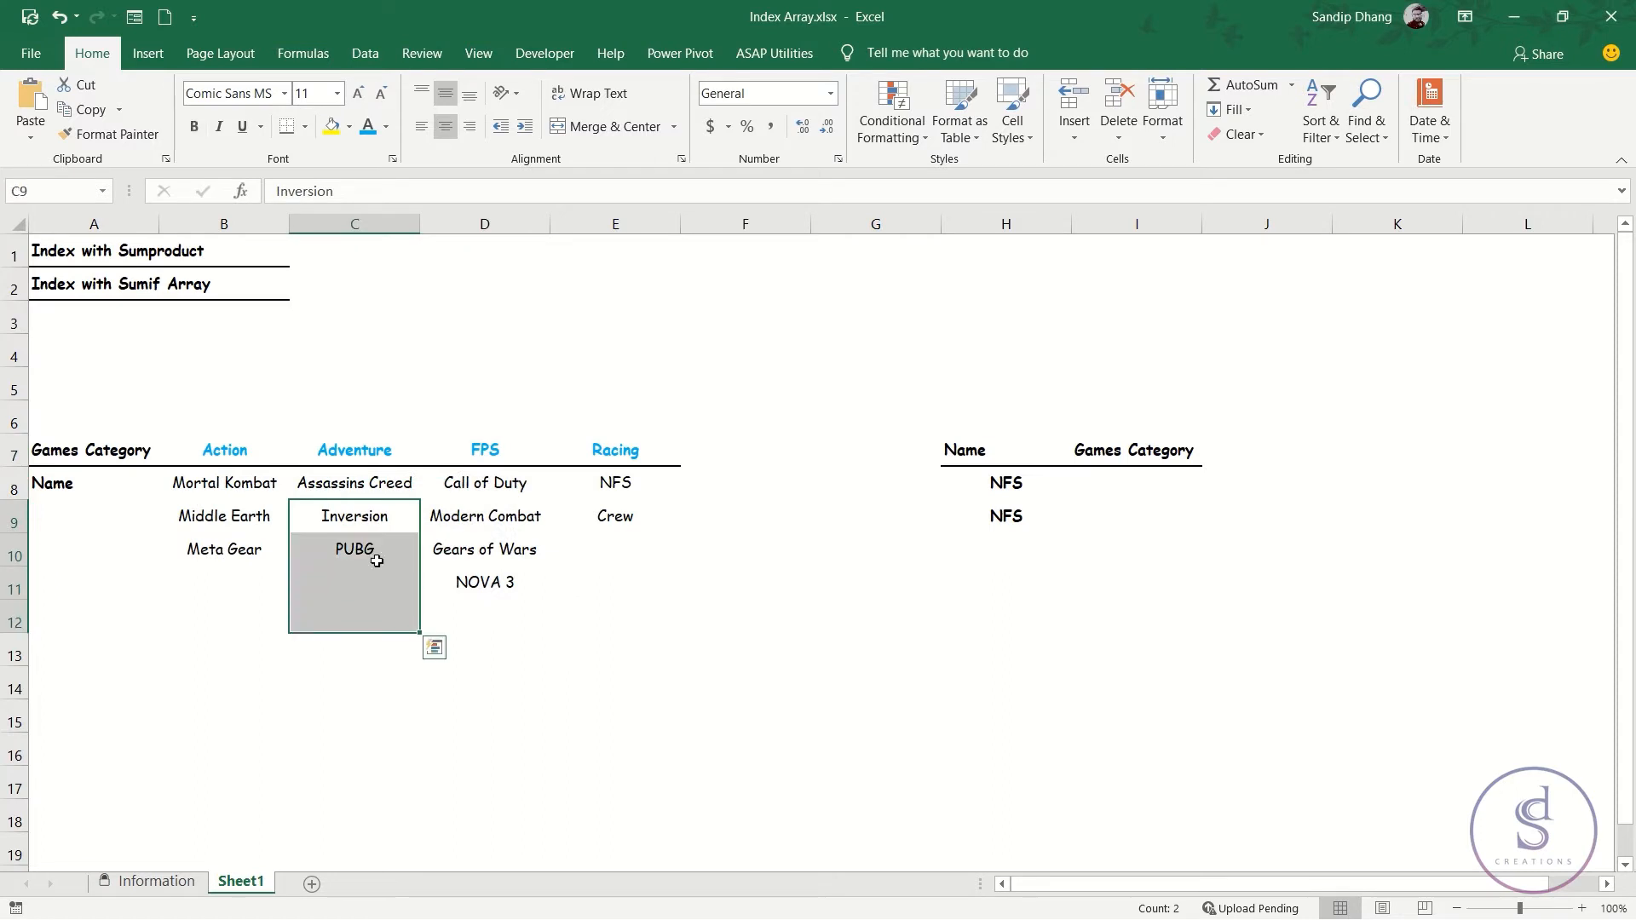
pyautogui.moveTo(489, 512); pyautogui.dragTo(492, 558)
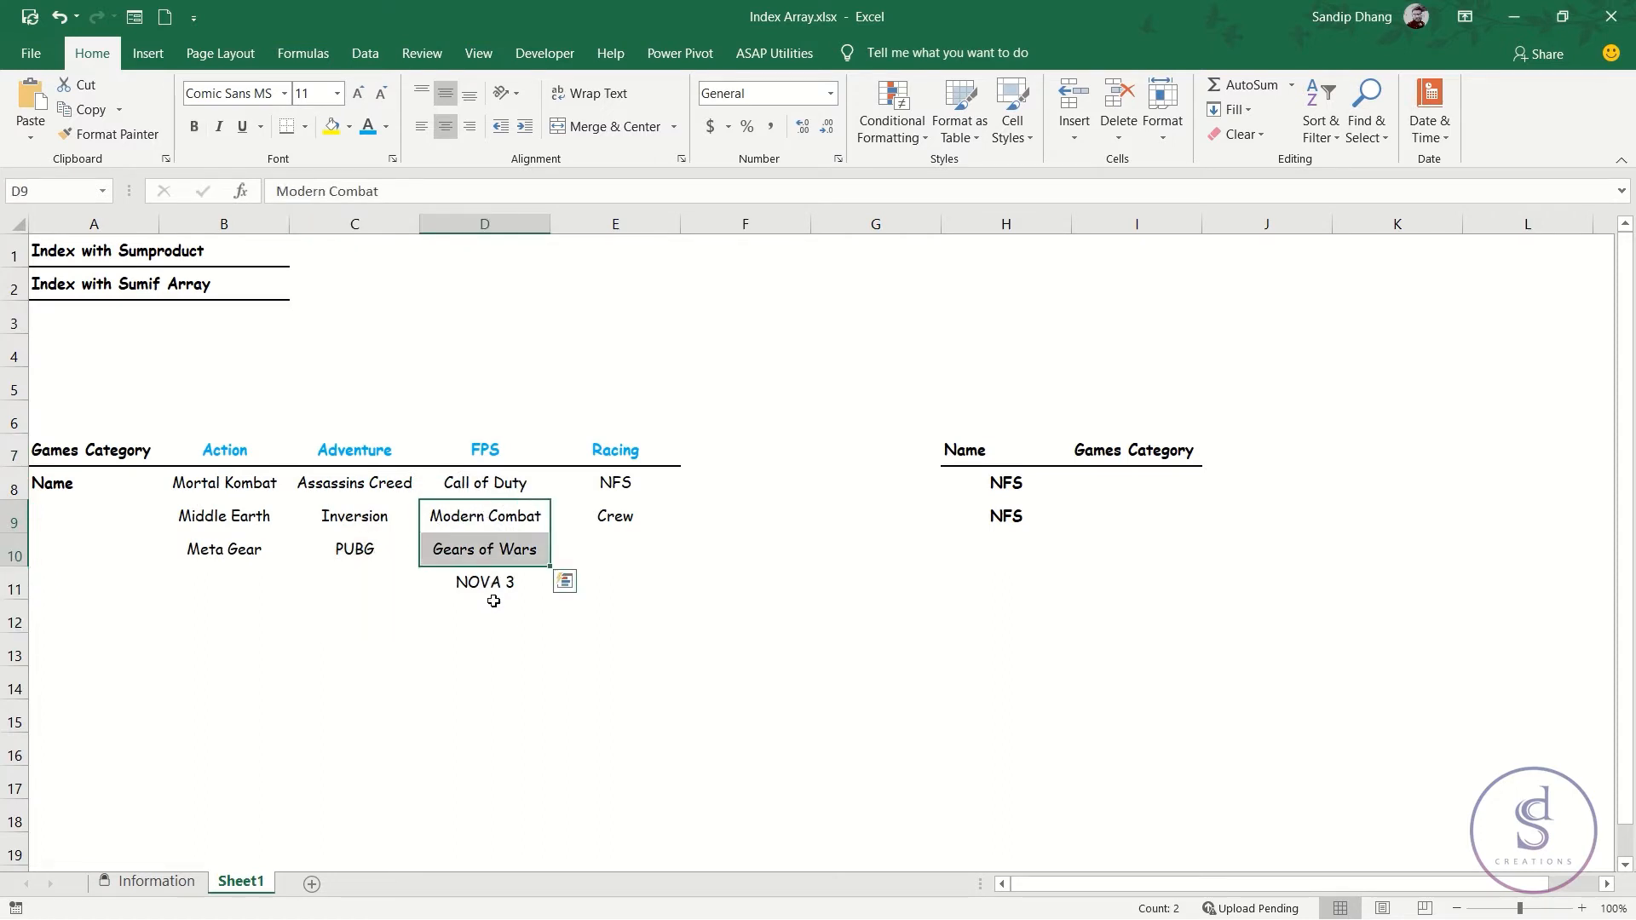
pyautogui.moveTo(222, 519); pyautogui.dragTo(749, 514)
pyautogui.moveTo(255, 558); pyautogui.dragTo(724, 537)
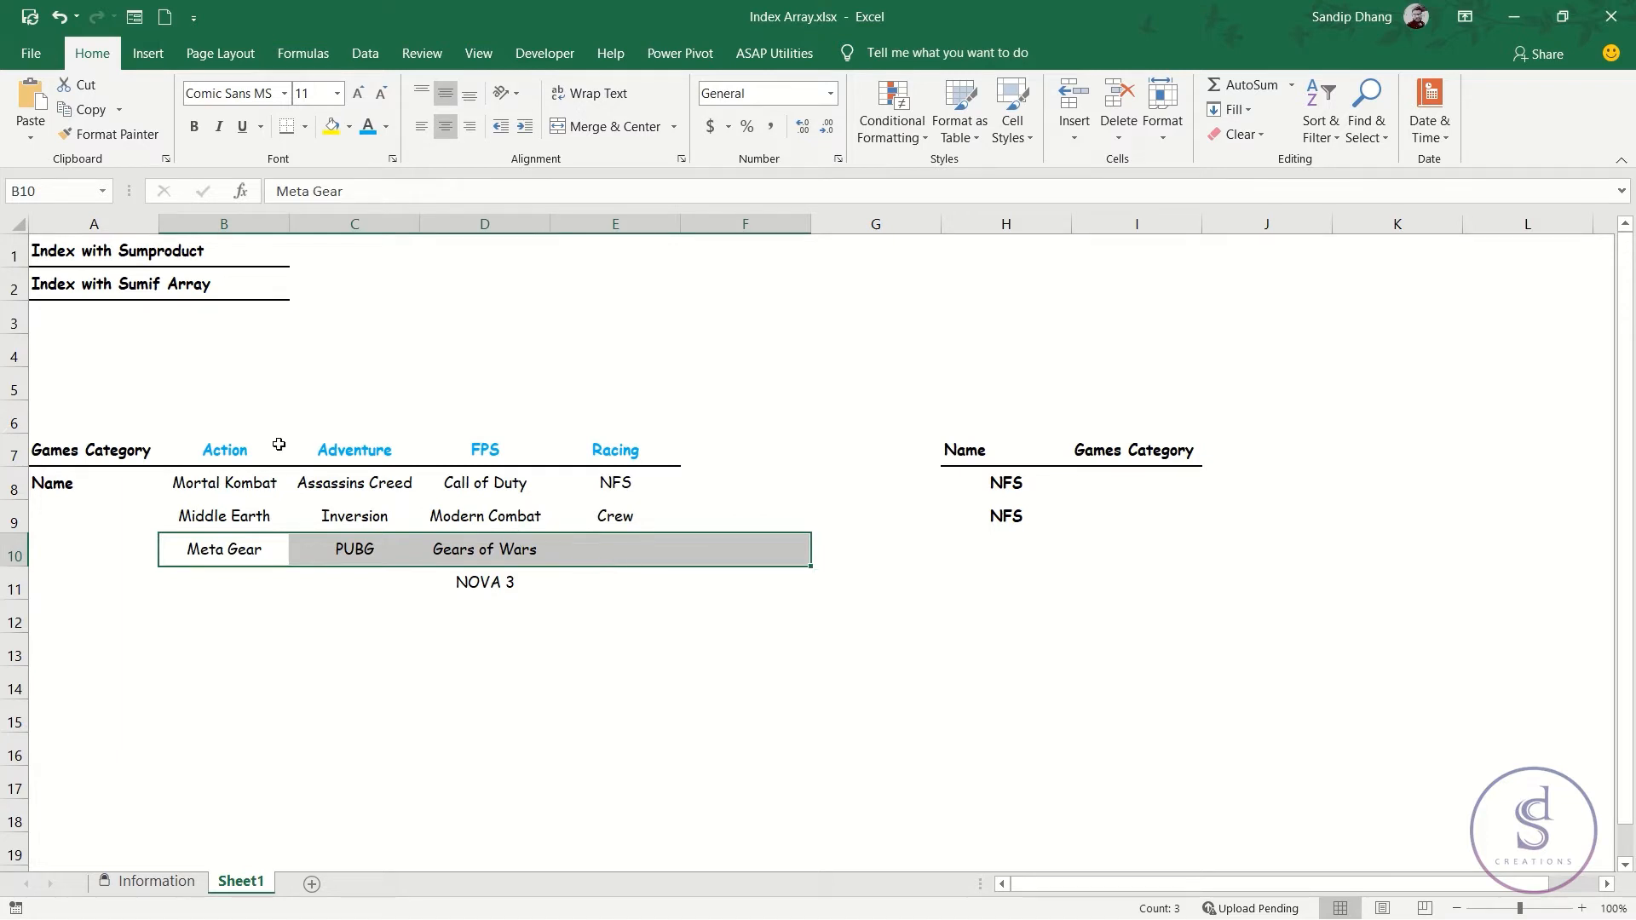
pyautogui.click(247, 449)
pyautogui.moveTo(247, 449); pyautogui.dragTo(637, 445)
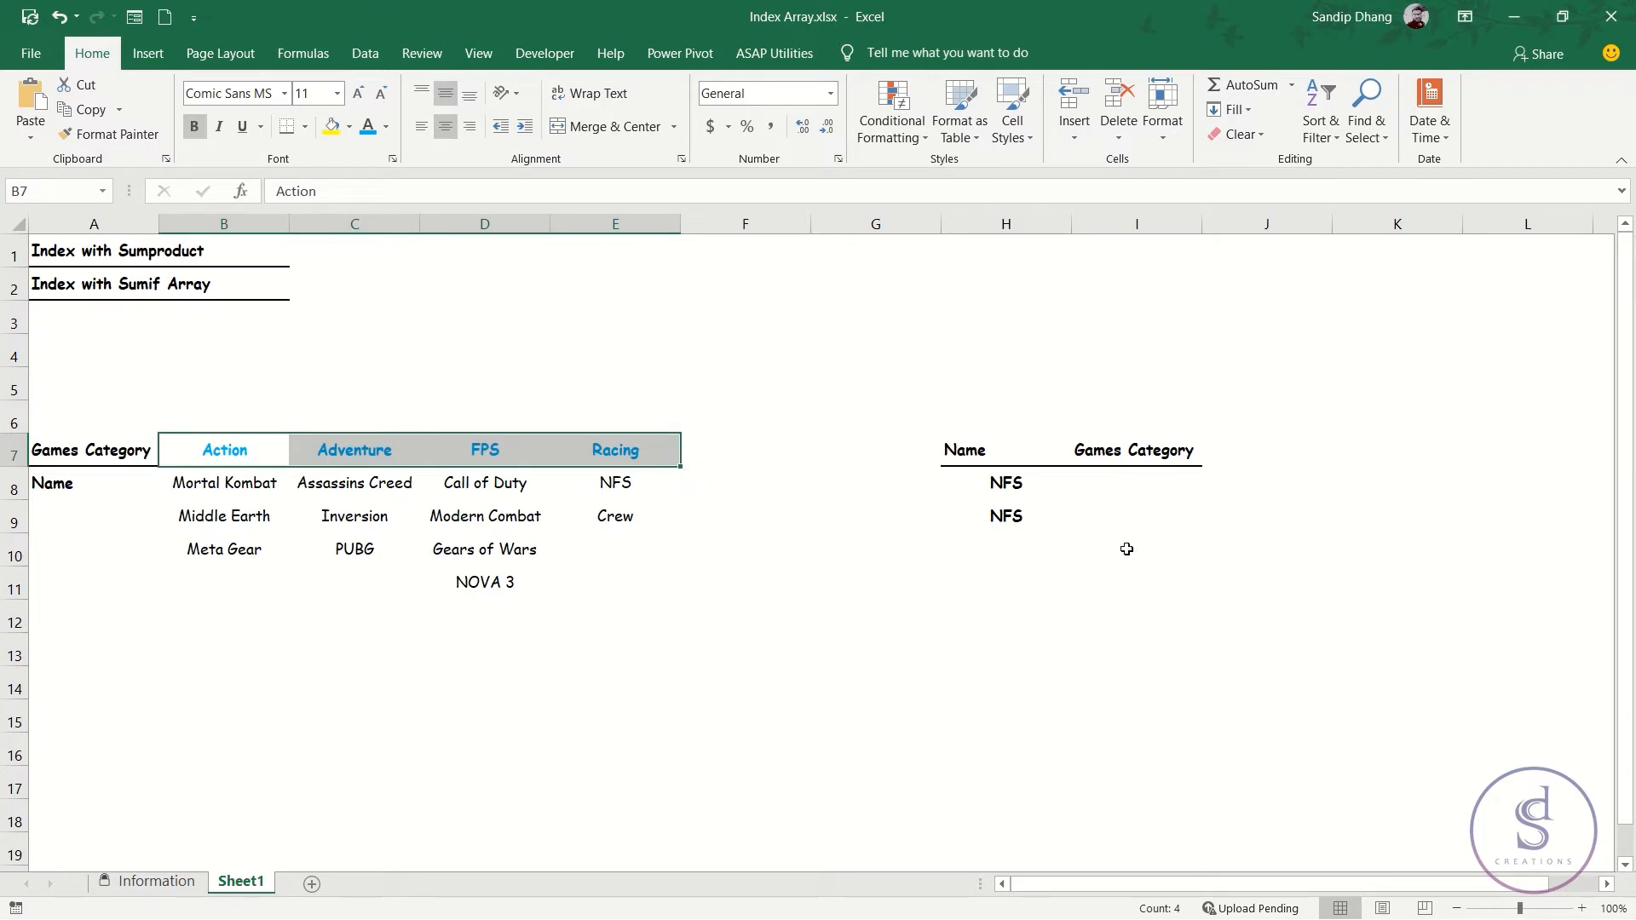
pyautogui.click(1006, 472)
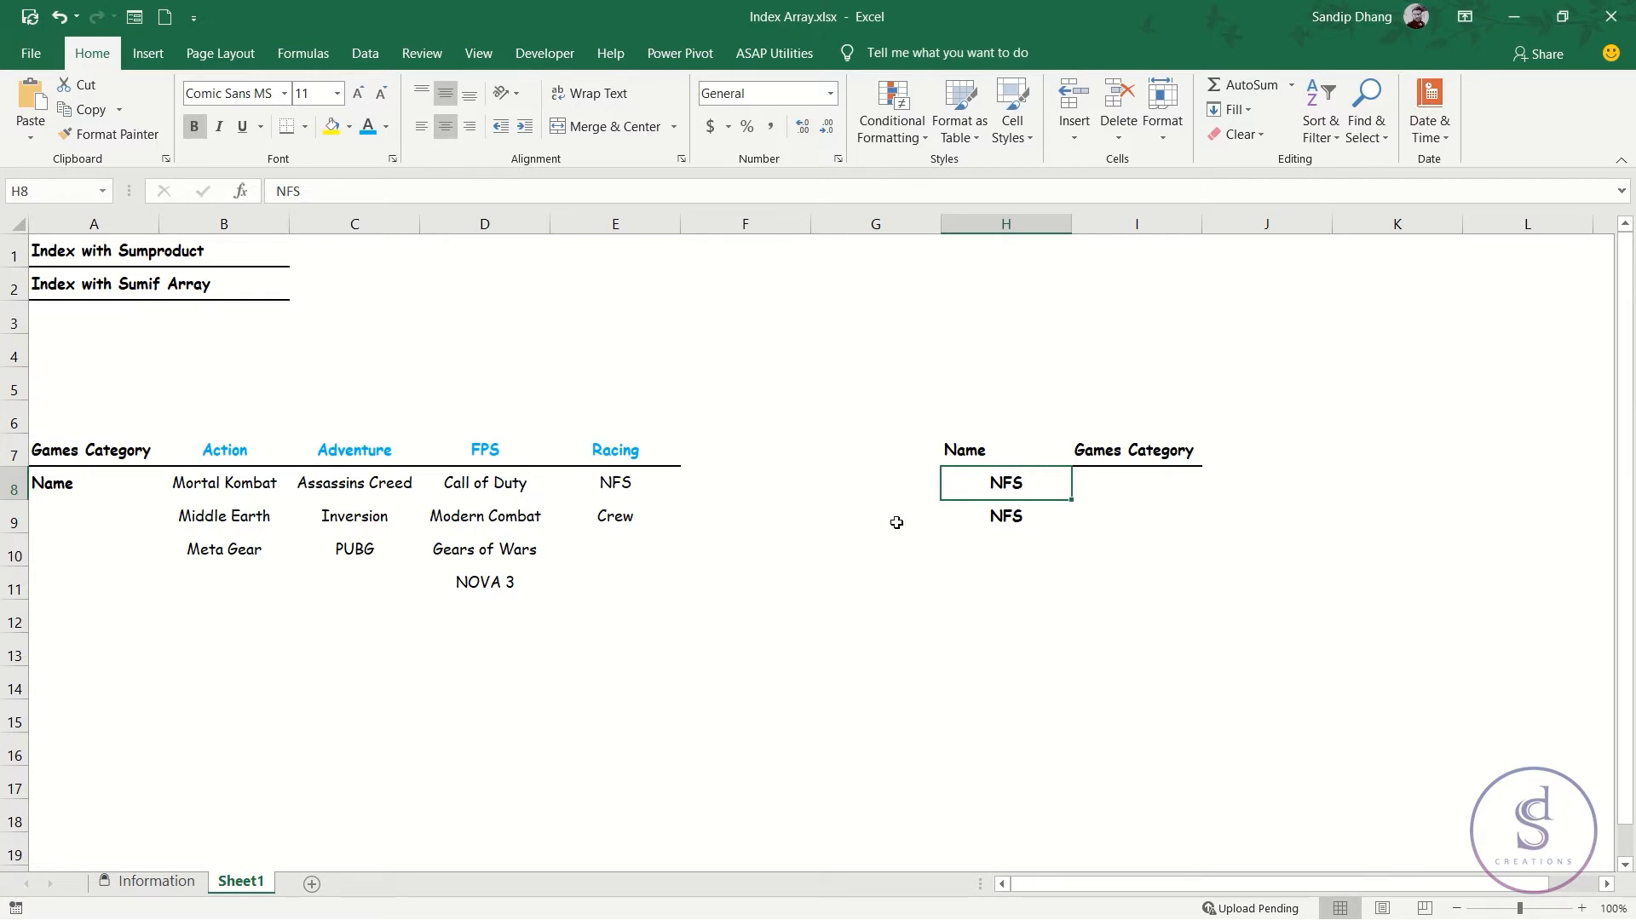
# Turn on text wrapping for I8 and start an INDEX formula there with array B7:E7 and an empty row argument.
pyautogui.click(1105, 490)
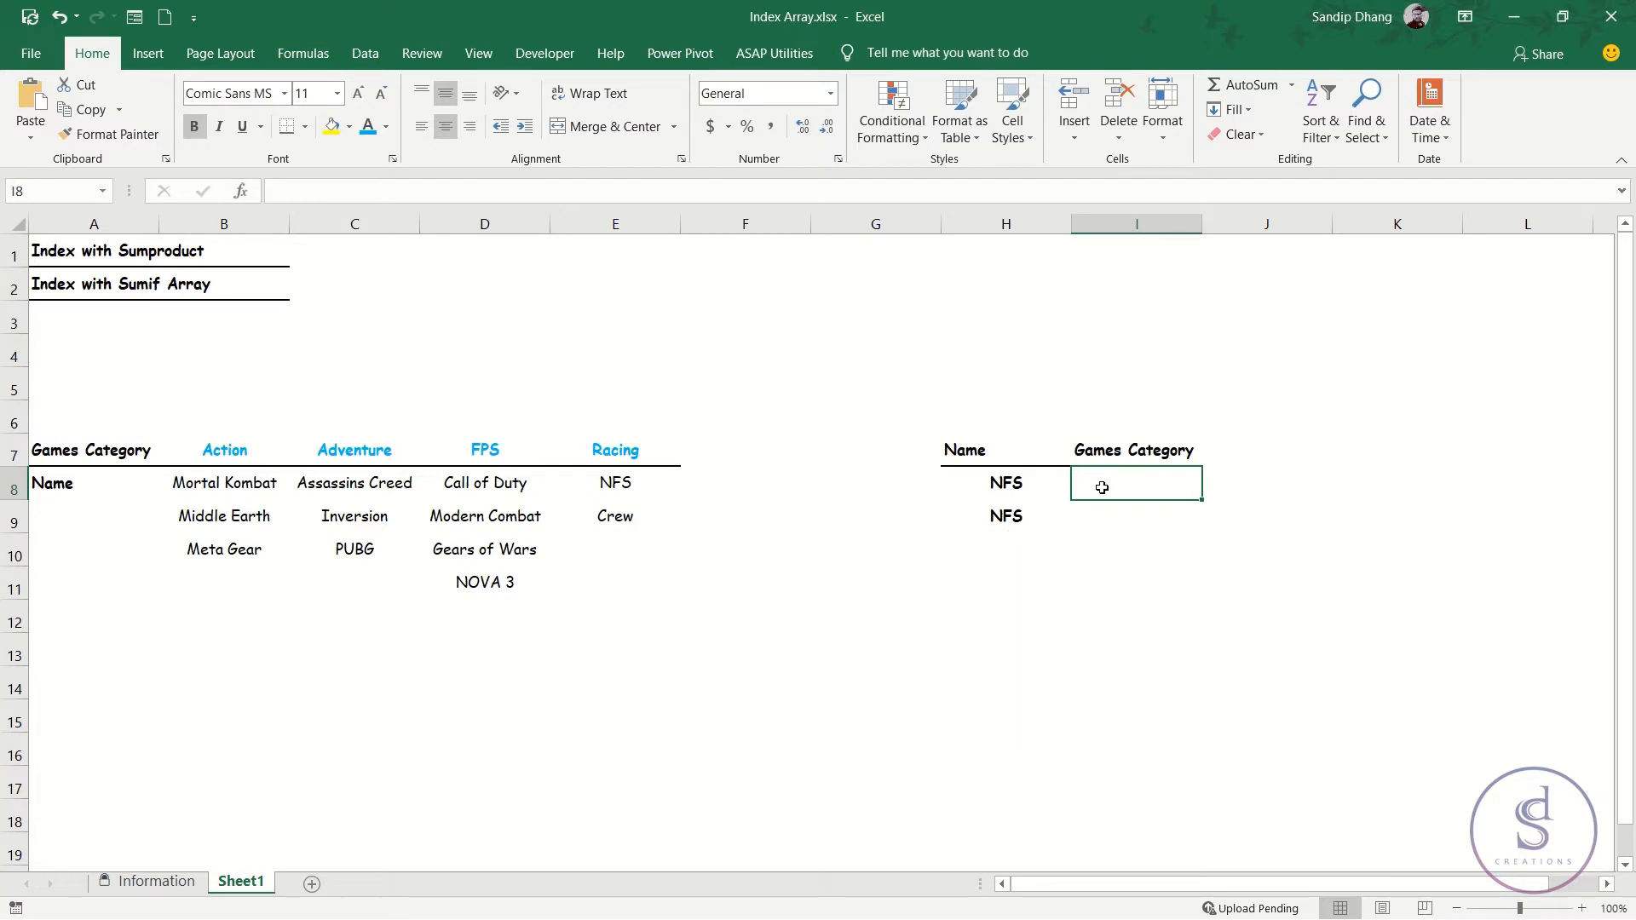
pyautogui.click(590, 94)
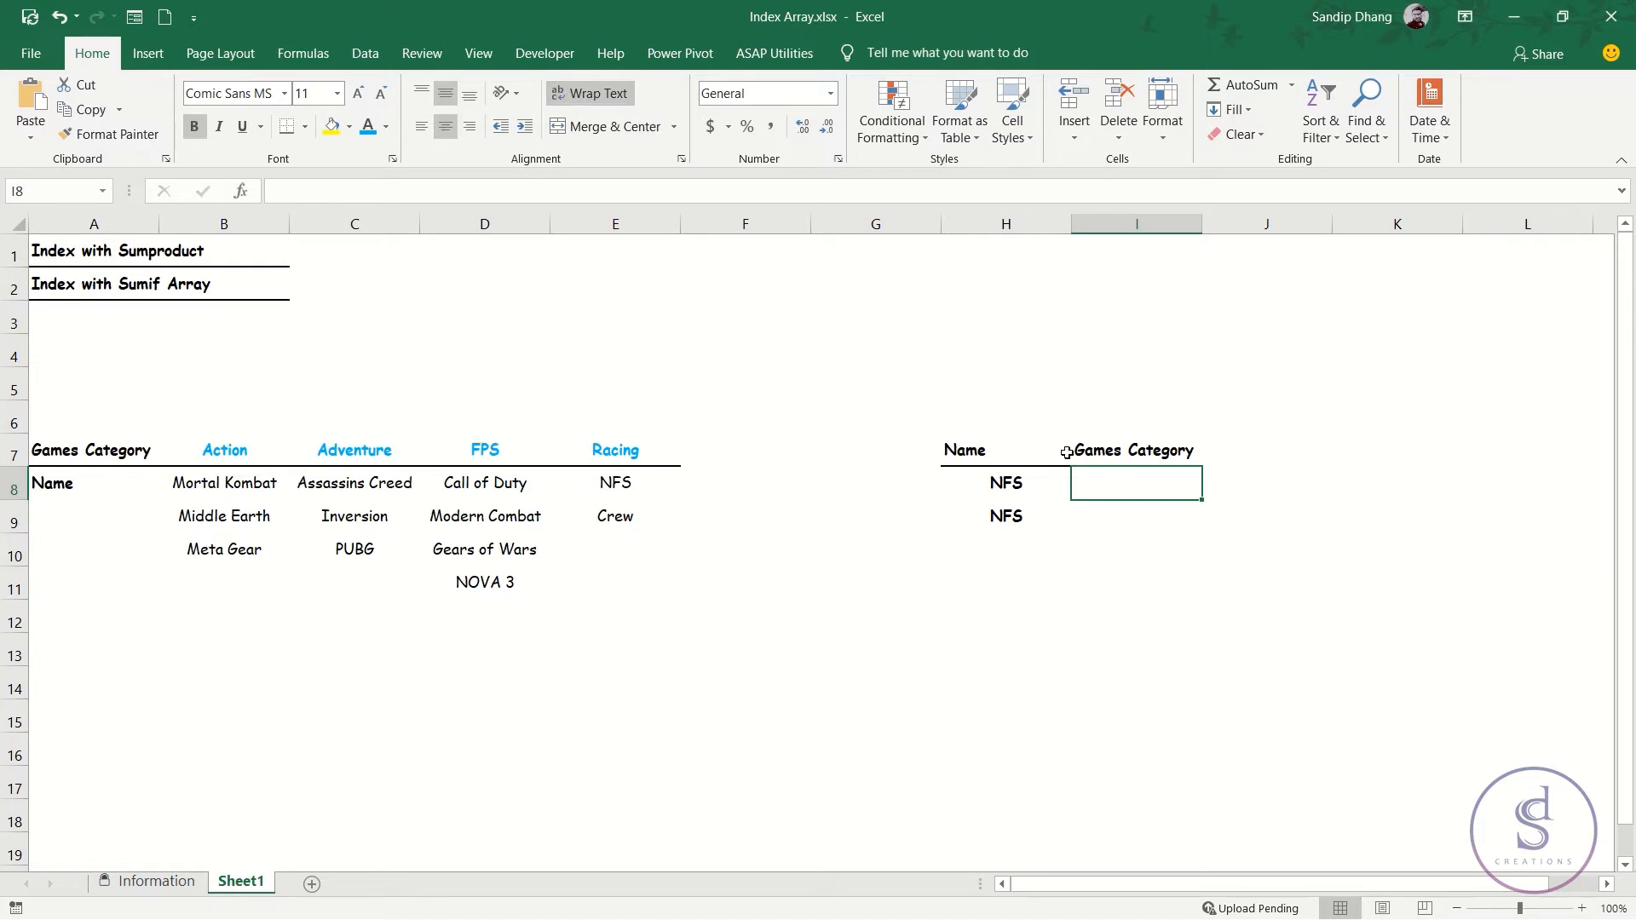
pyautogui.write('=index')
pyautogui.press('Tab')
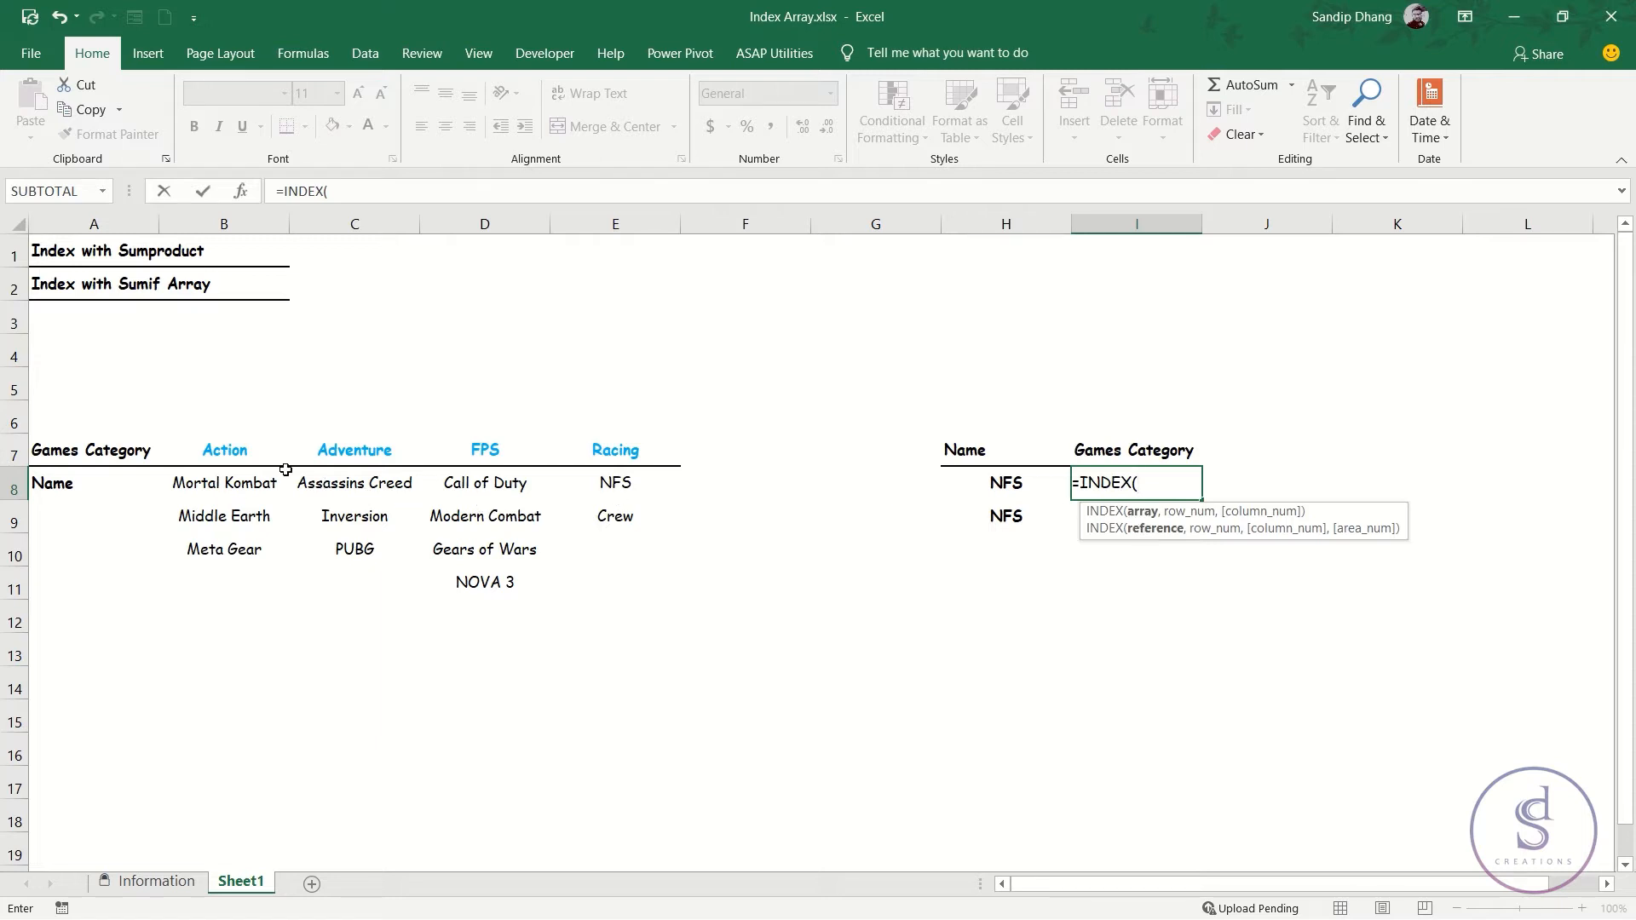
pyautogui.moveTo(249, 449); pyautogui.dragTo(590, 465)
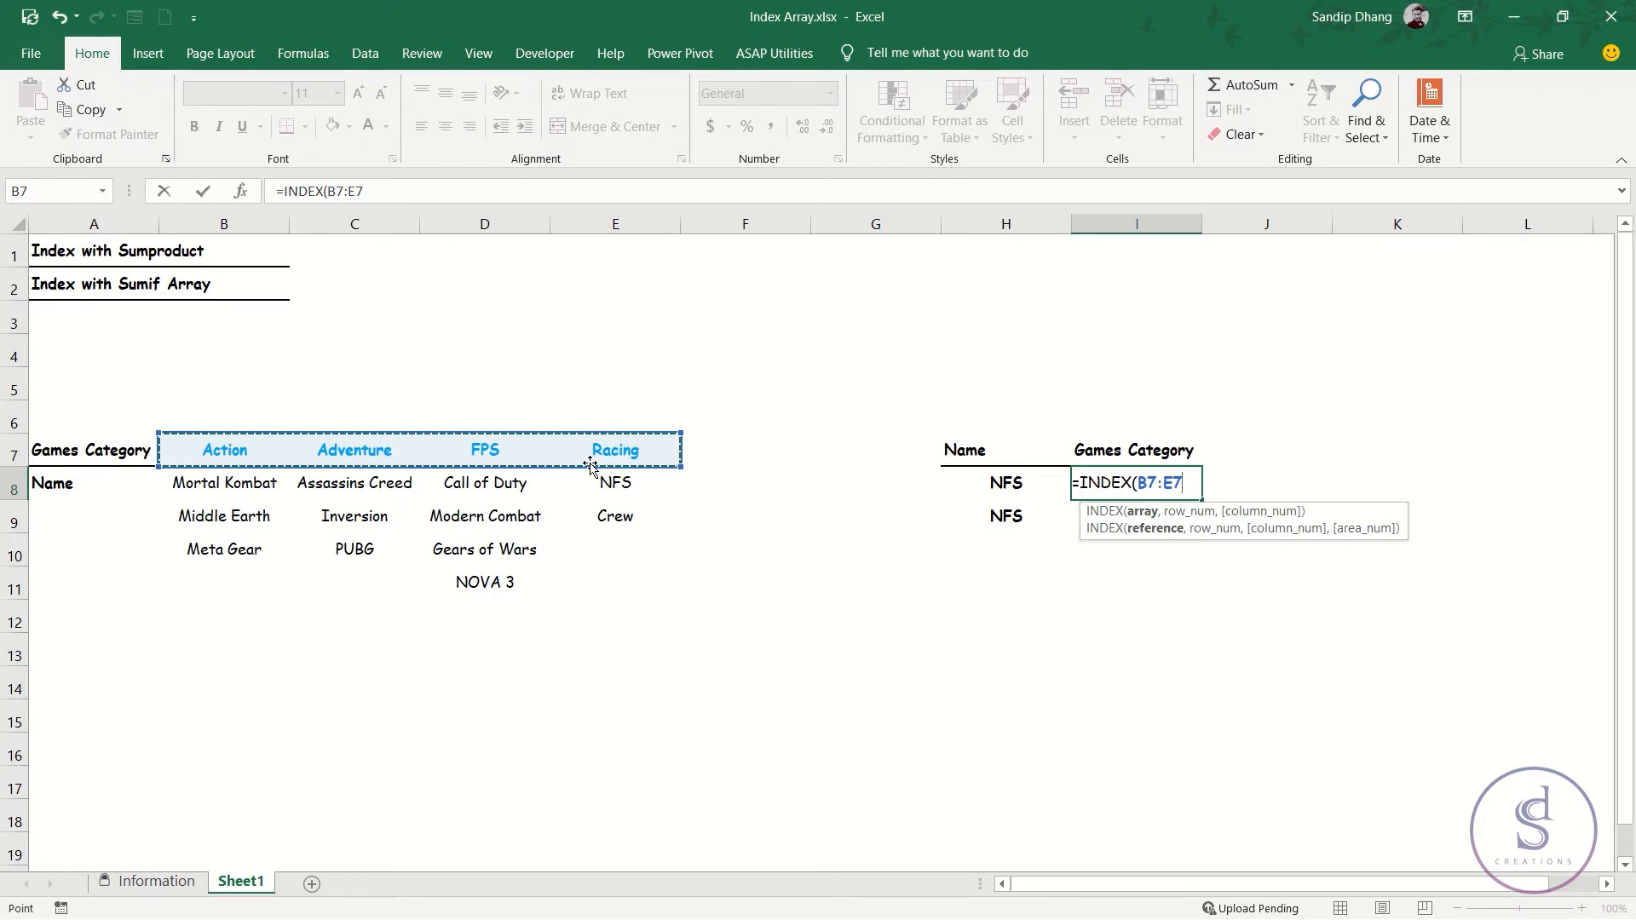
pyautogui.write(',')
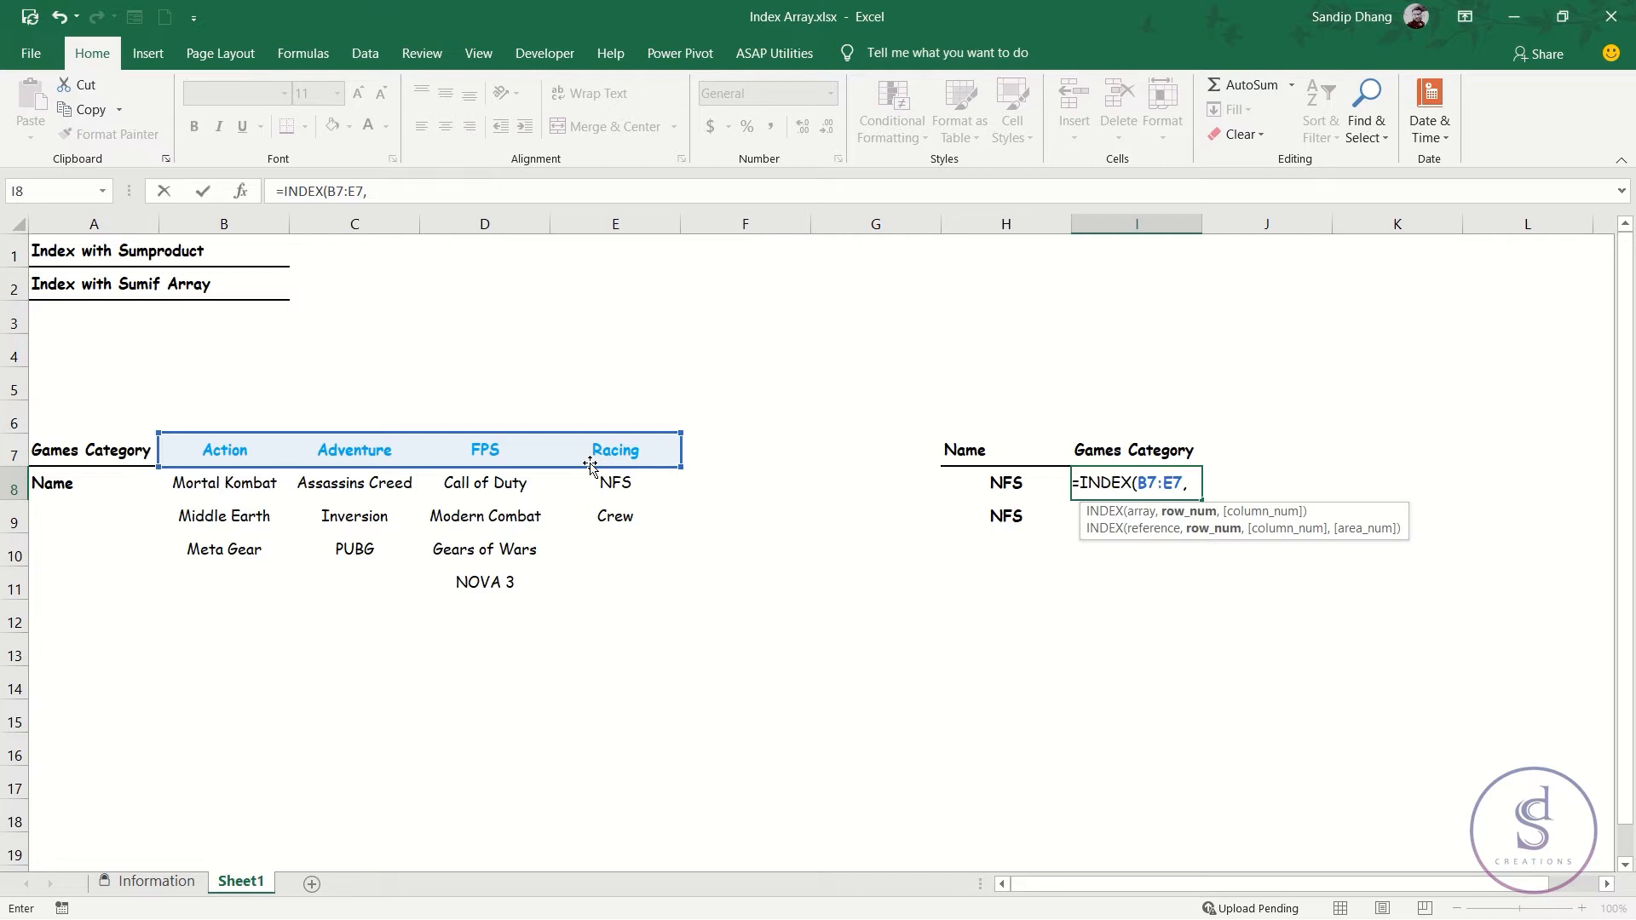
pyautogui.write('1')
pyautogui.press('BackSpace')
pyautogui.write(',')
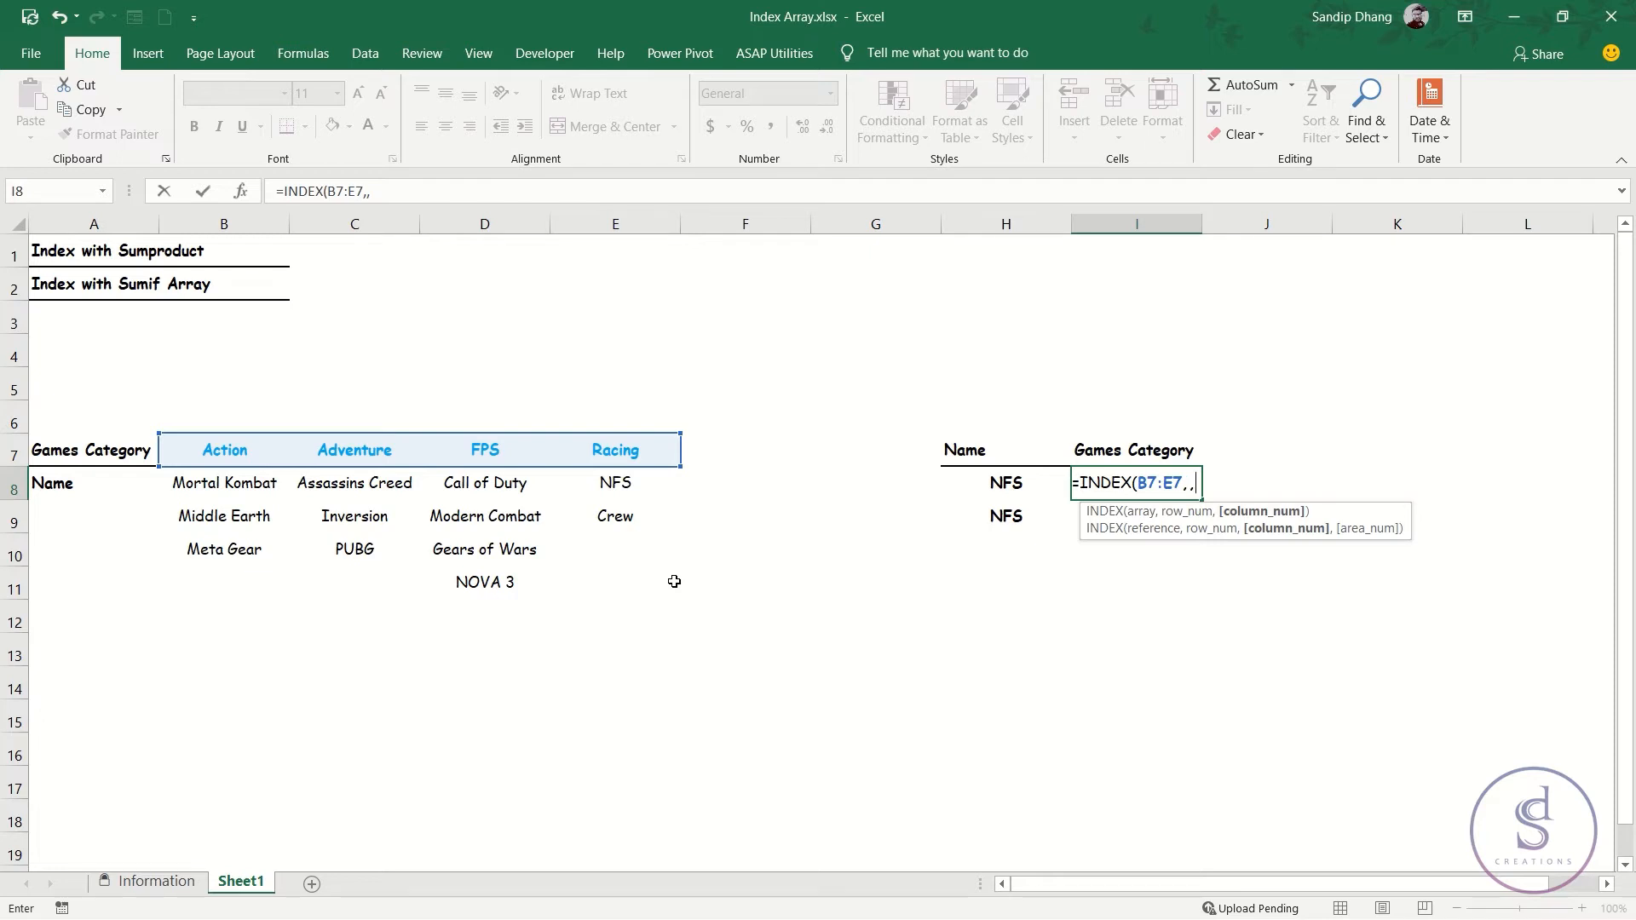
# Nest a SUMPRODUCT function as the column argument of the INDEX formula in I8.
pyautogui.write('sum')
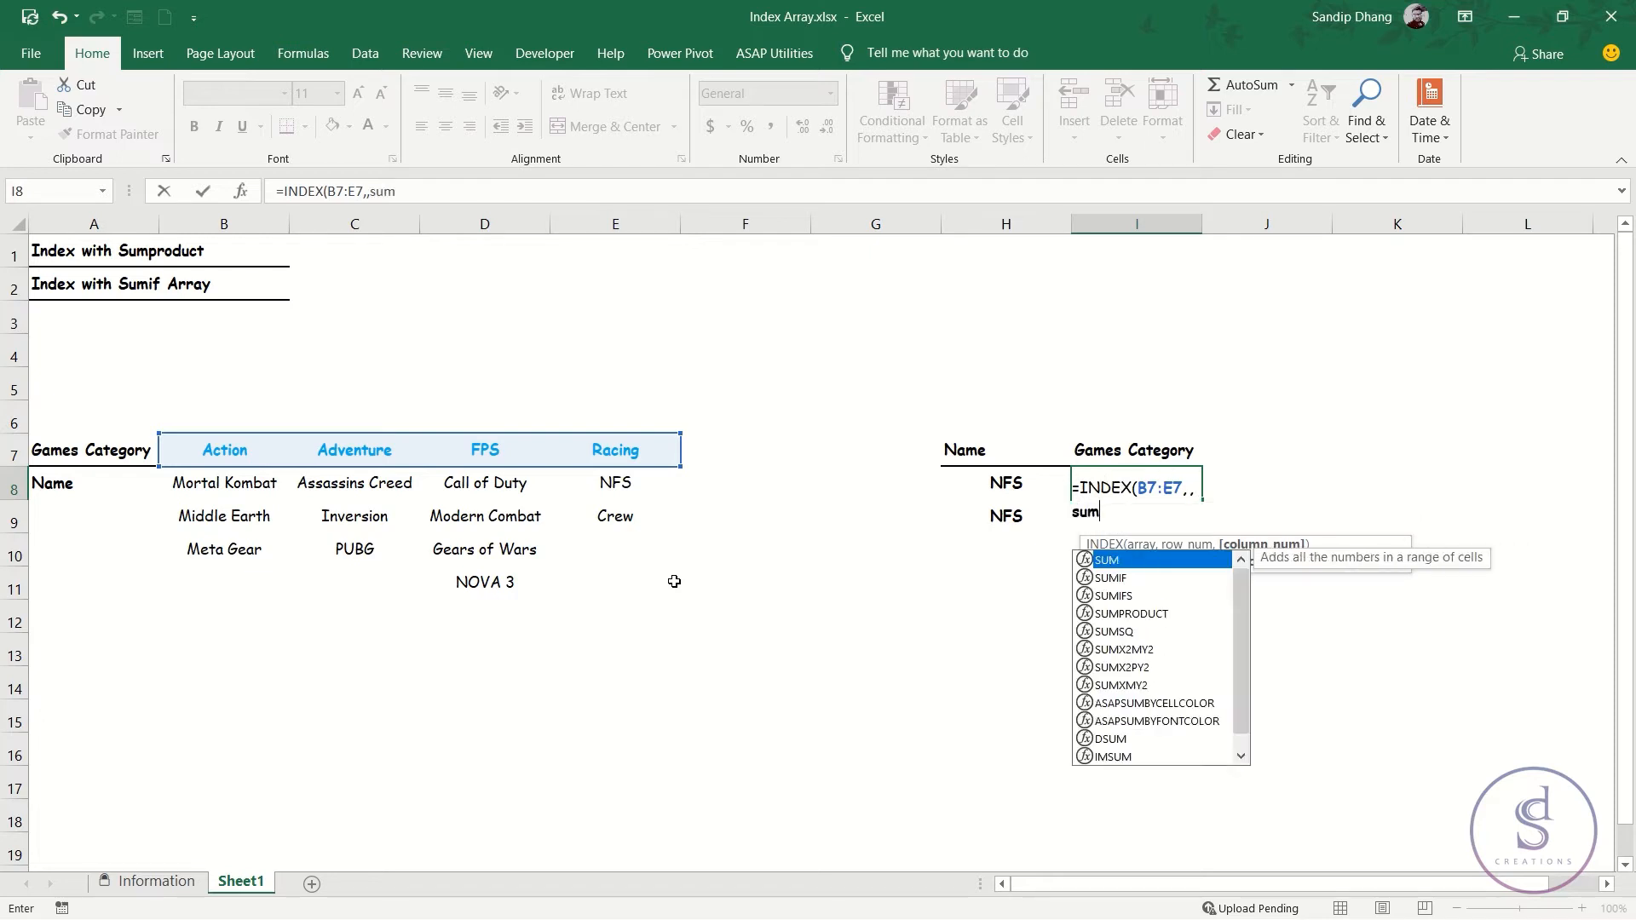
pyautogui.press('Down')
pyautogui.press('Down')
pyautogui.press('Down')
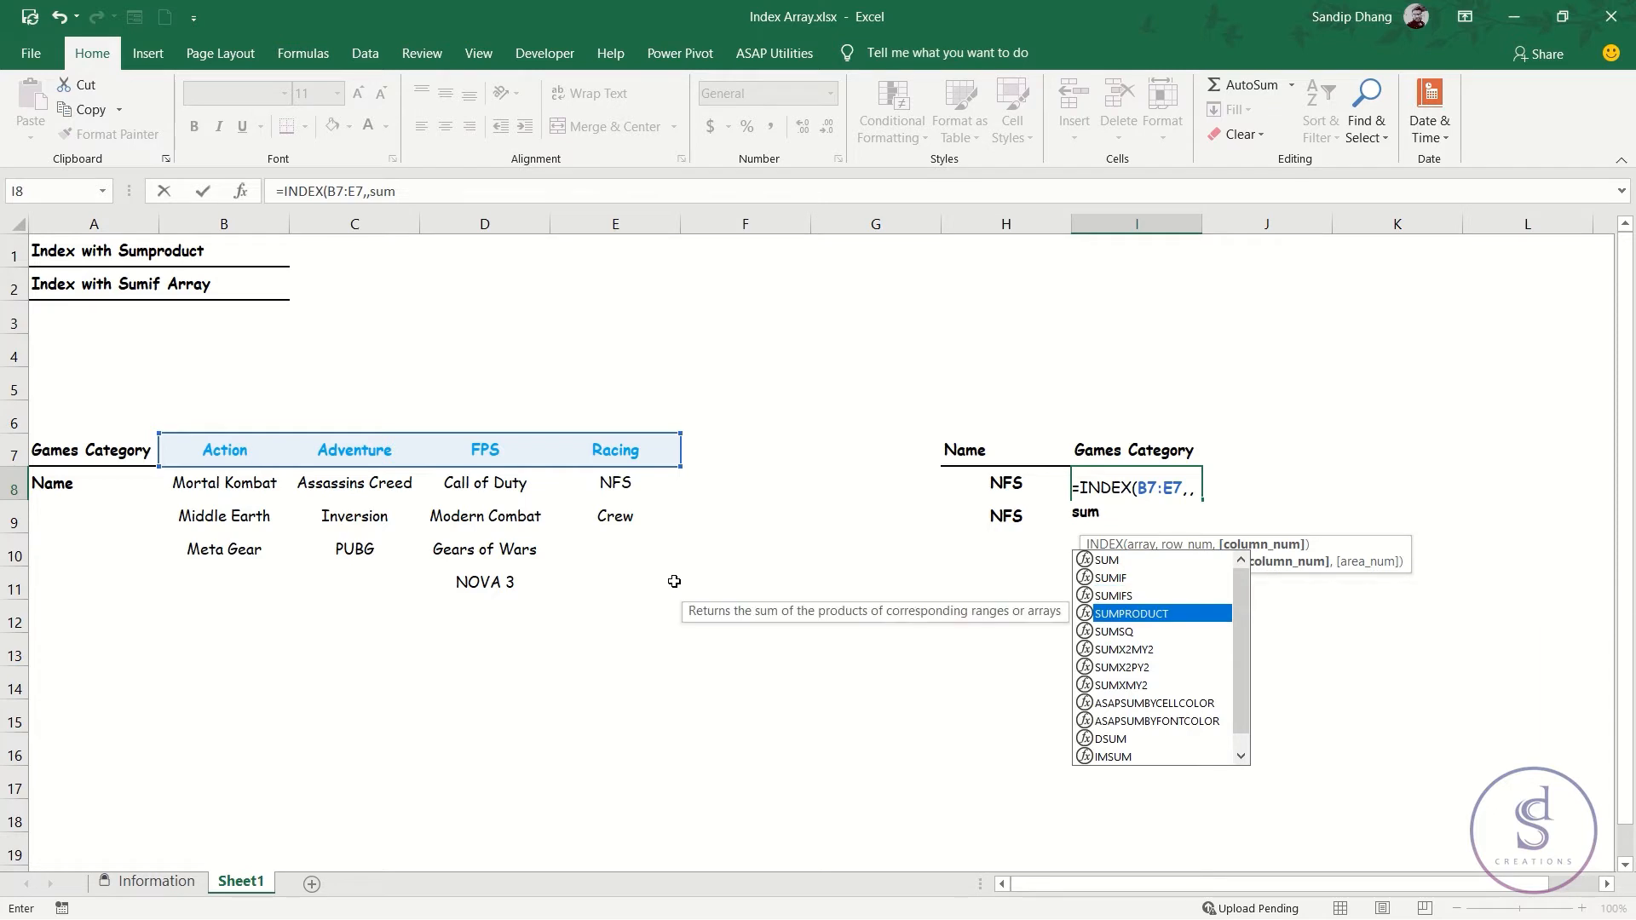
pyautogui.press('Tab')
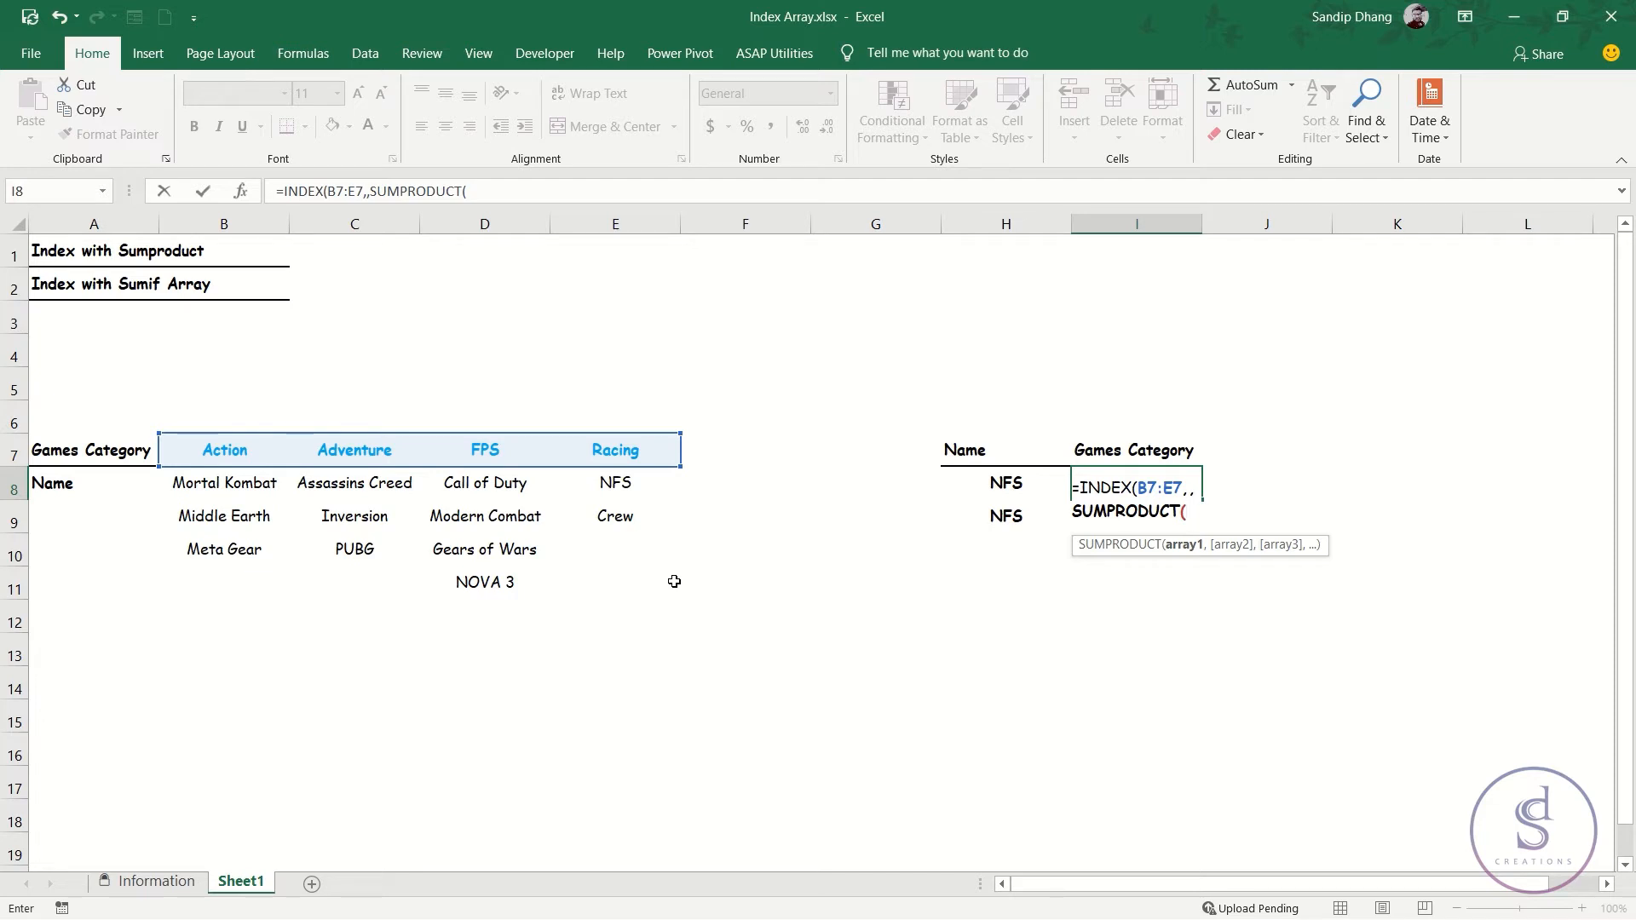
# Enter the condition (B8:E11=H8) as the start of SUMPRODUCT's first array.
pyautogui.write('(')
pyautogui.click(243, 478)
pyautogui.moveTo(243, 478); pyautogui.dragTo(598, 577)
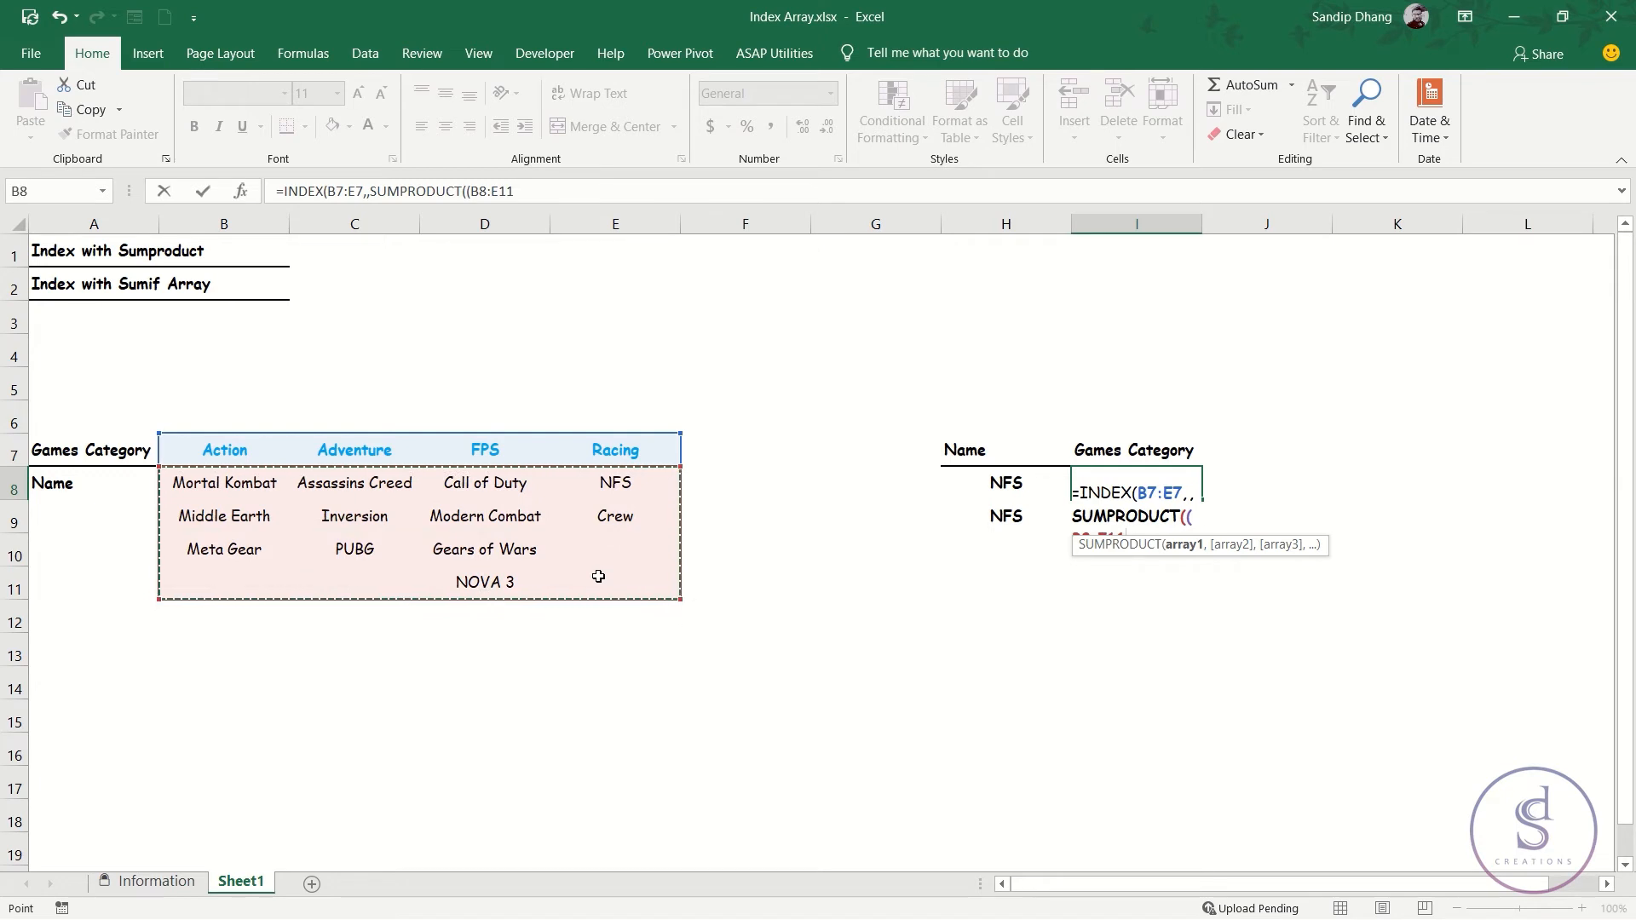
pyautogui.write('=')
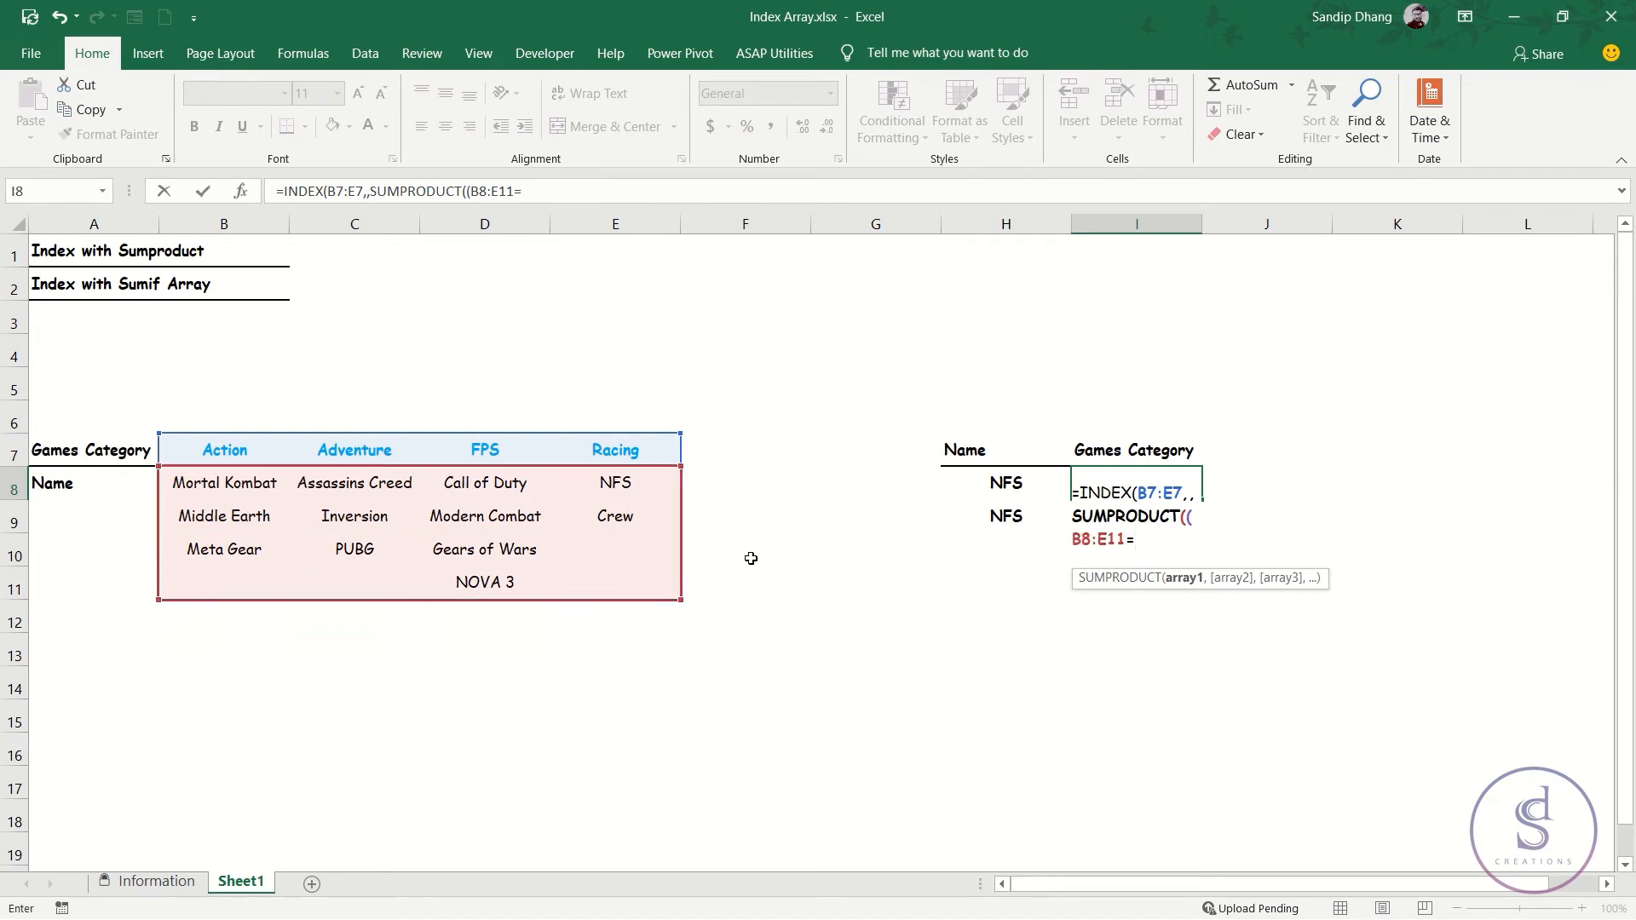
pyautogui.click(999, 484)
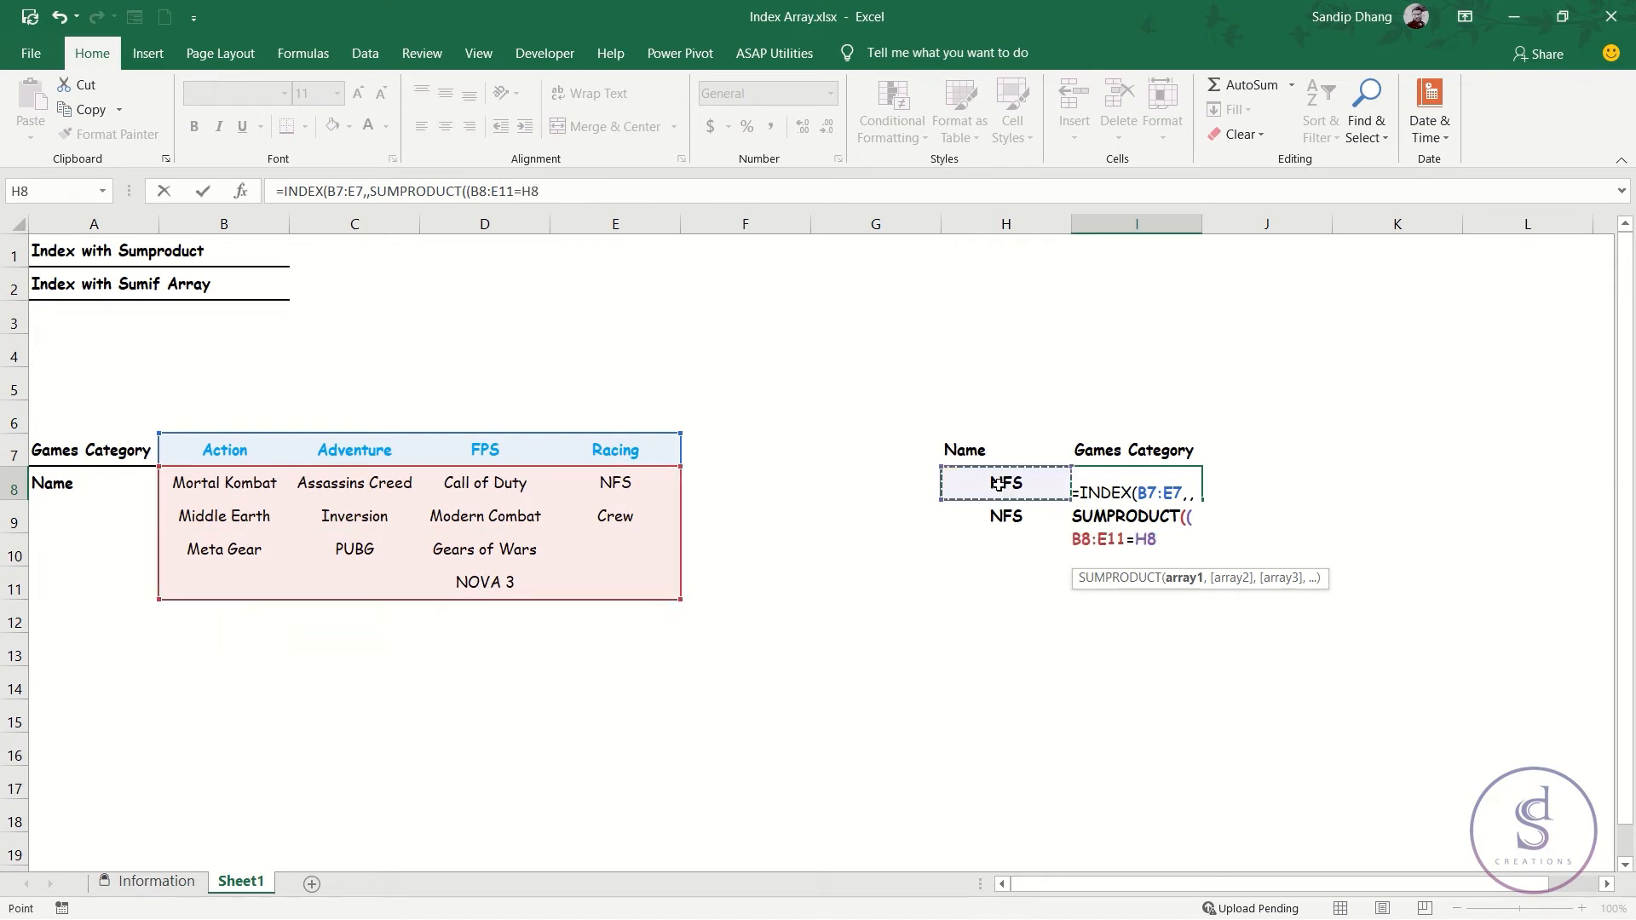
pyautogui.write(')')
# Evaluate the (B8:E11=H8) comparison in place to inspect its array, and restore the expression.
pyautogui.moveTo(1179, 531); pyautogui.dragTo(1187, 526)
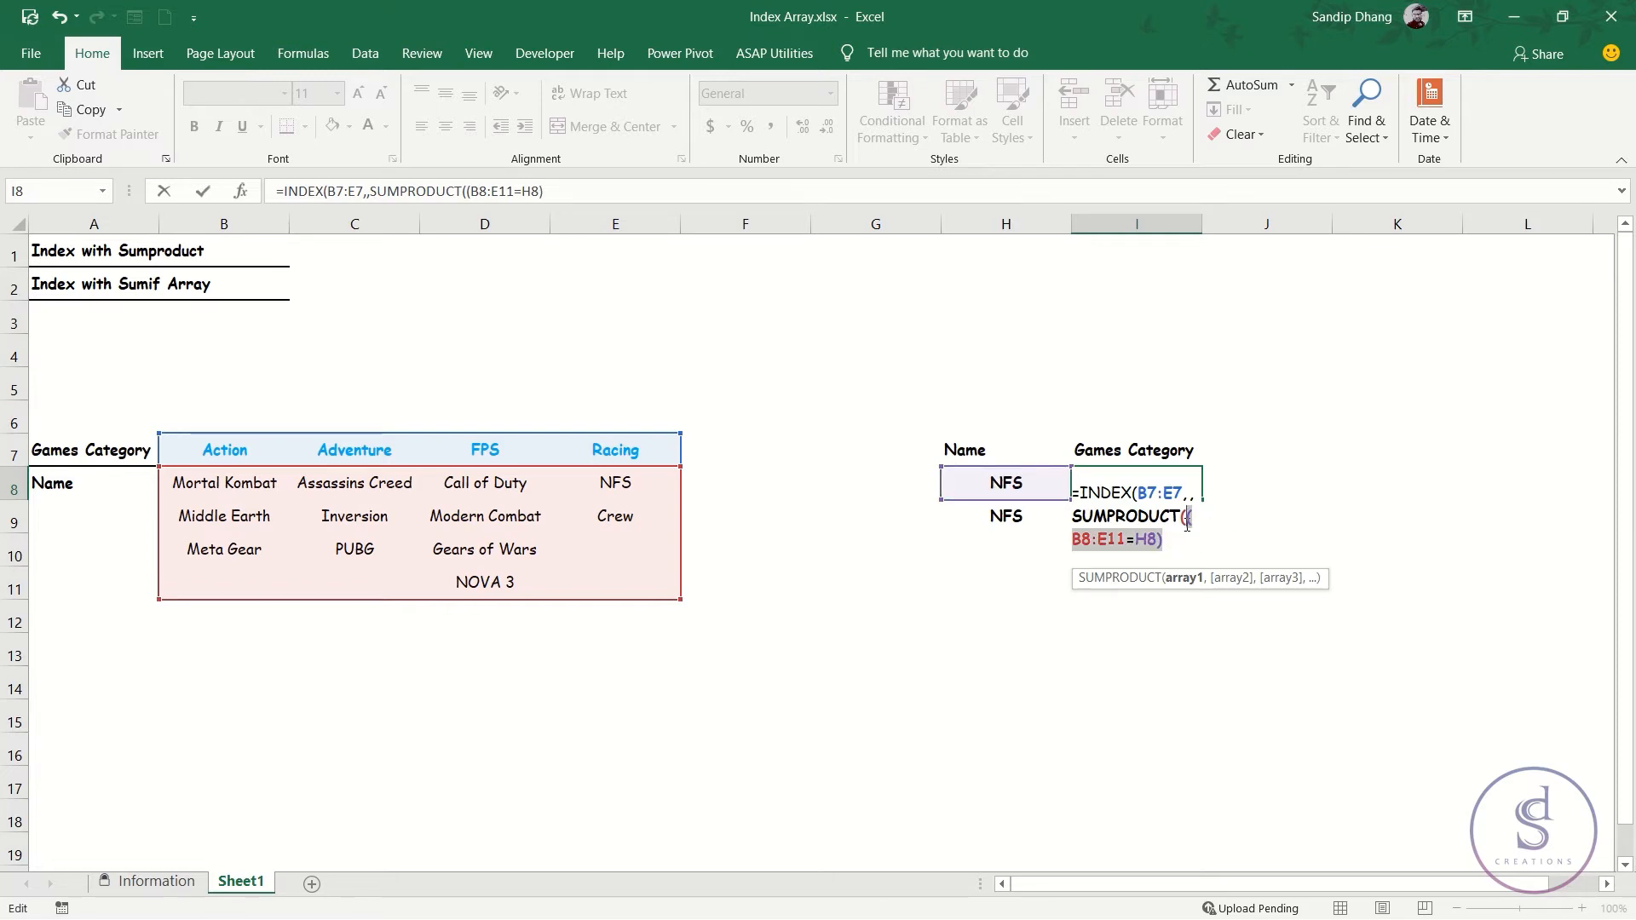
pyautogui.press('F9')
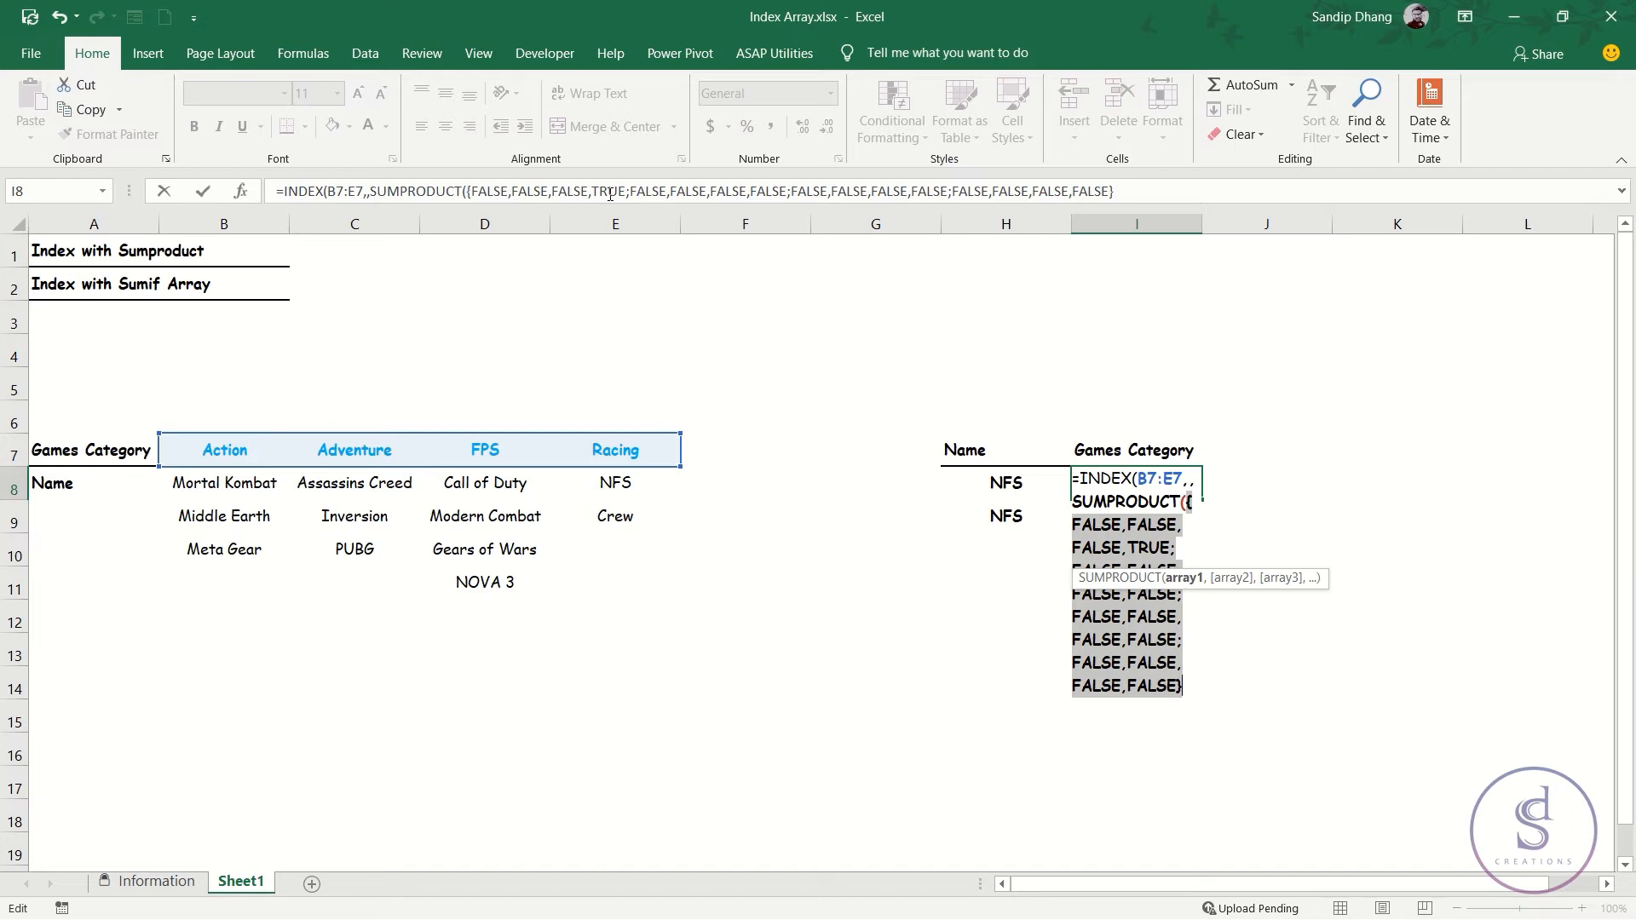
pyautogui.hotkey('ctrl', 'z')
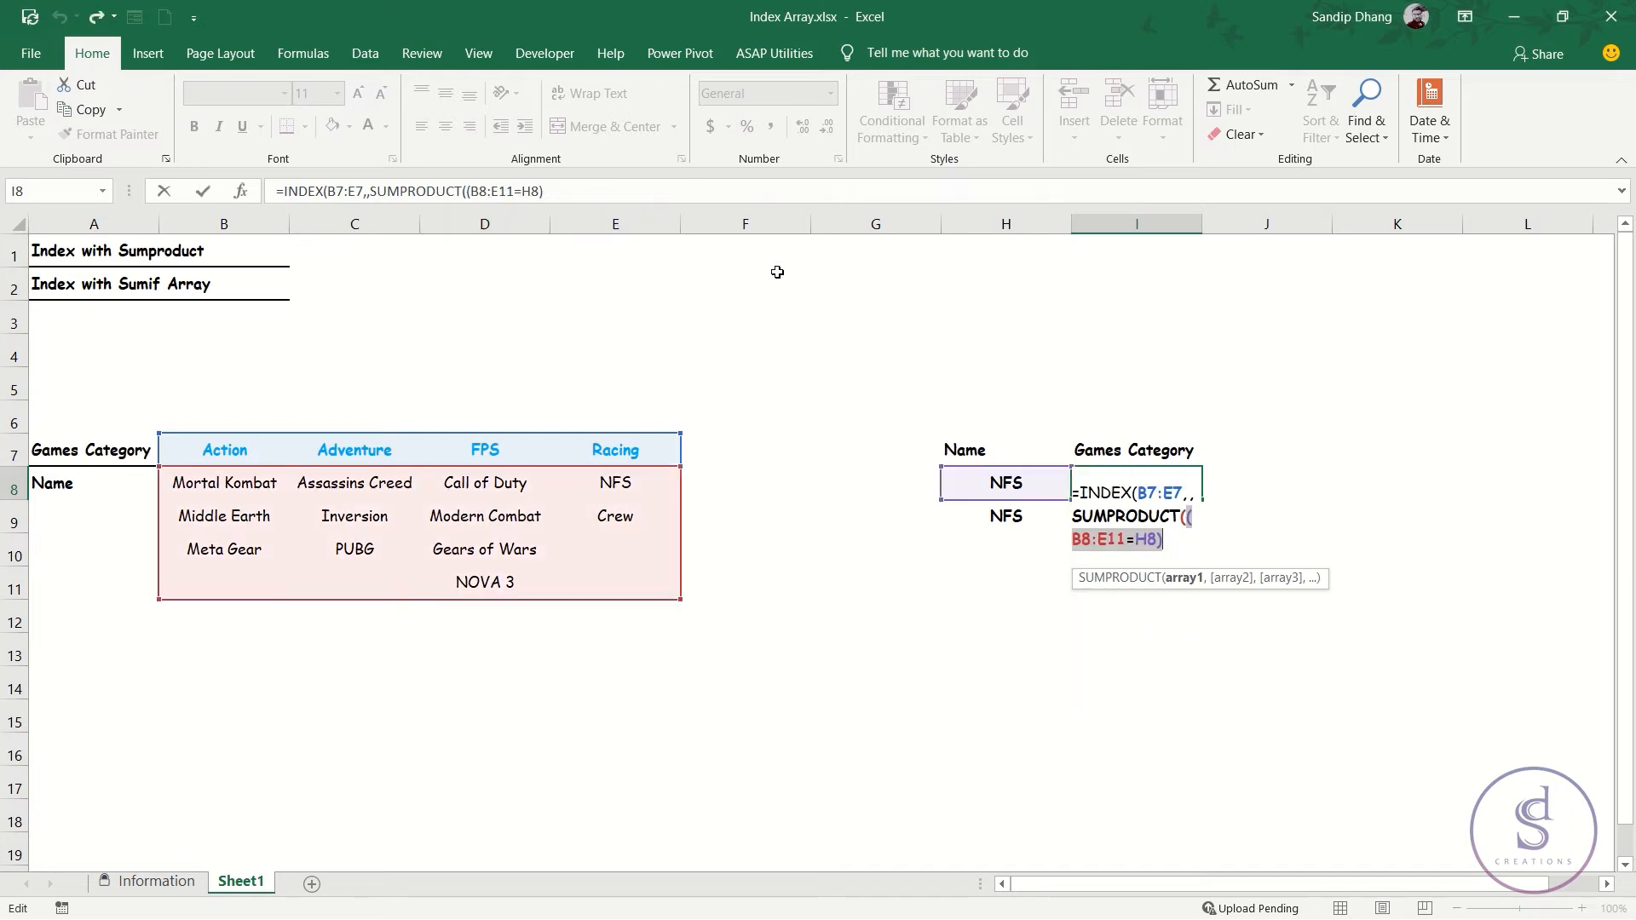
# Multiply the condition by COLUMN(B8:E11) at the end of the formula in I8.
pyautogui.click(1180, 539)
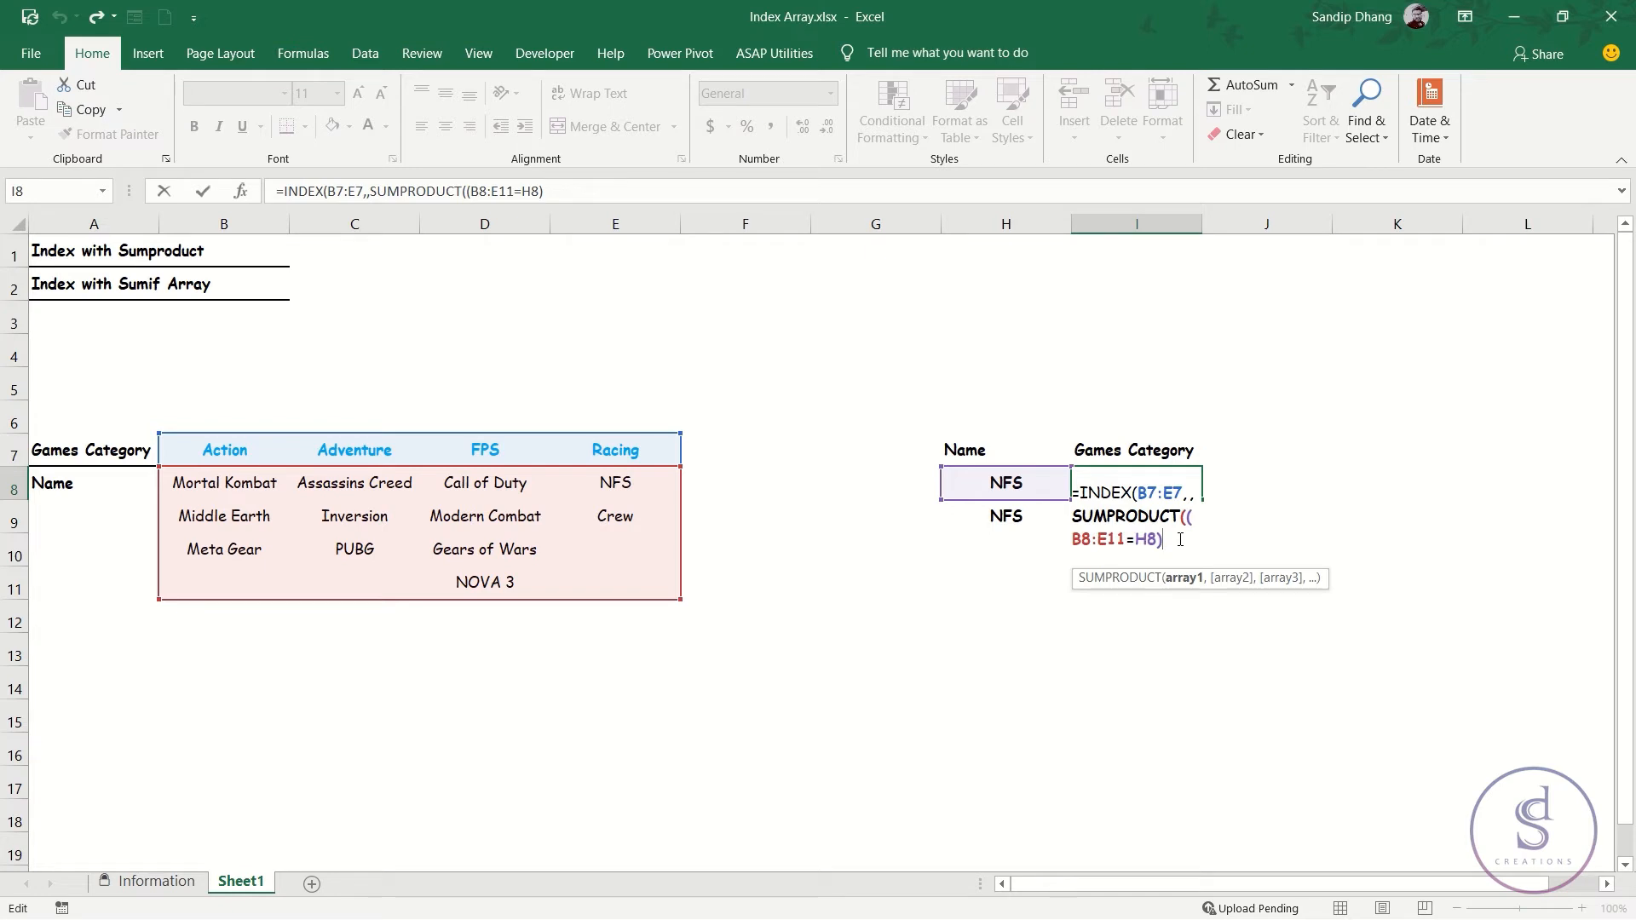
pyautogui.write('*')
pyautogui.write('column')
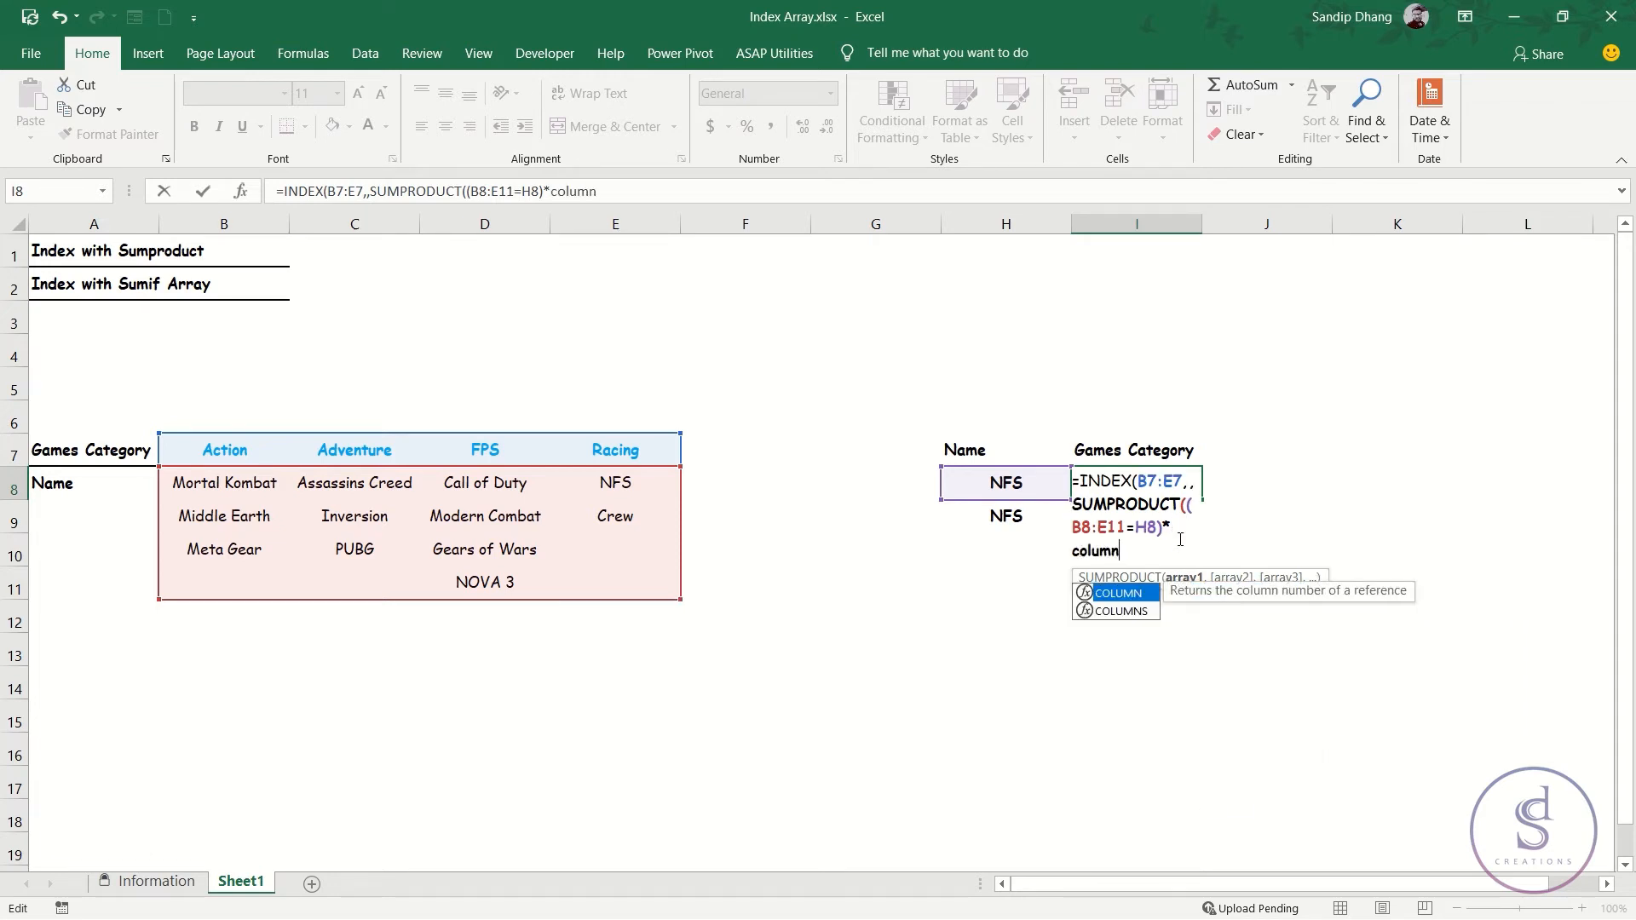
pyautogui.write('(')
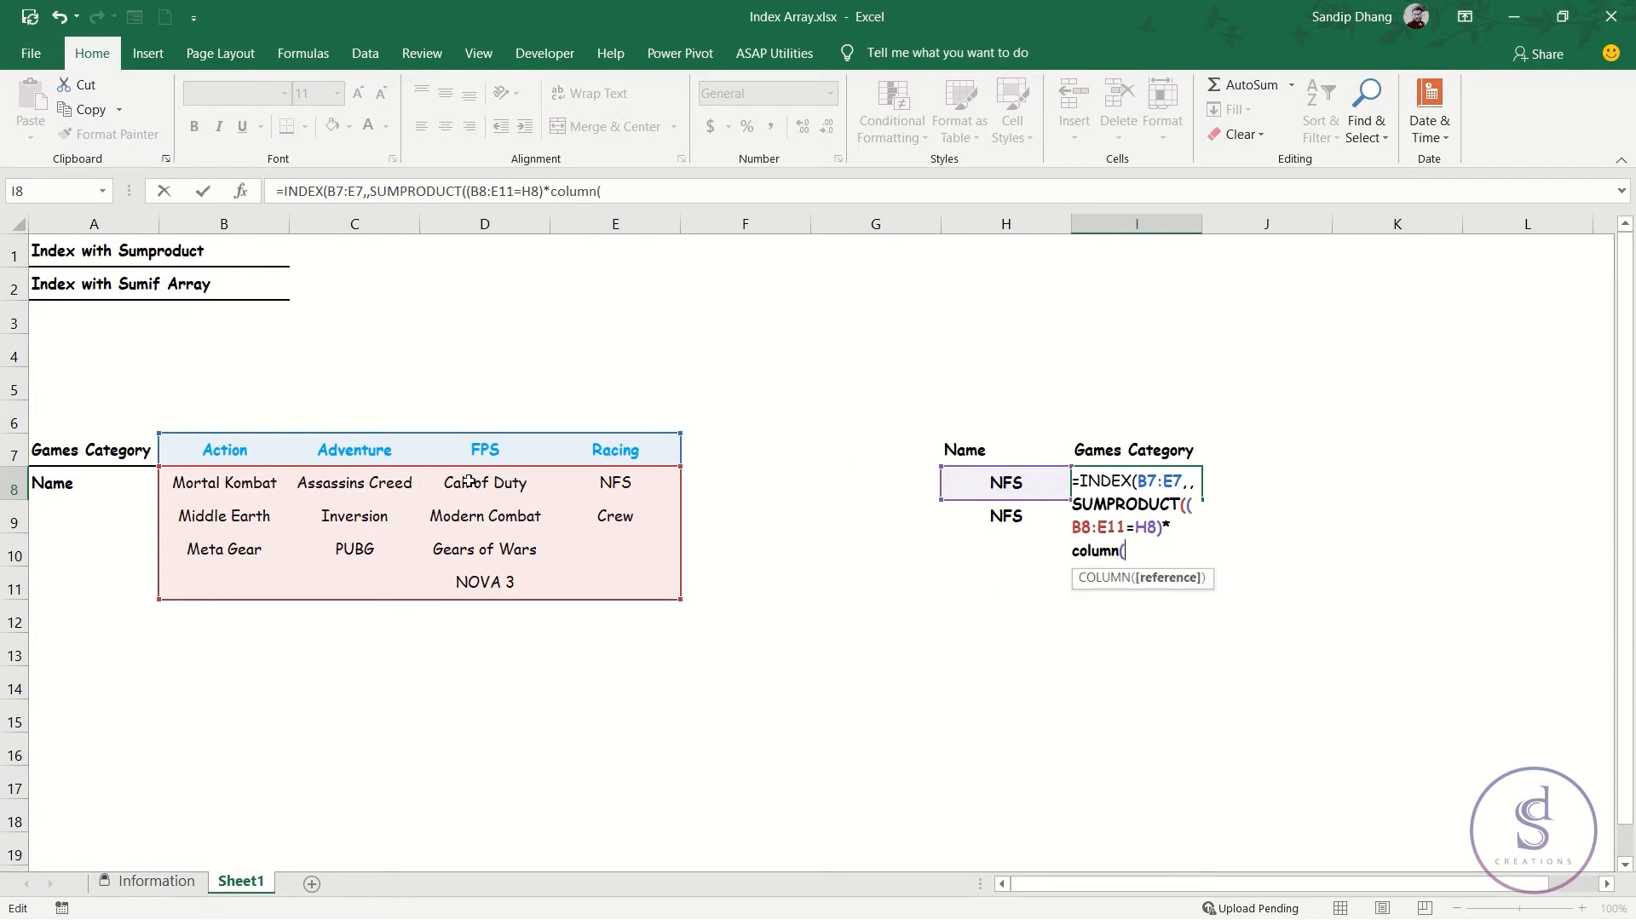
pyautogui.moveTo(243, 486); pyautogui.dragTo(615, 587)
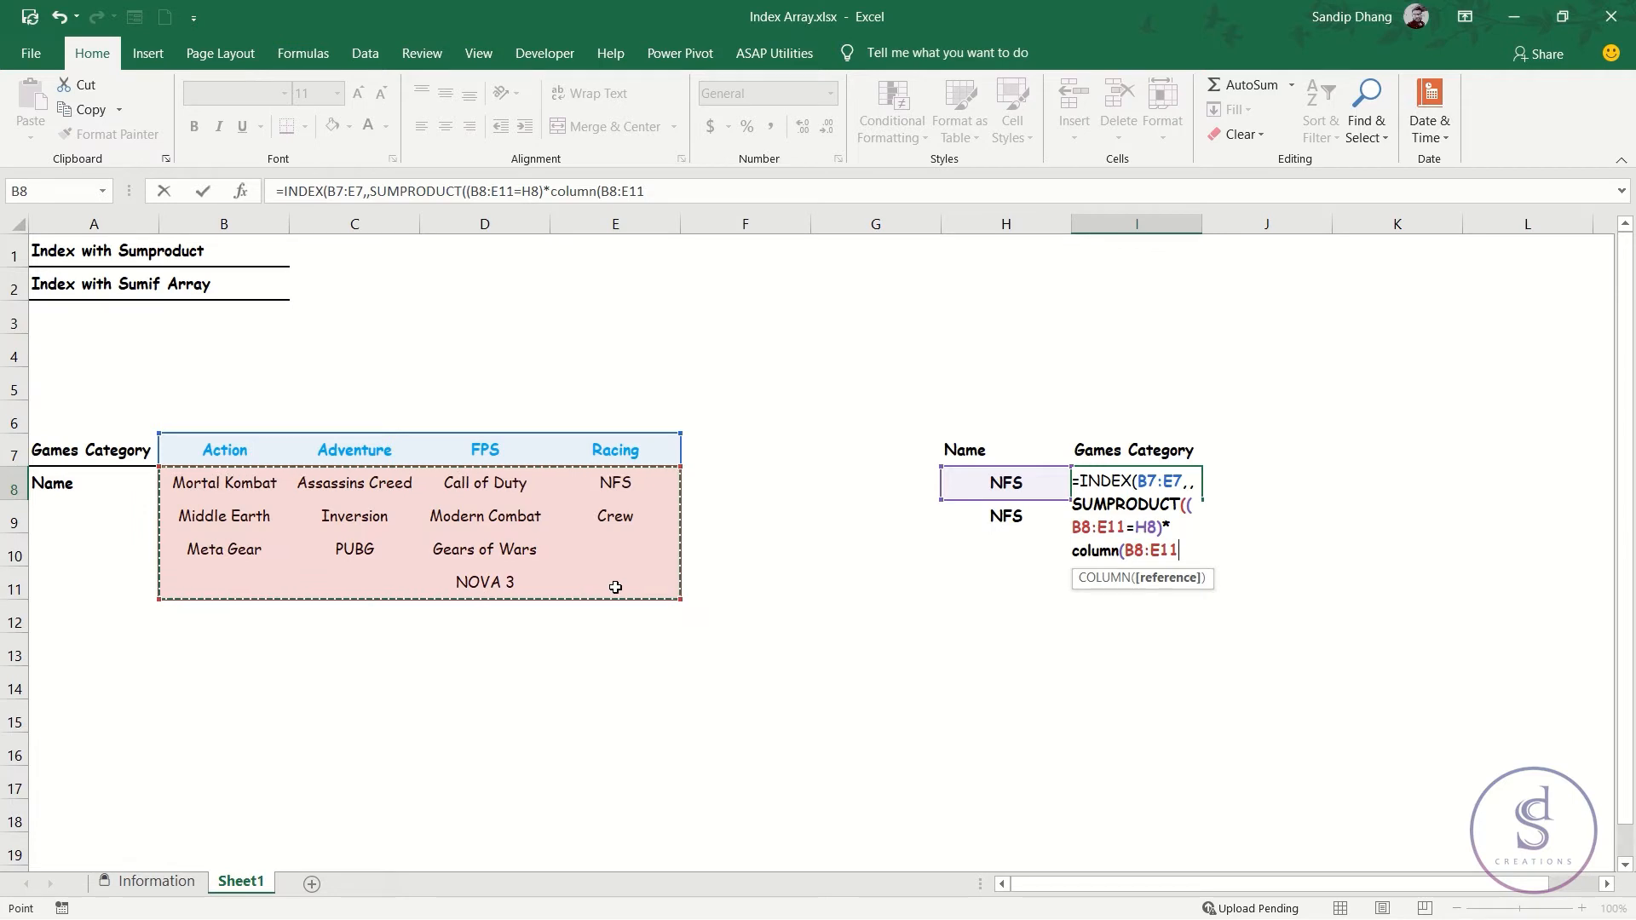
pyautogui.write(')')
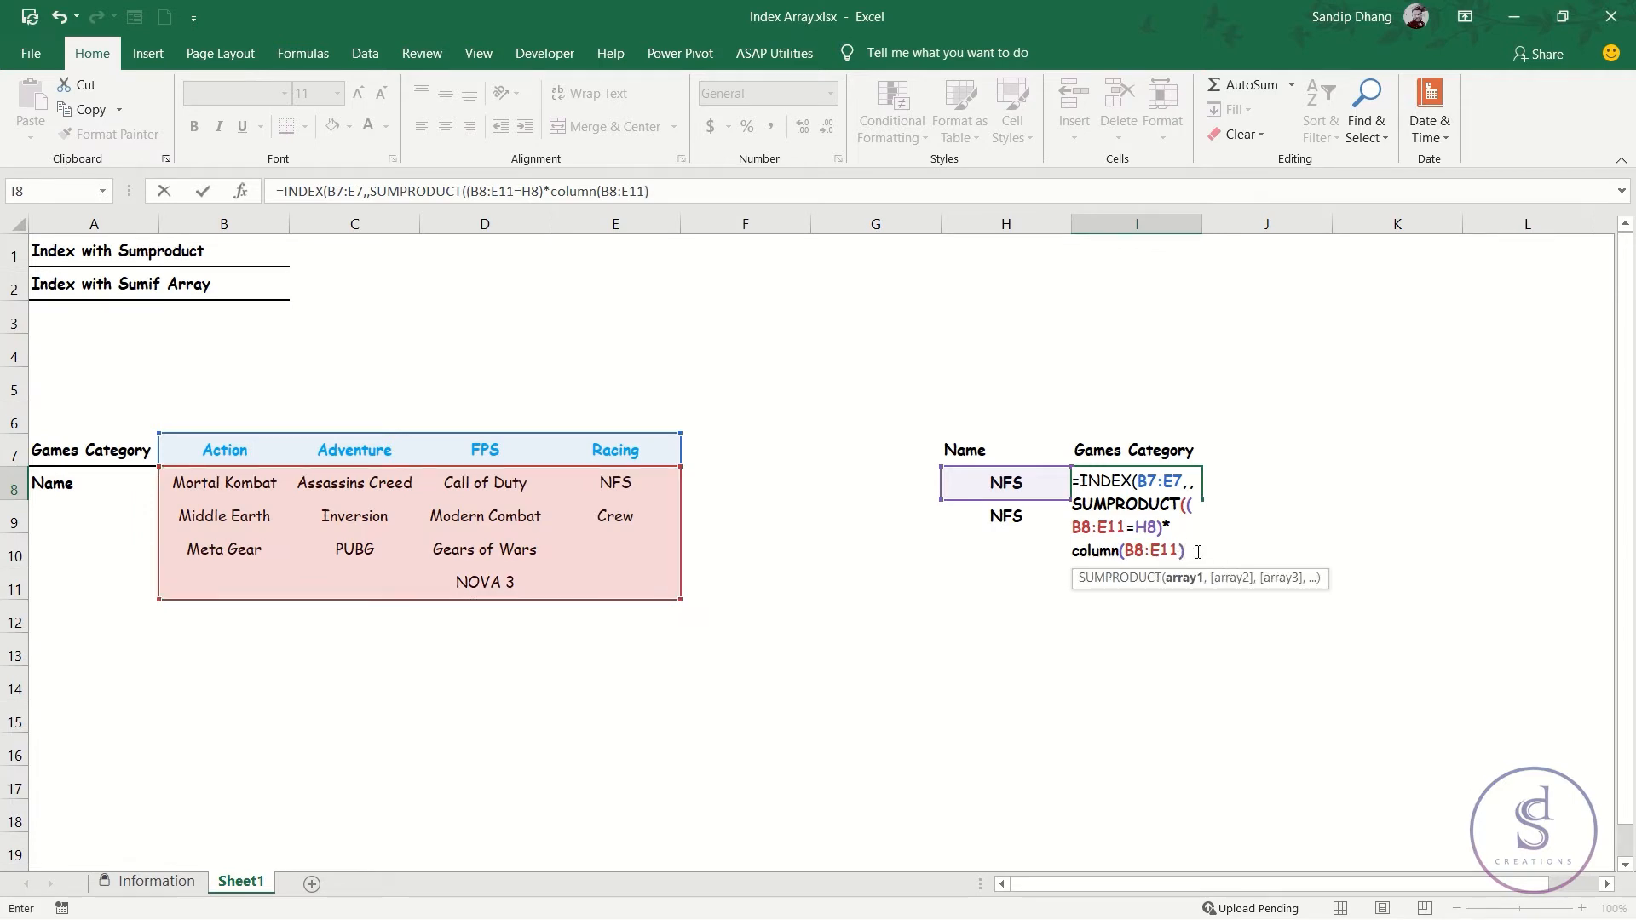
# Evaluate the product of the condition and COLUMN(B8:E11) to inspect its array, and restore the expression.
pyautogui.moveTo(1193, 549); pyautogui.dragTo(1187, 509)
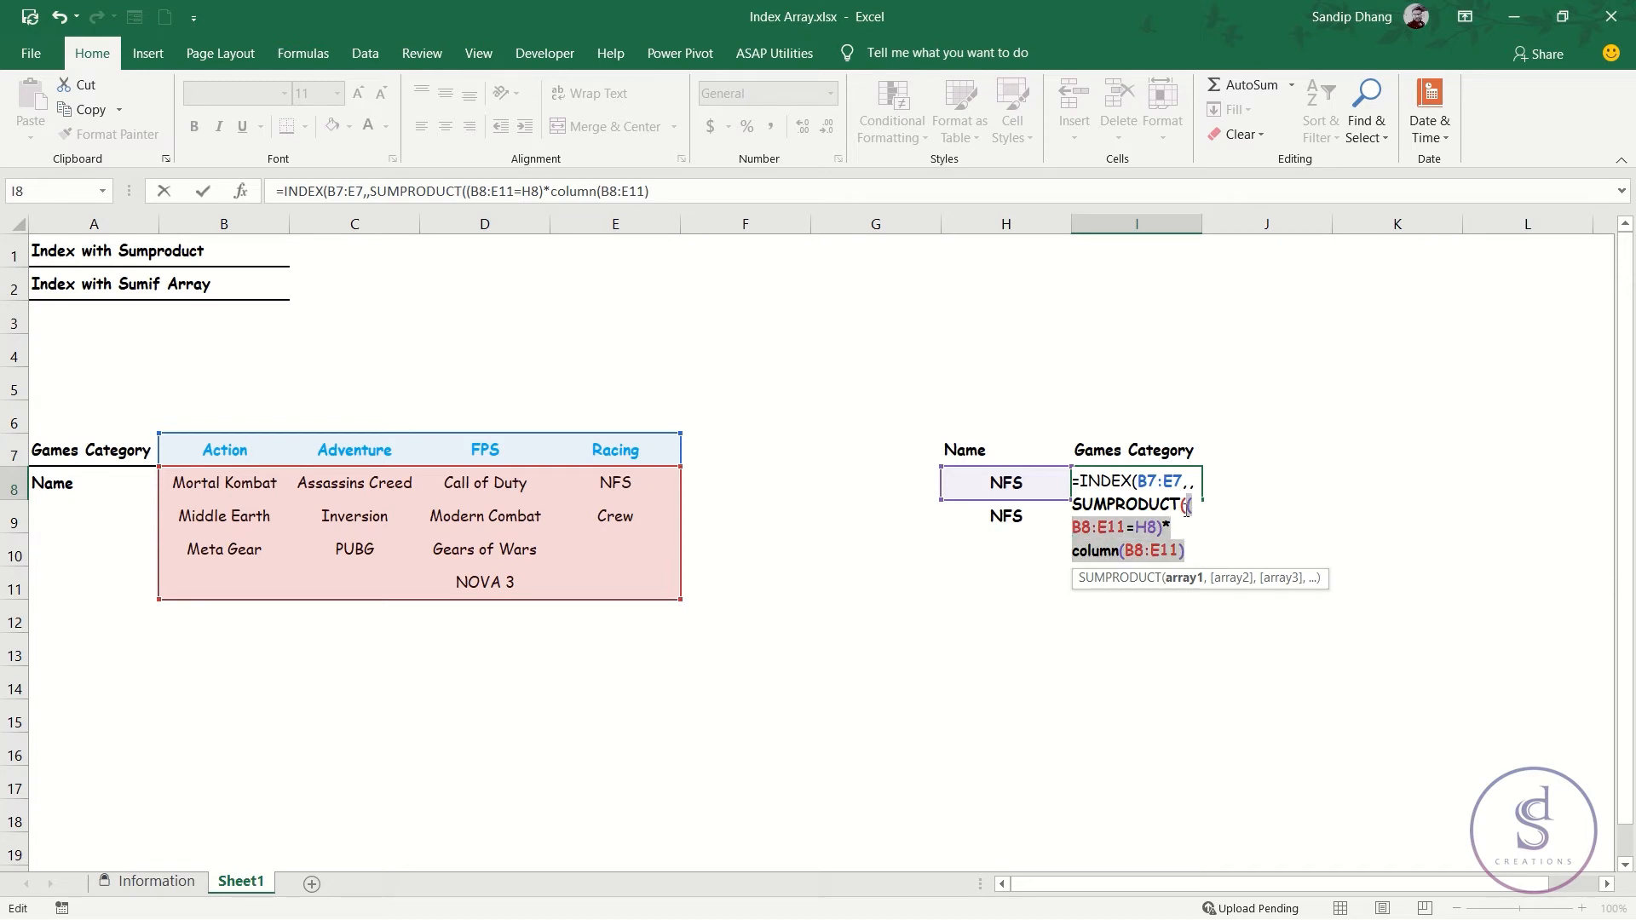
pyautogui.press('F9')
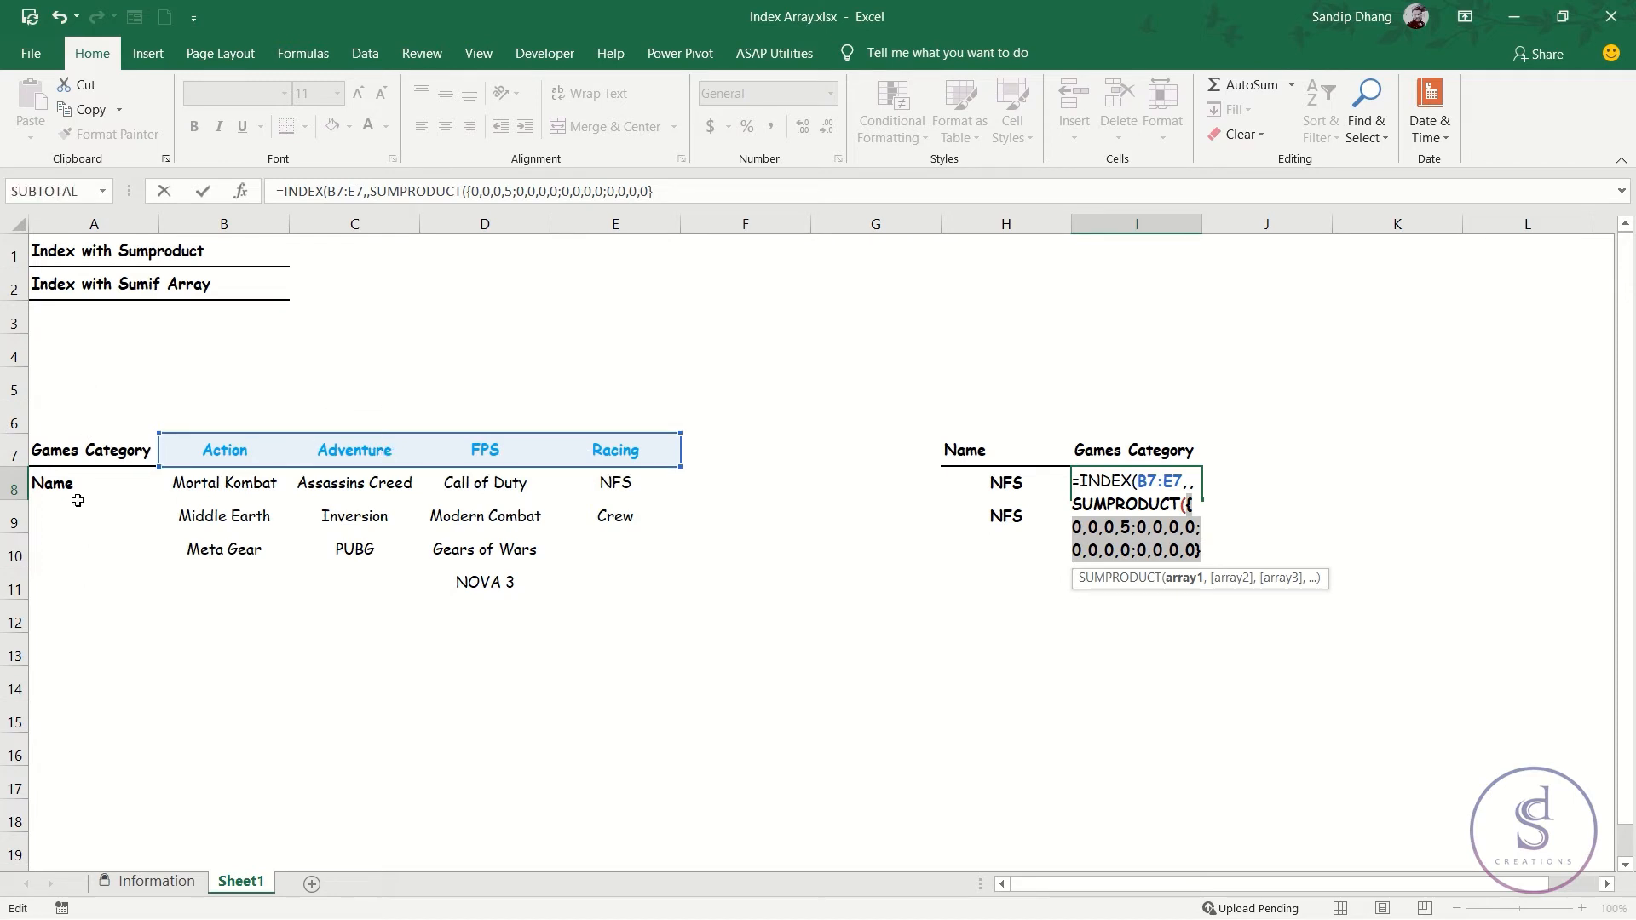
pyautogui.hotkey('ctrl', 'z')
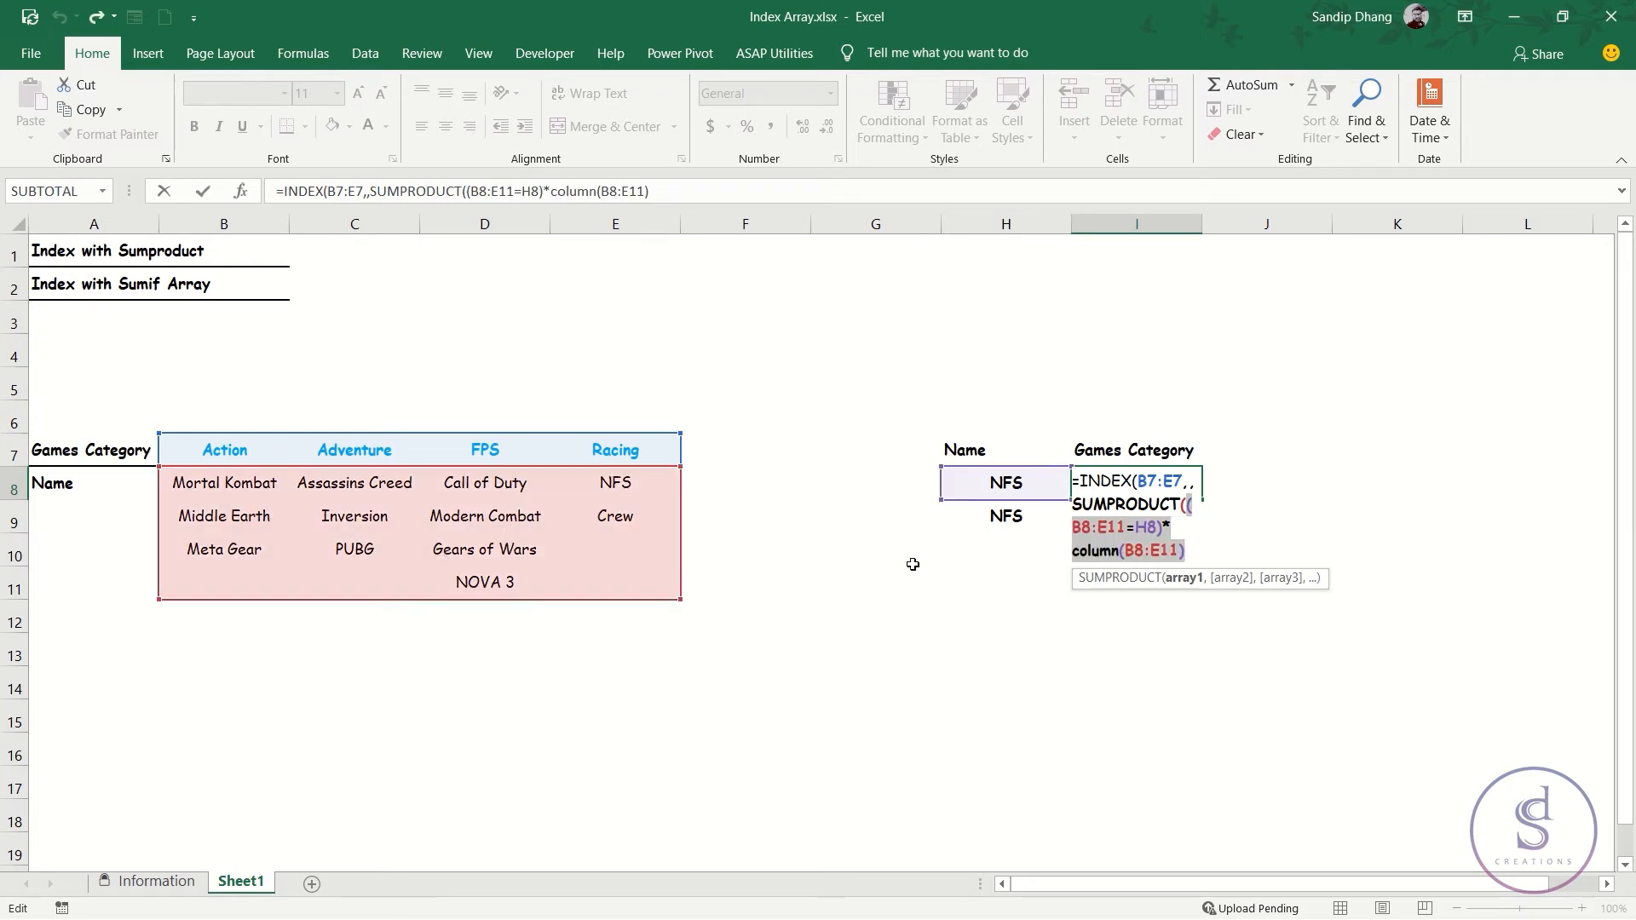
# Subtract 1 after COLUMN(B8:E11) in the SUMPRODUCT expression.
pyautogui.click(1200, 548)
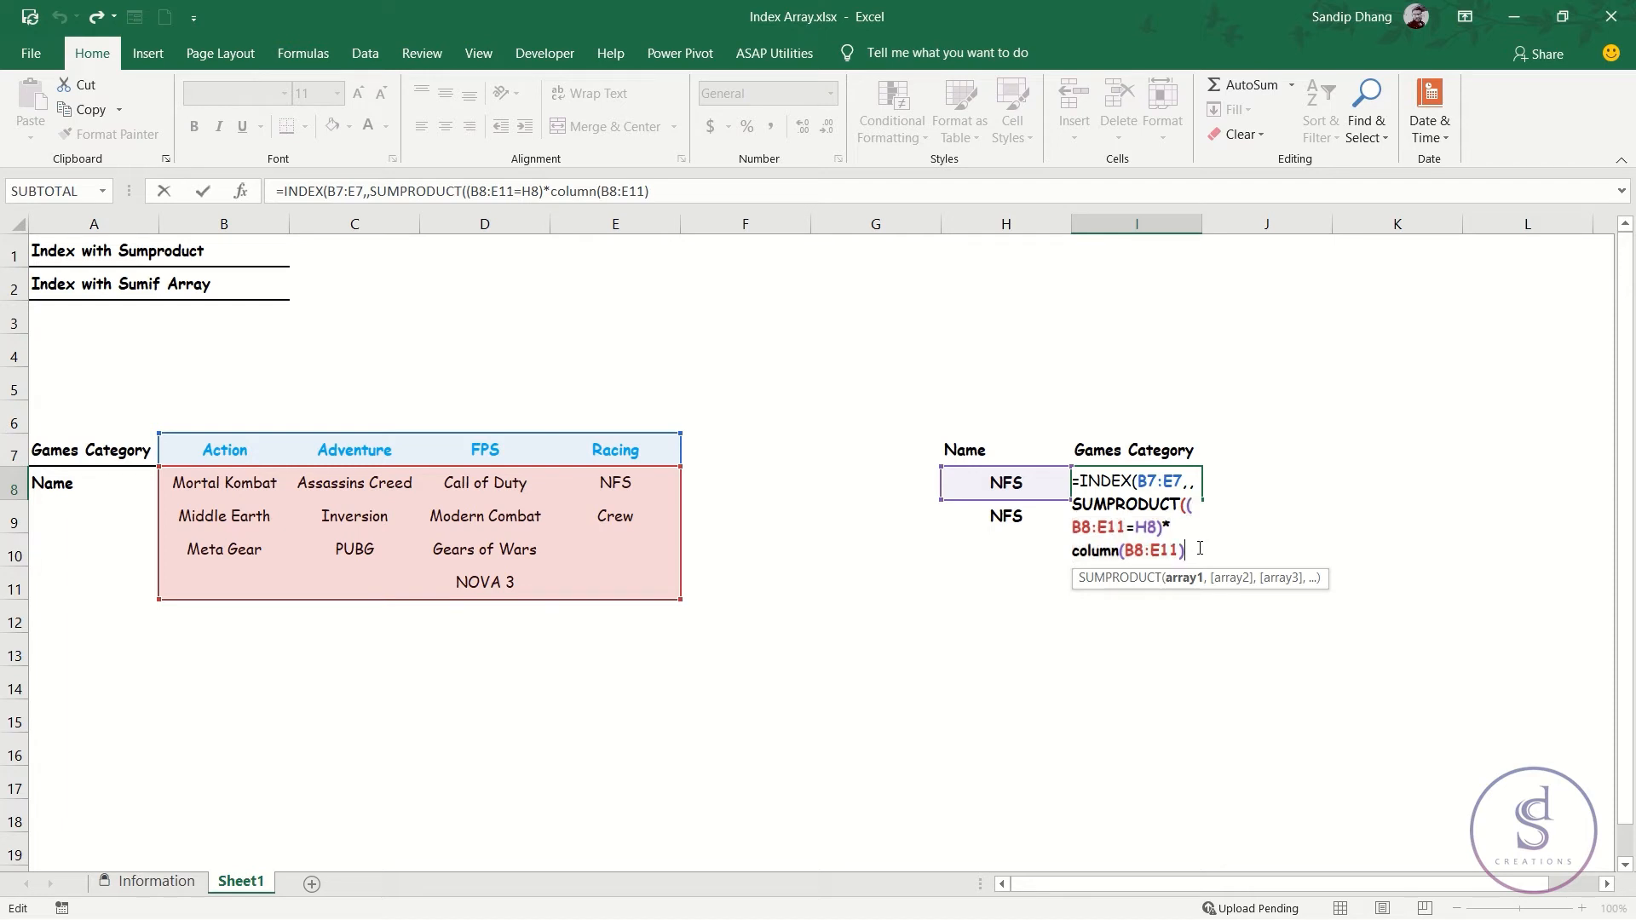
pyautogui.write('-1')
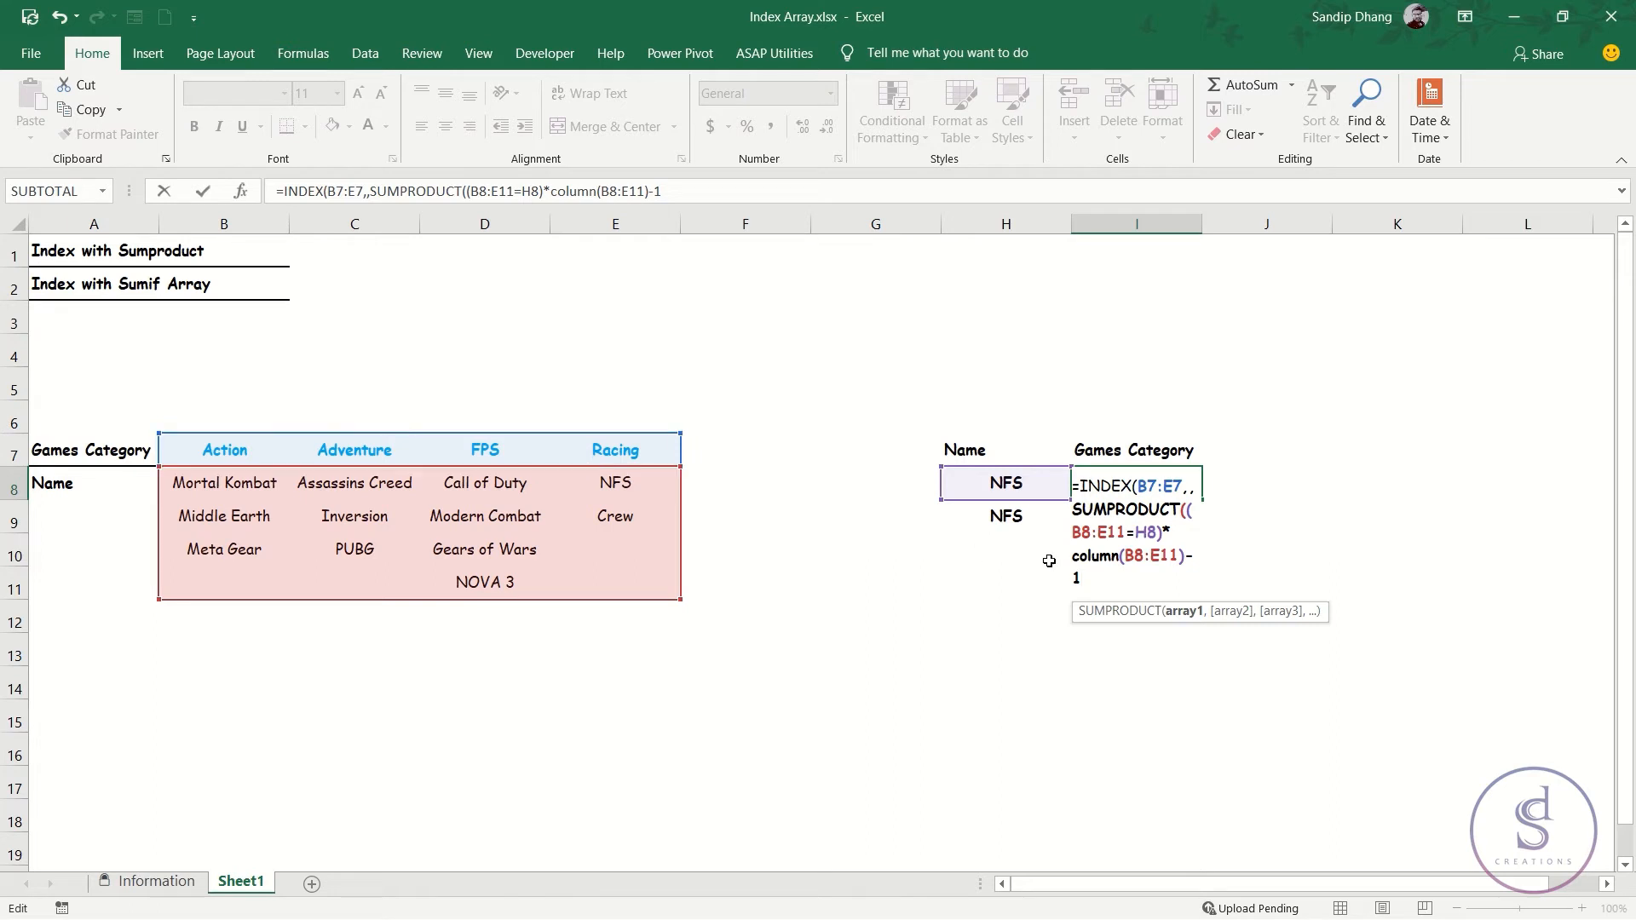
# Evaluate the SUMPRODUCT expression including the -1 to inspect its array, and restore the expression.
pyautogui.moveTo(1099, 578); pyautogui.dragTo(1189, 510)
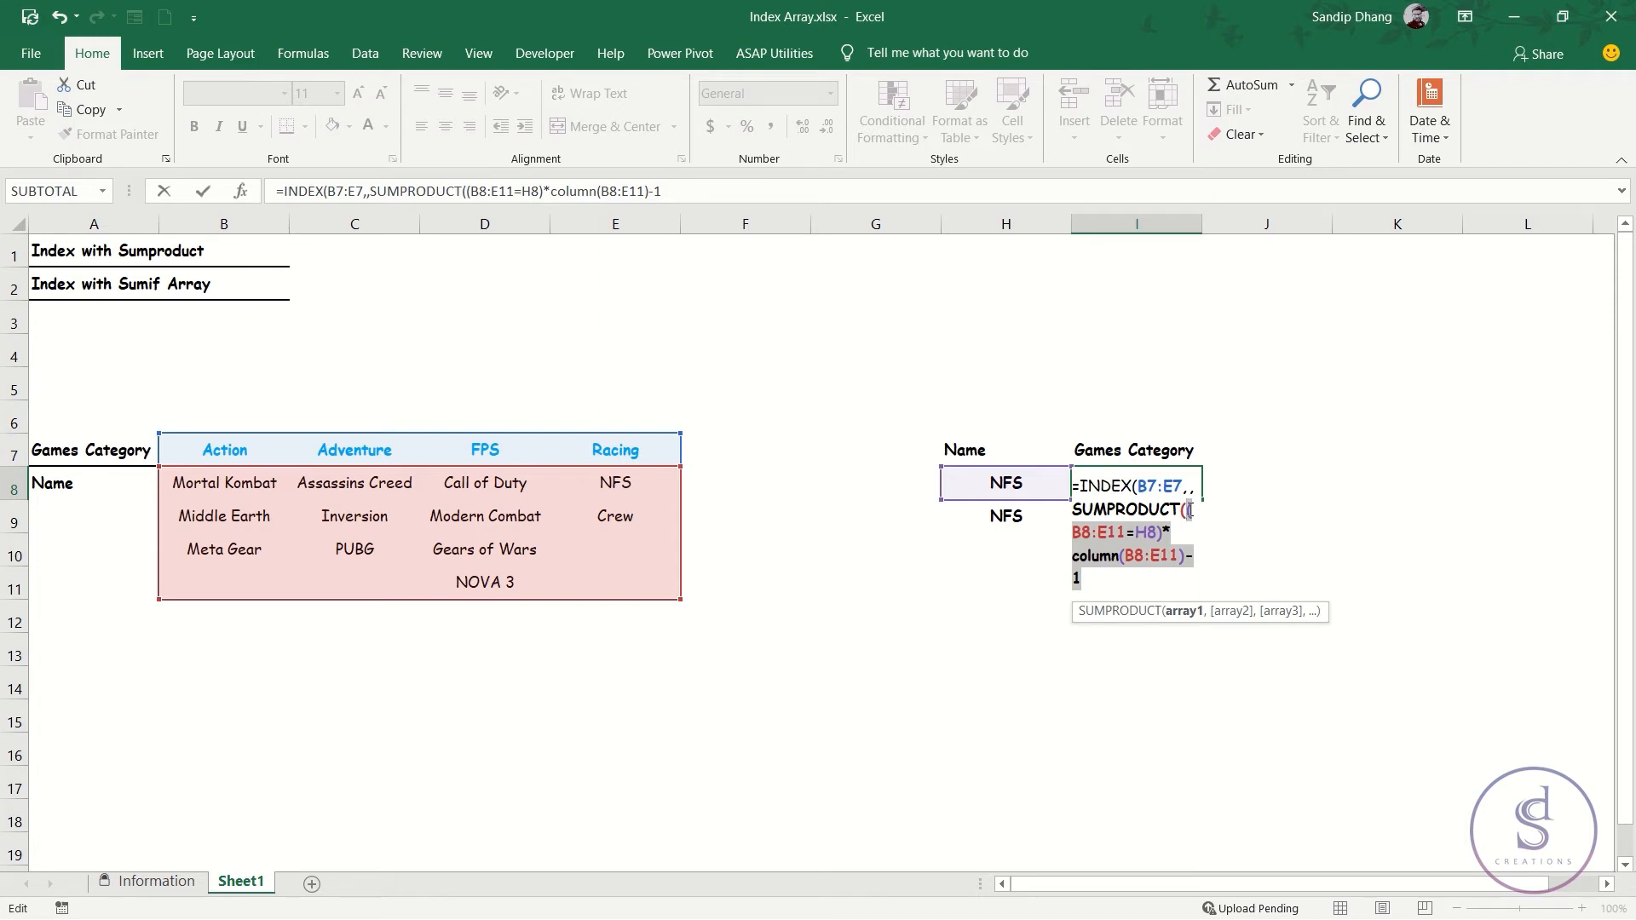
pyautogui.press('F9')
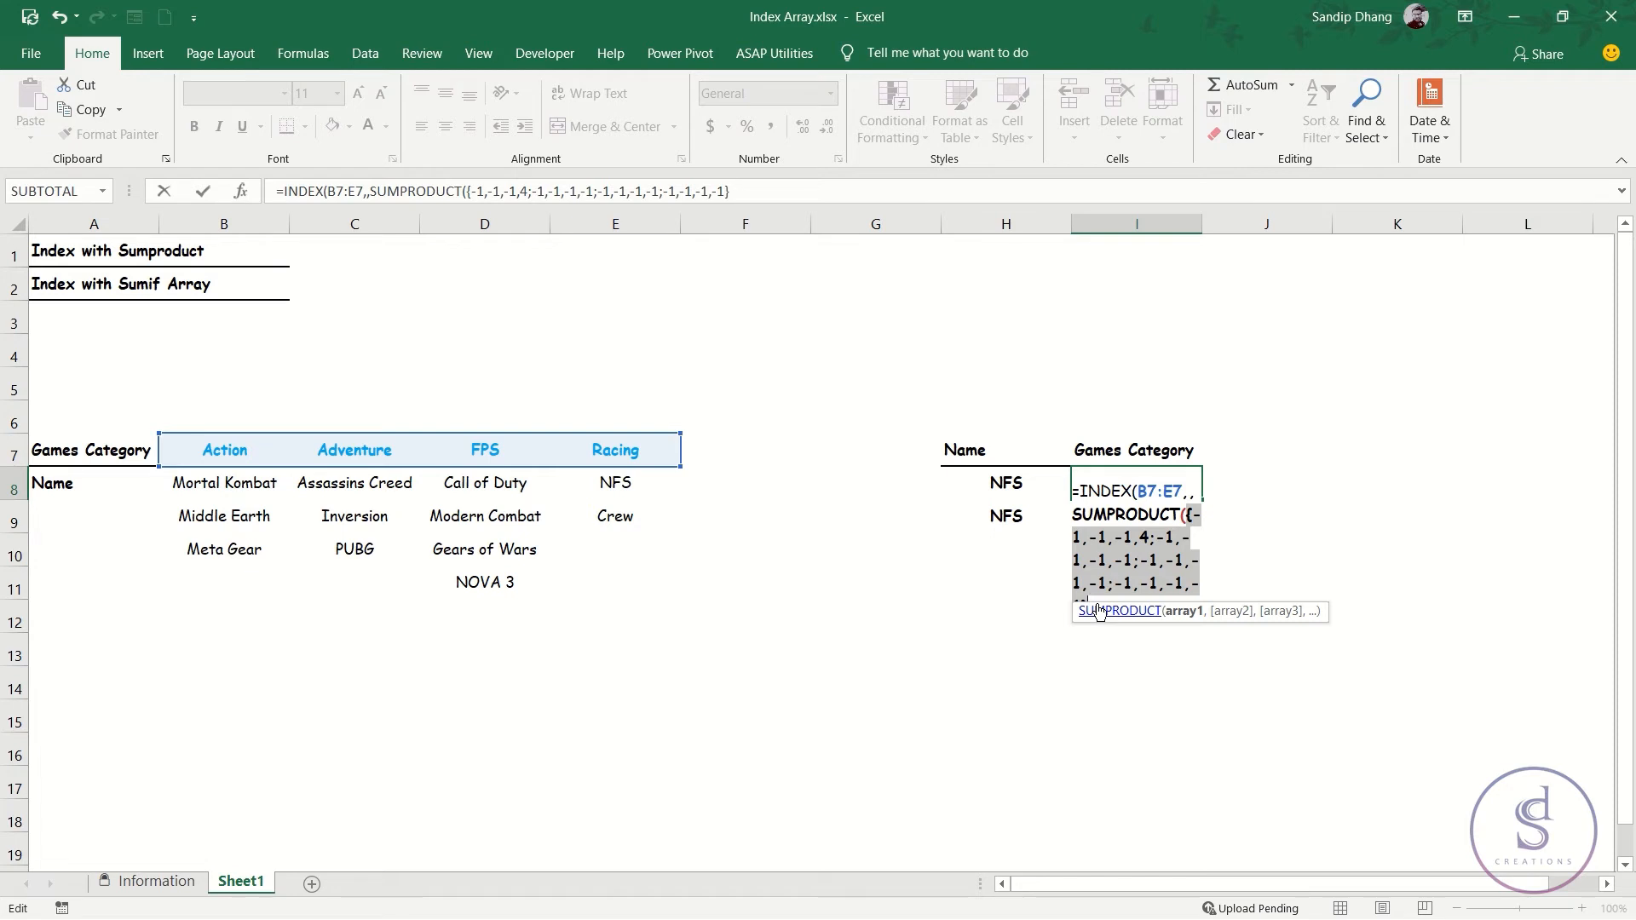
pyautogui.hotkey('ctrl', 'z')
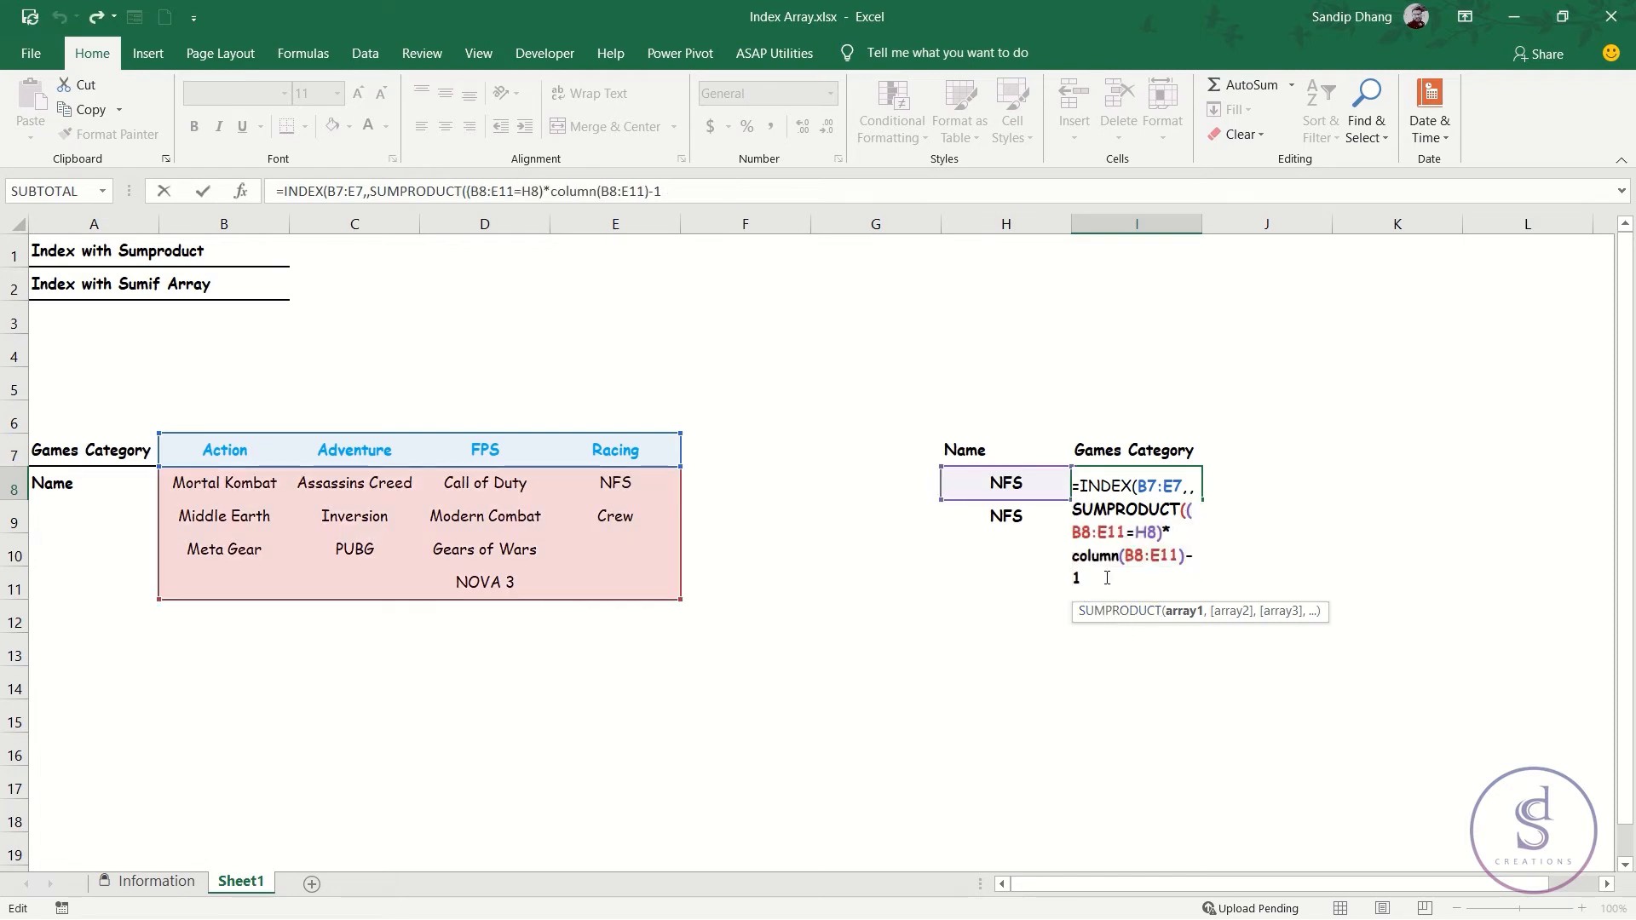
# Replace the subtracted 1 in the SUMPRODUCT expression in I8 with COLUMN(A7).
pyautogui.press('BackSpace')
pyautogui.write('colu')
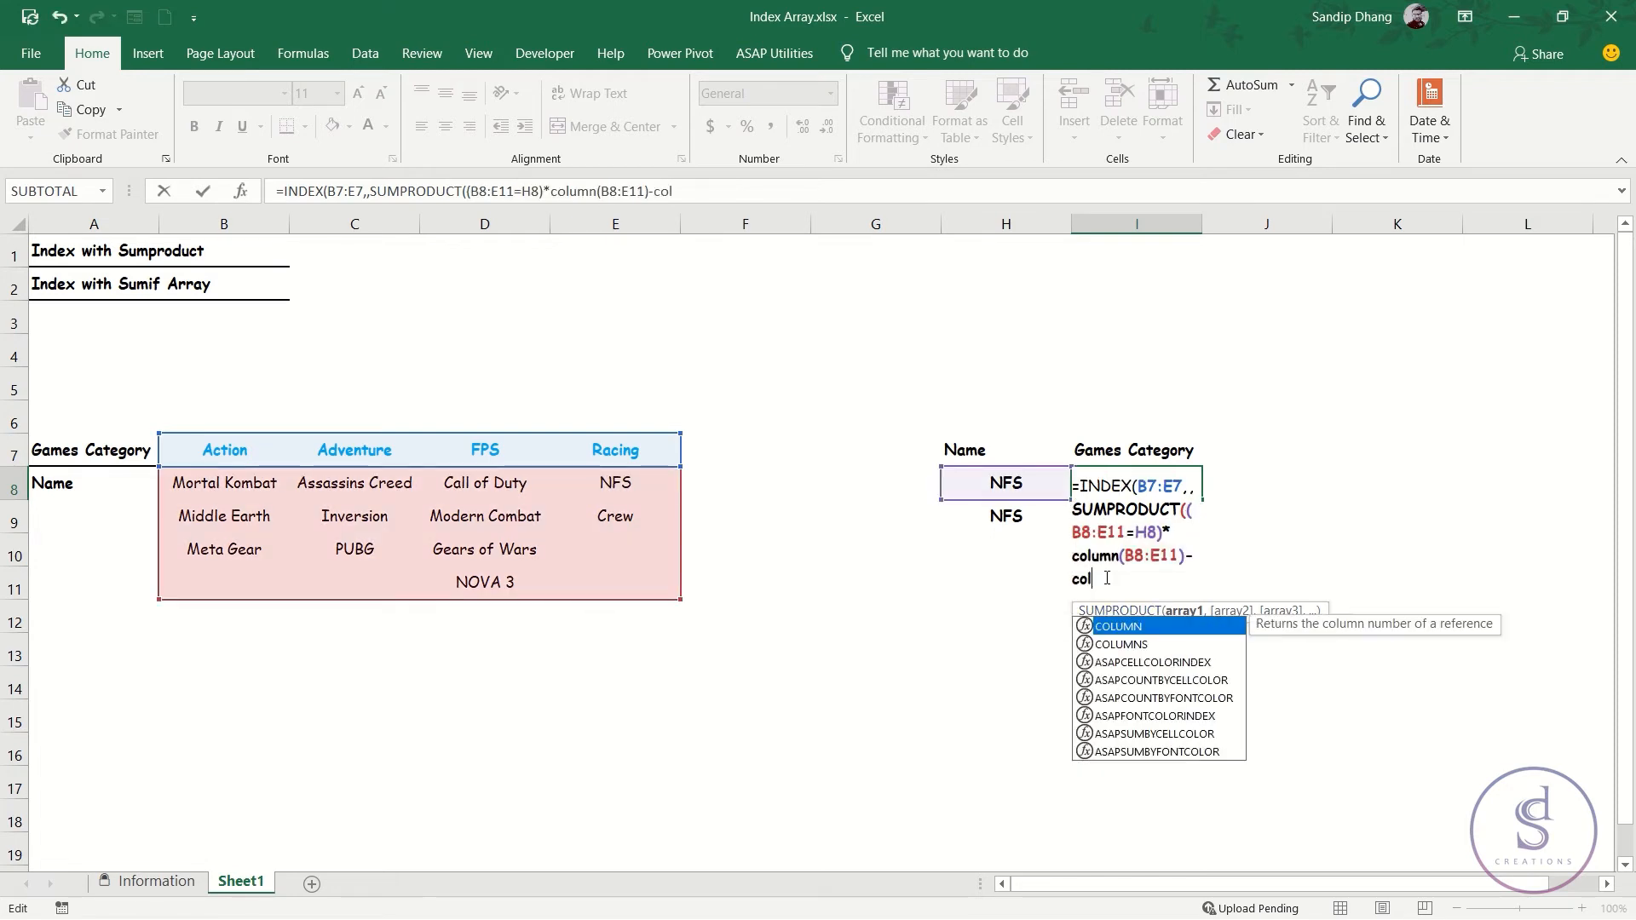
pyautogui.write('mn')
pyautogui.press('Tab')
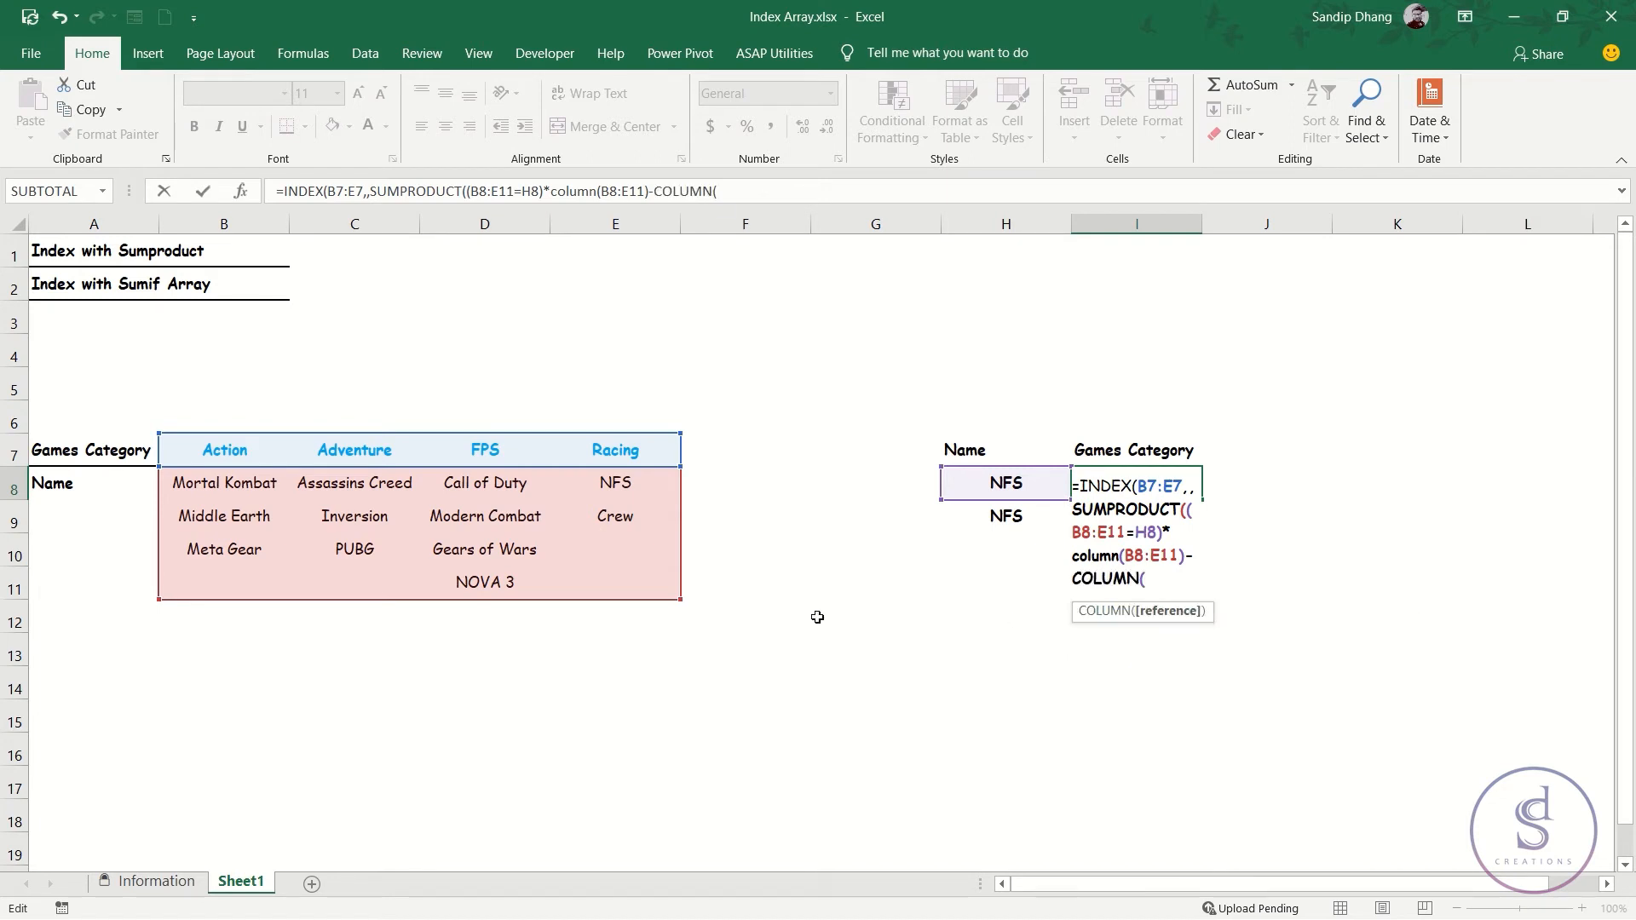
pyautogui.click(105, 455)
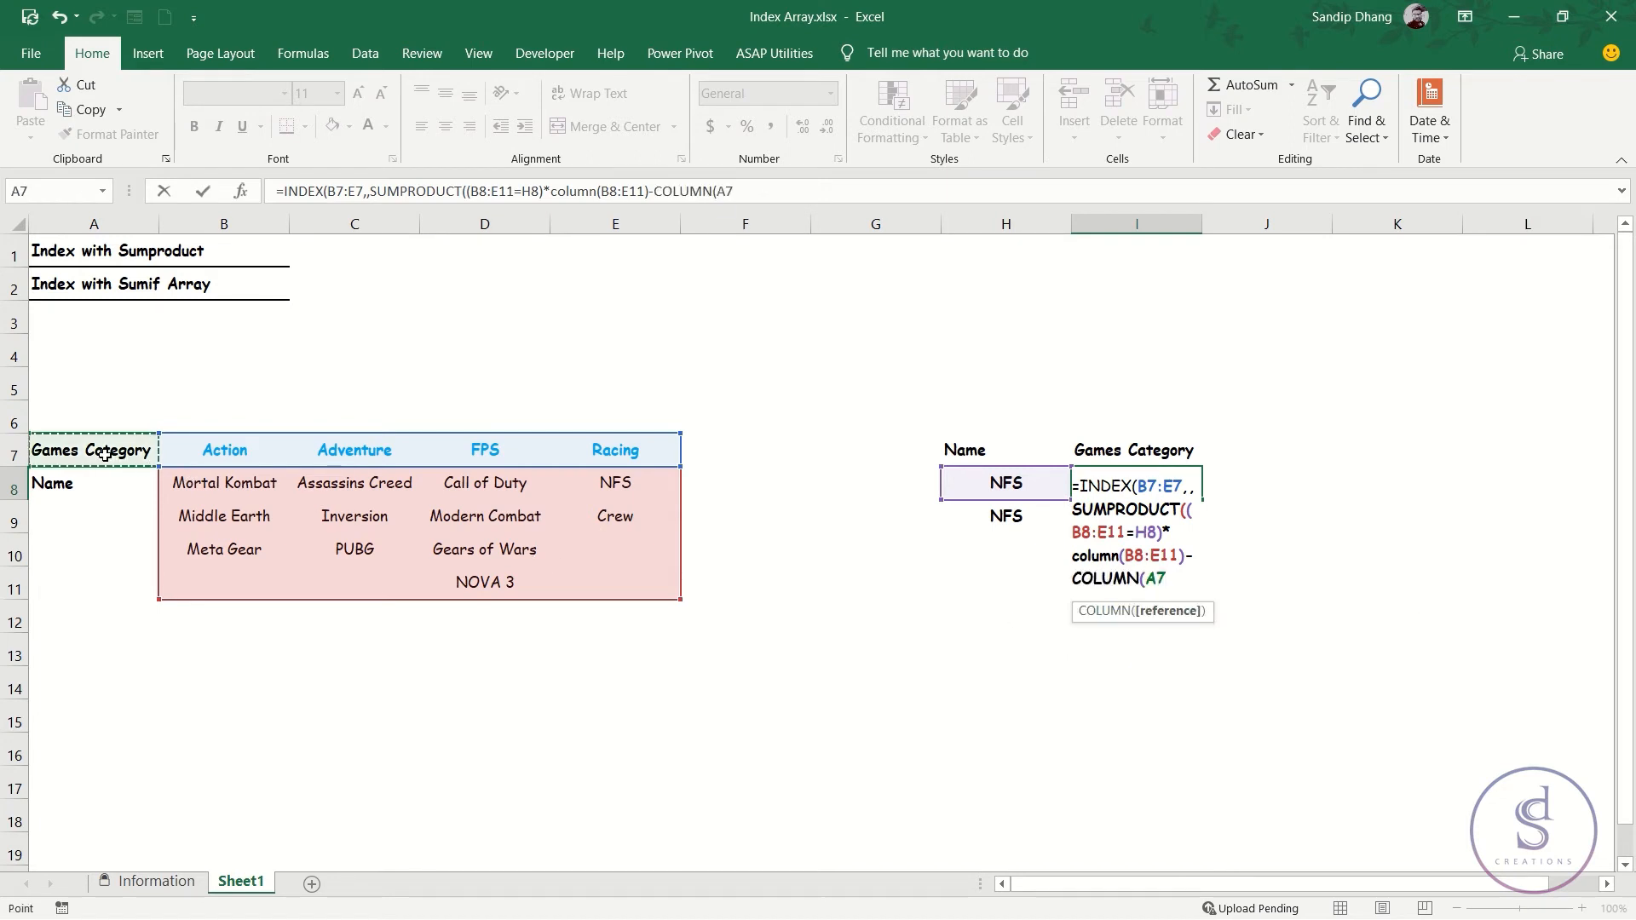
pyautogui.write(')')
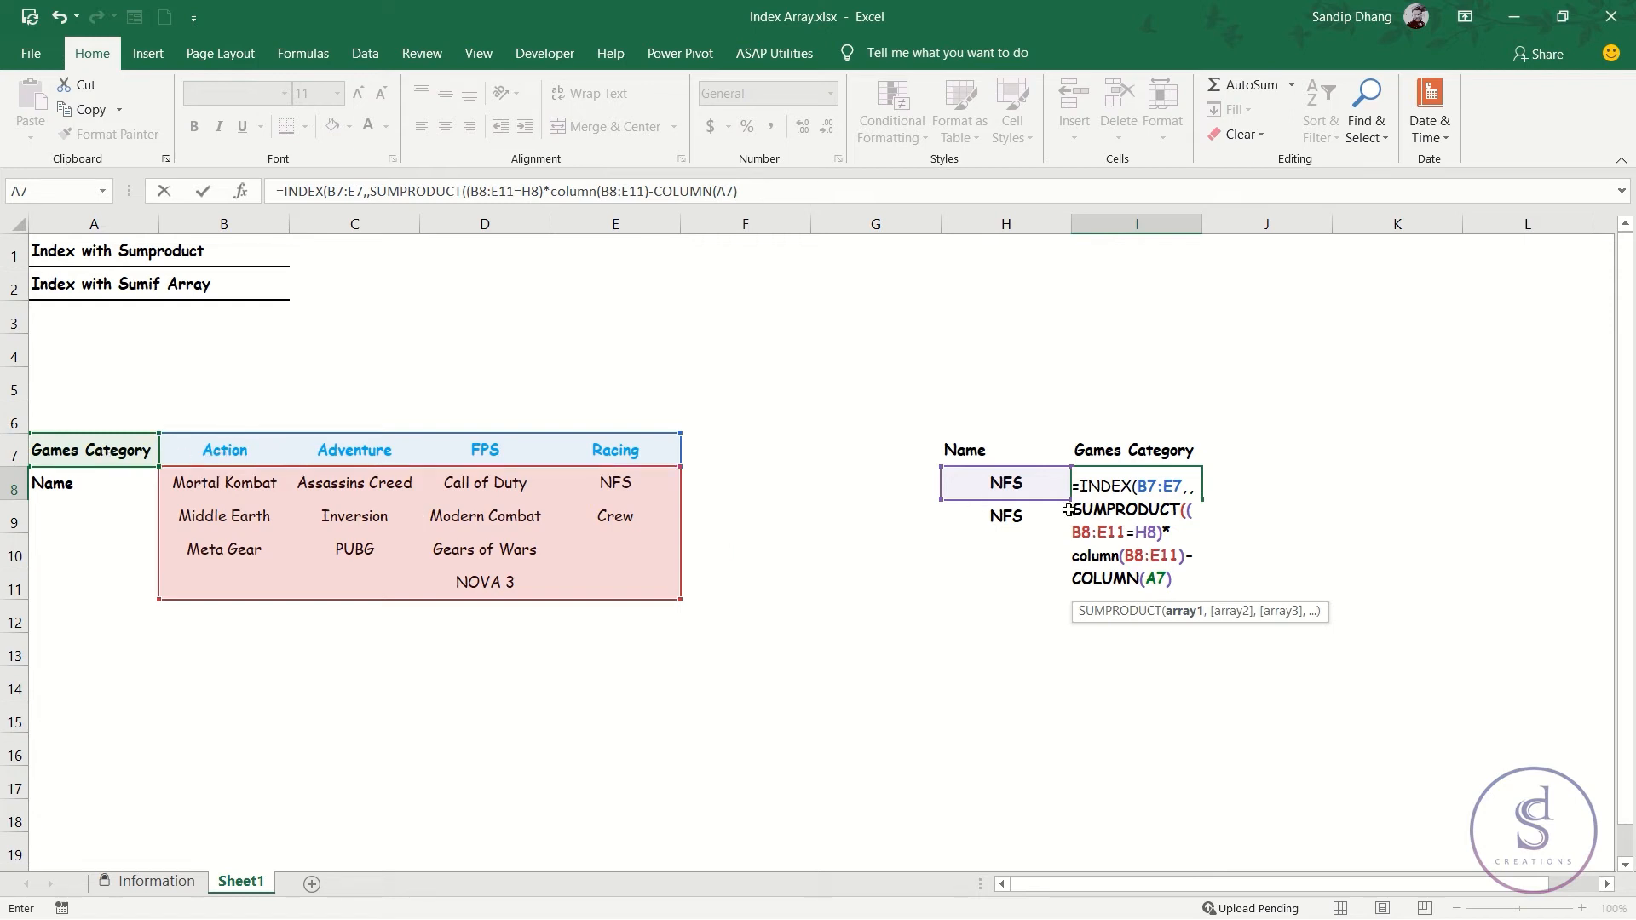
# Enclose the difference COLUMN(B8:E11)-COLUMN(A7) in its own parentheses within the SUMPRODUCT expression.
pyautogui.click(1172, 538)
pyautogui.write('(')
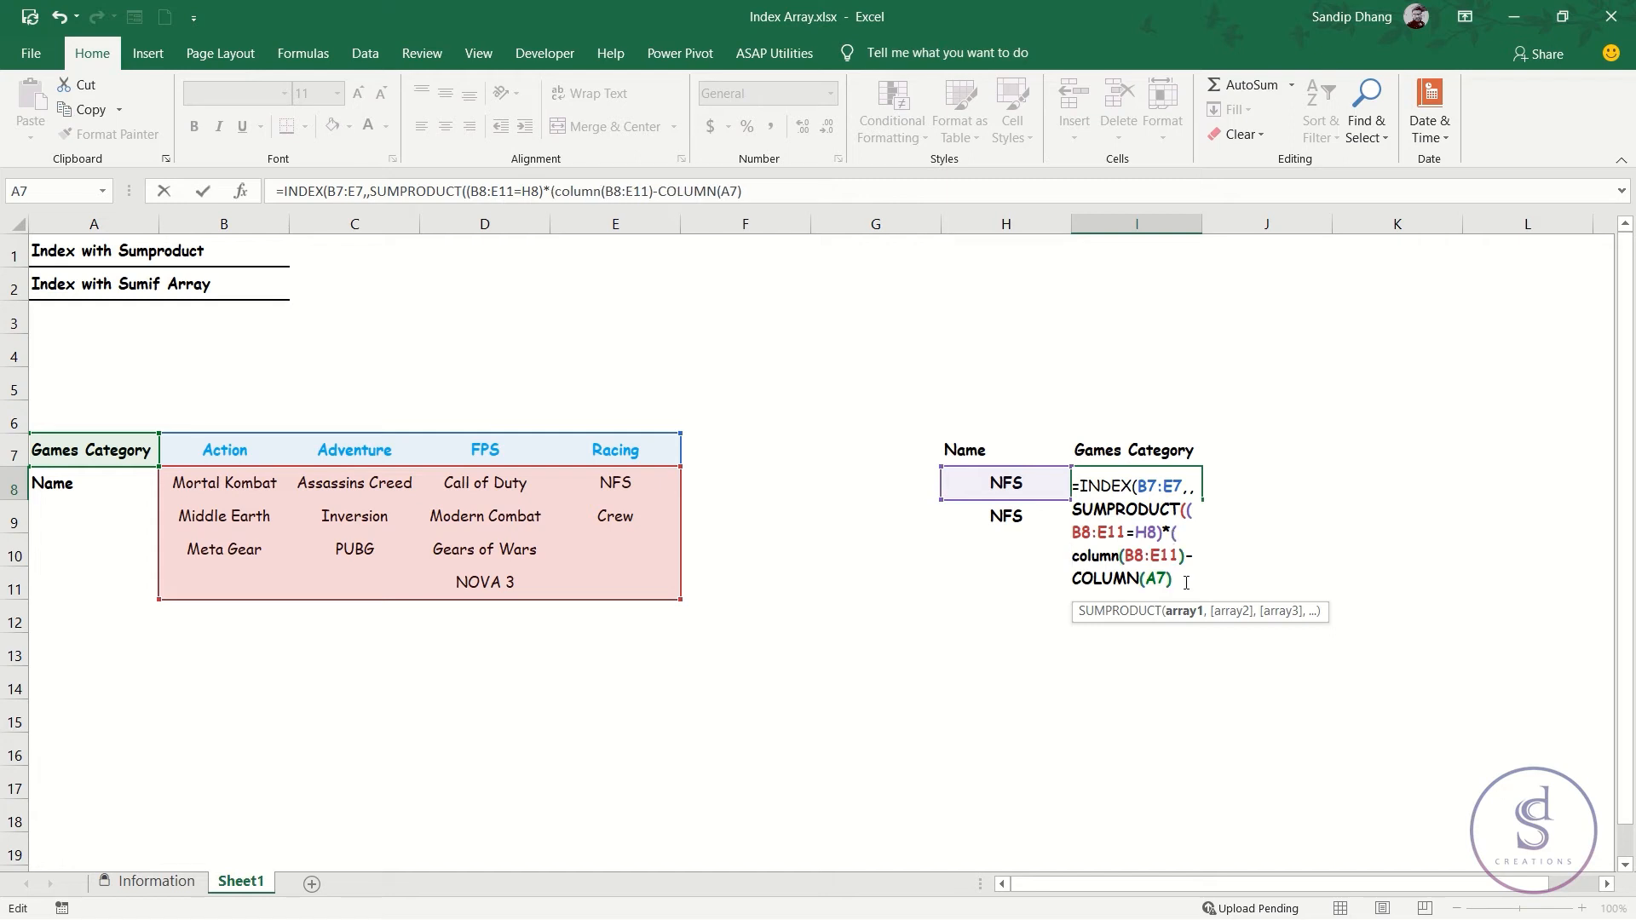
pyautogui.click(1186, 582)
# Evaluate the SUMPRODUCT argument with the parenthesized column difference to inspect its array, and restore the expression.
pyautogui.moveTo(1186, 582); pyautogui.dragTo(1188, 515)
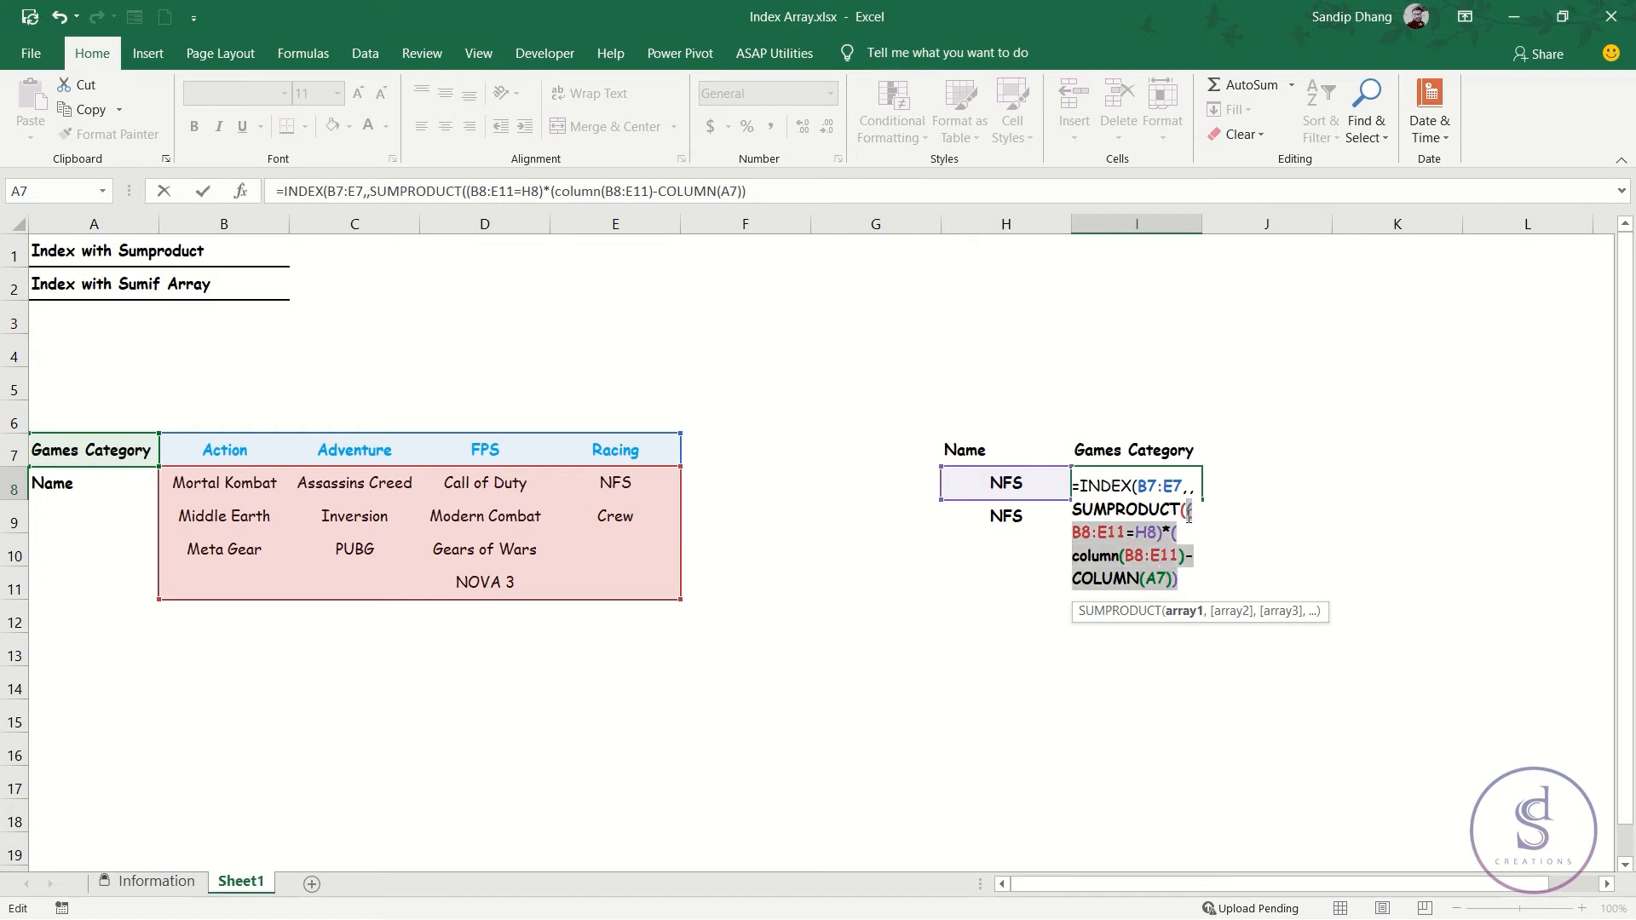
pyautogui.press('F9')
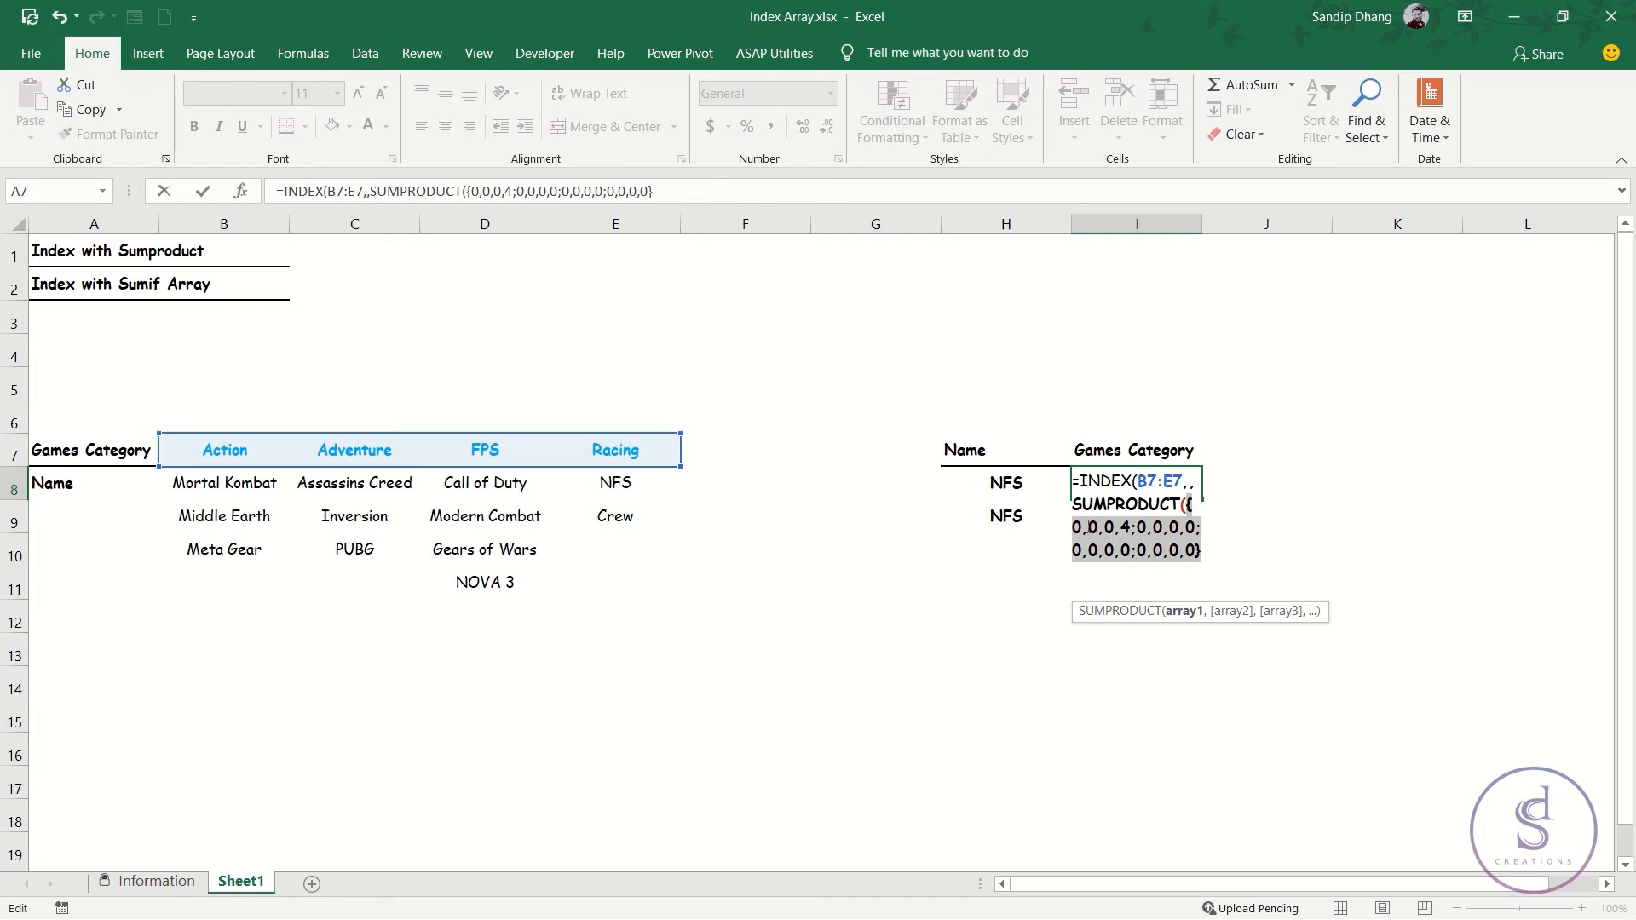
pyautogui.hotkey('ctrl', 'z')
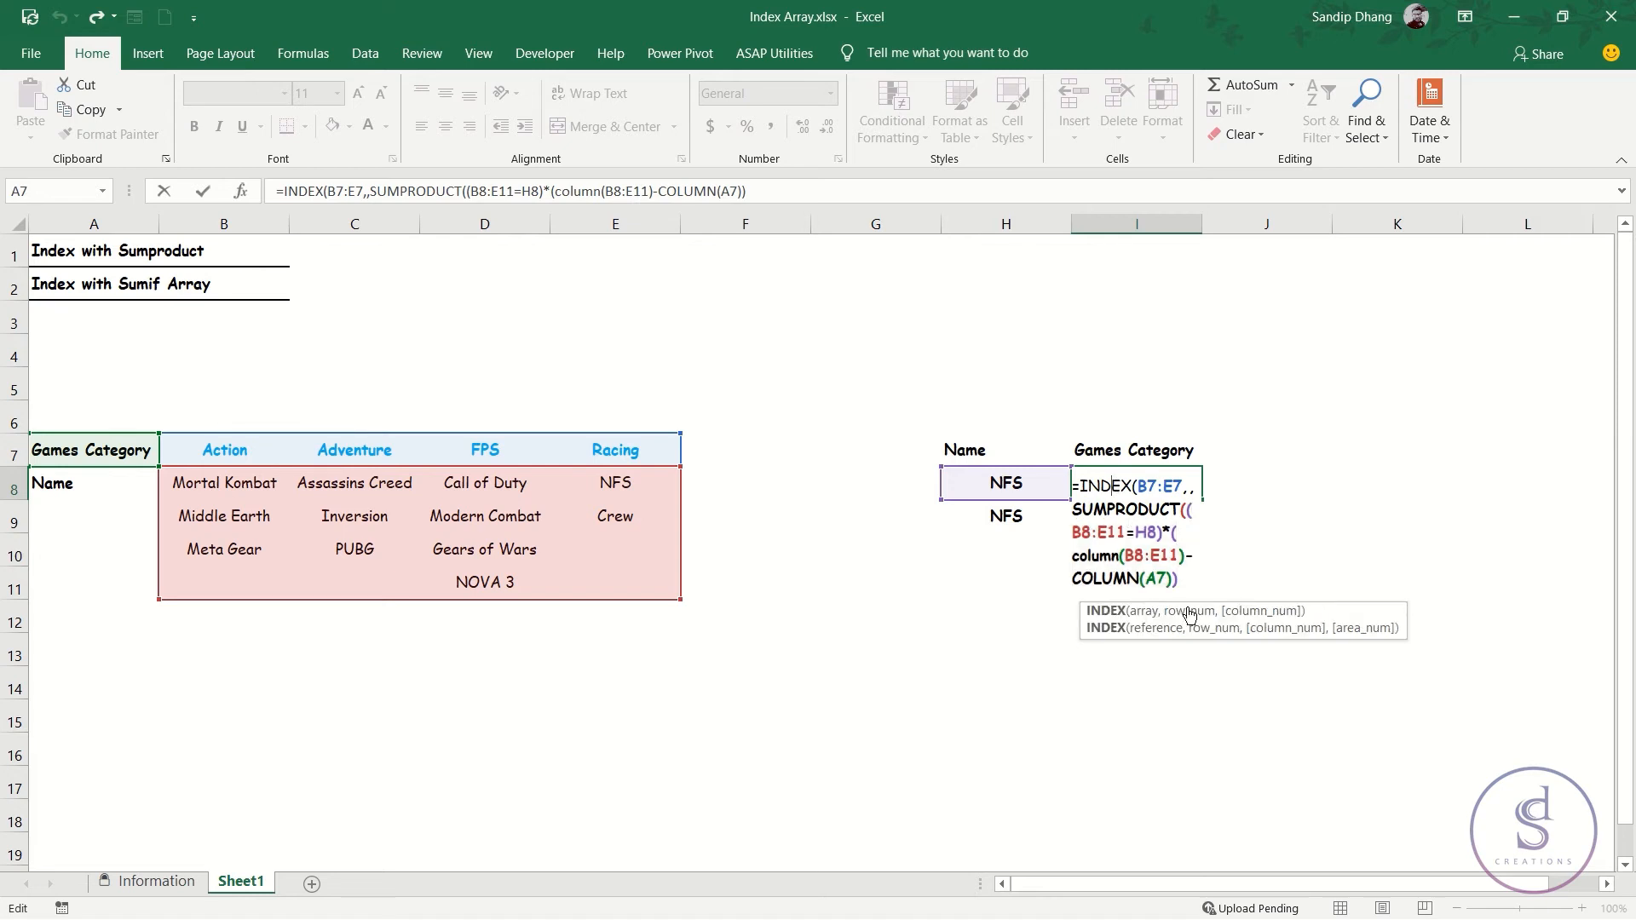
# Close the SUMPRODUCT and INDEX functions and commit the completed formula in I8.
pyautogui.click(1249, 606)
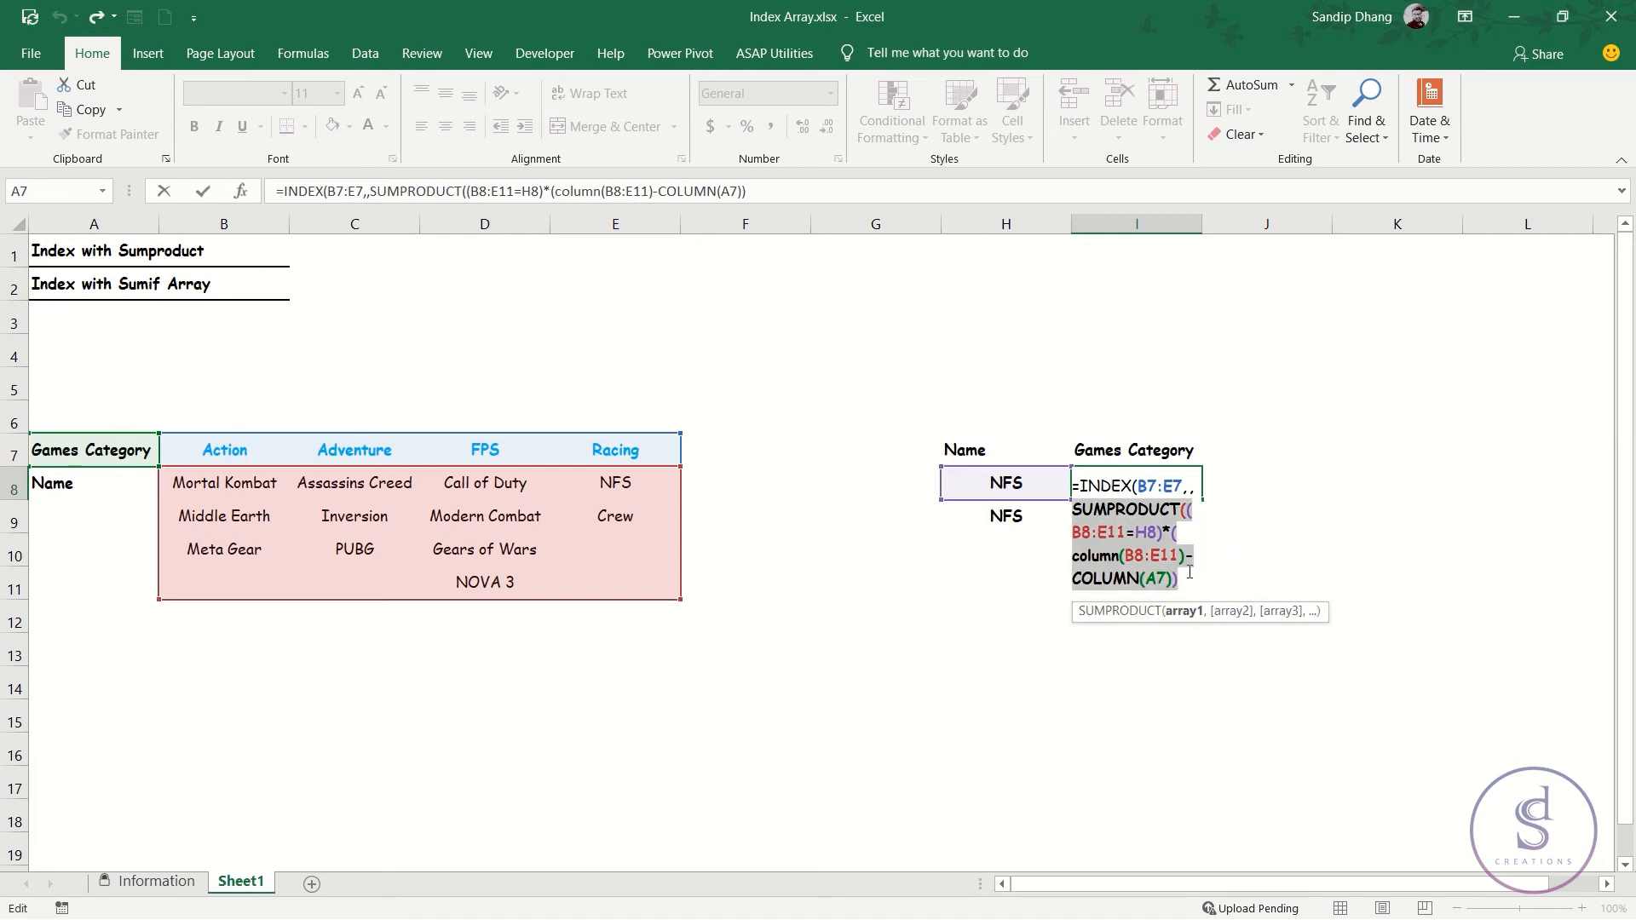
pyautogui.click(1187, 579)
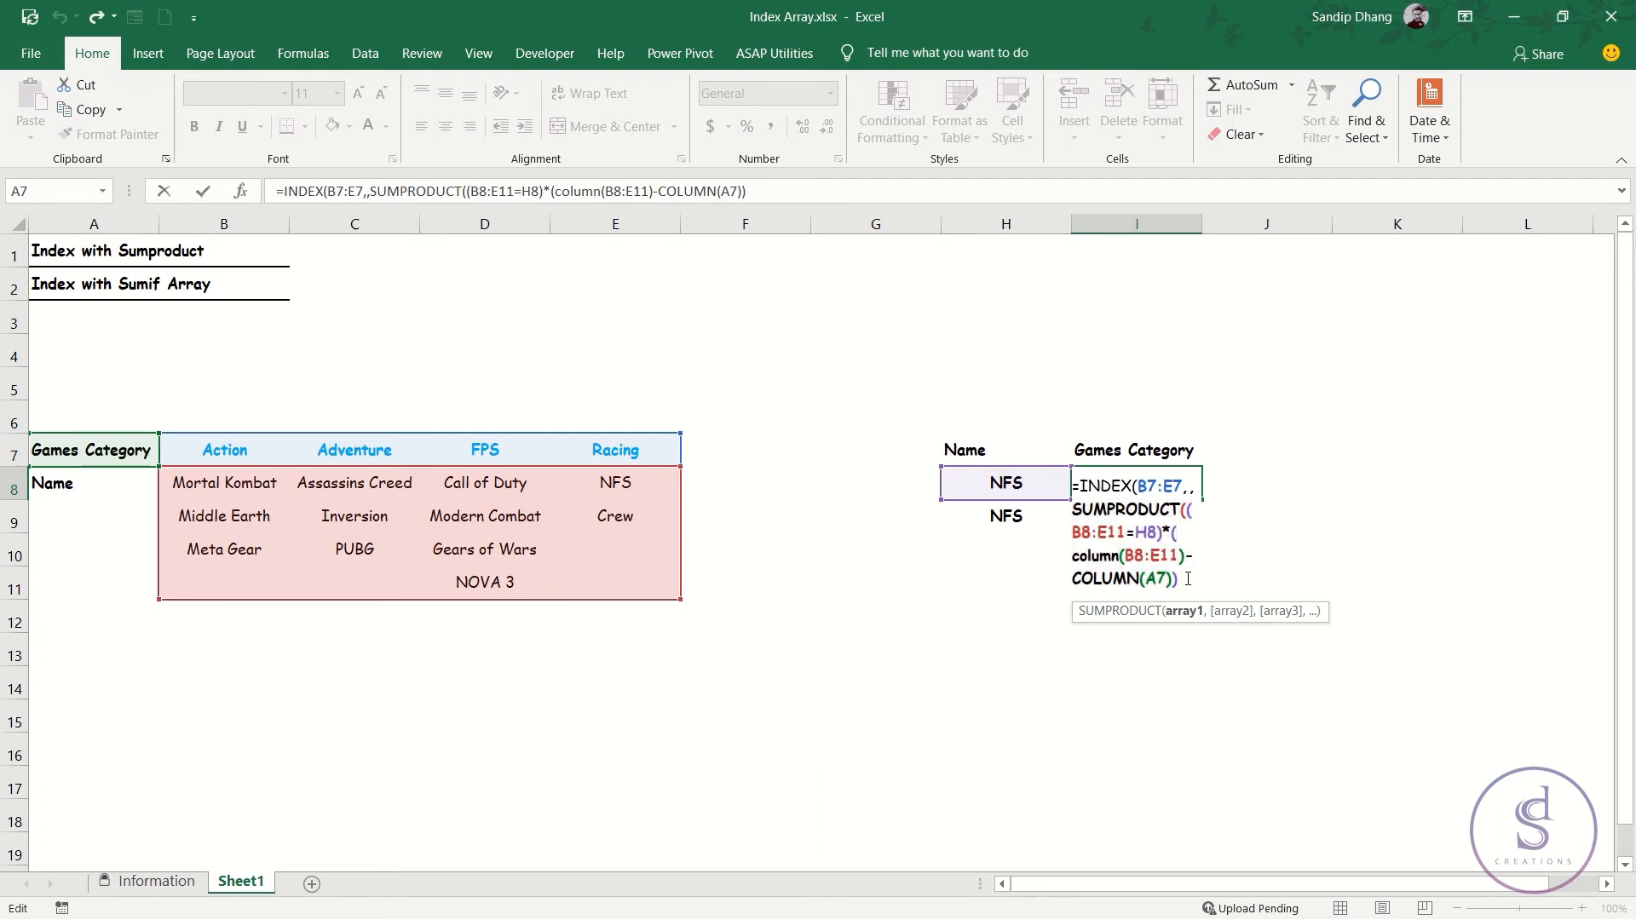
pyautogui.write(')')
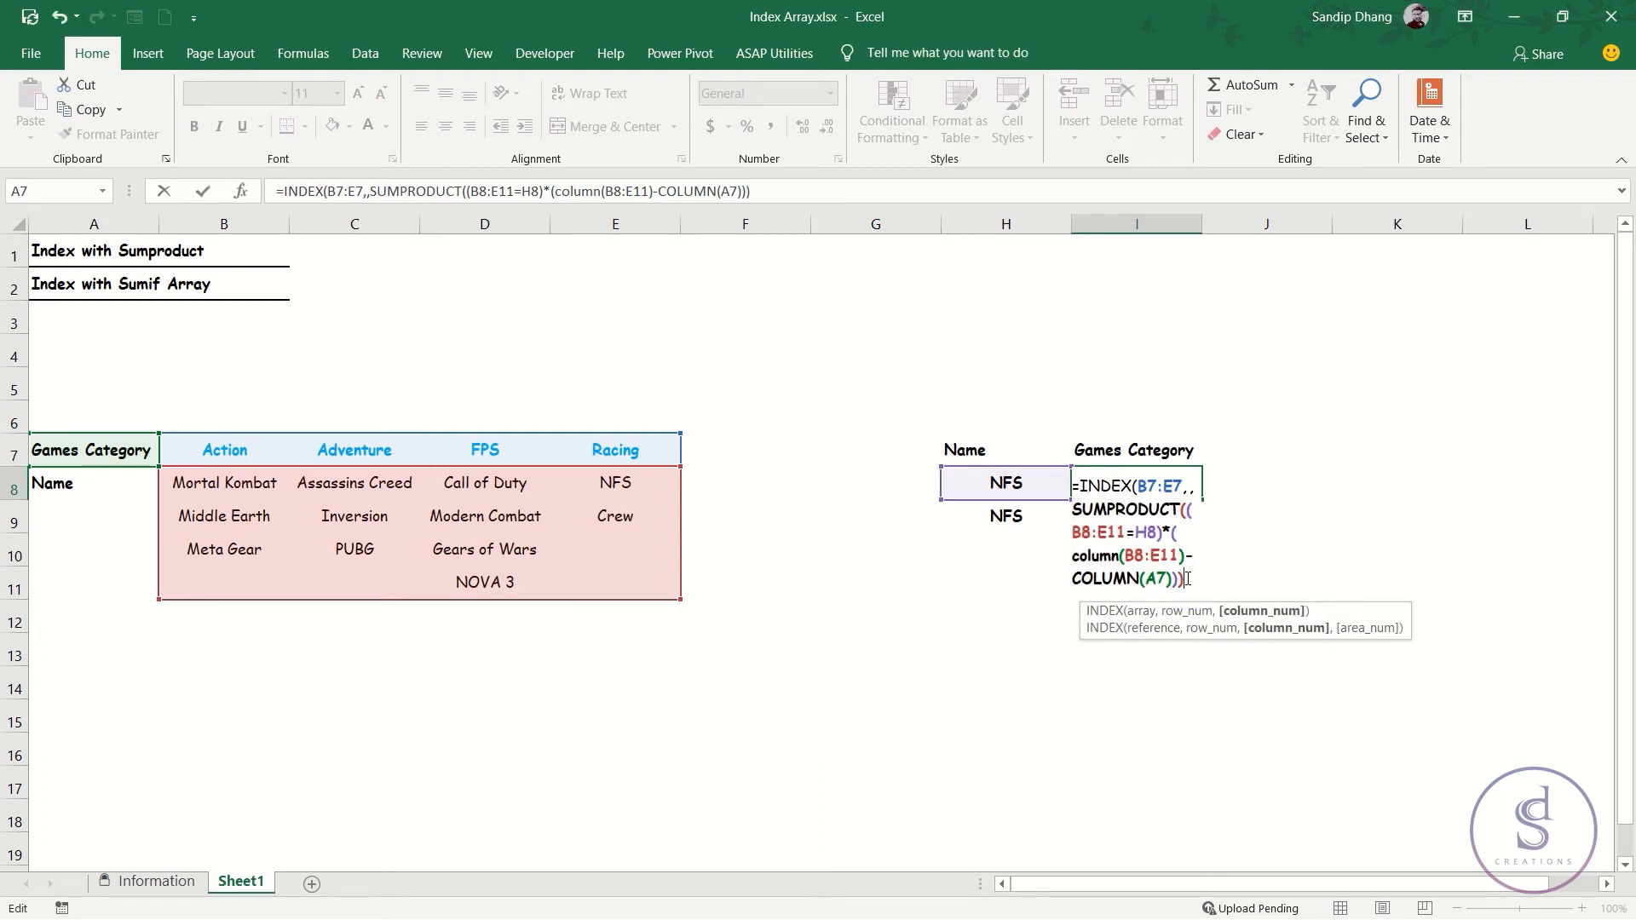
pyautogui.write(')')
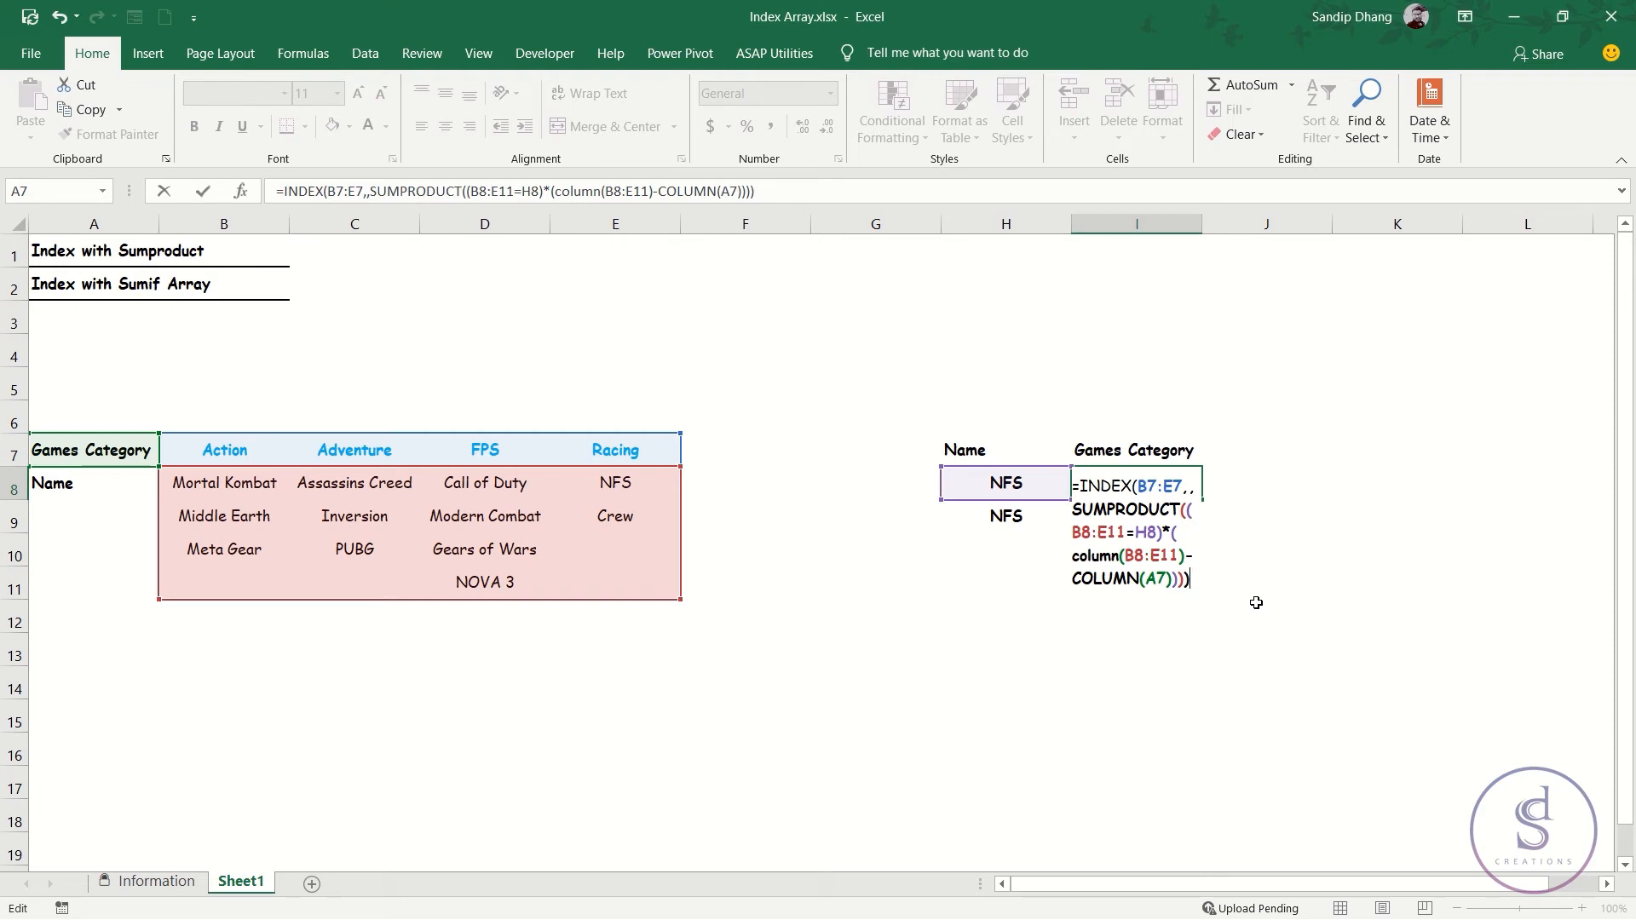
pyautogui.press('Return')
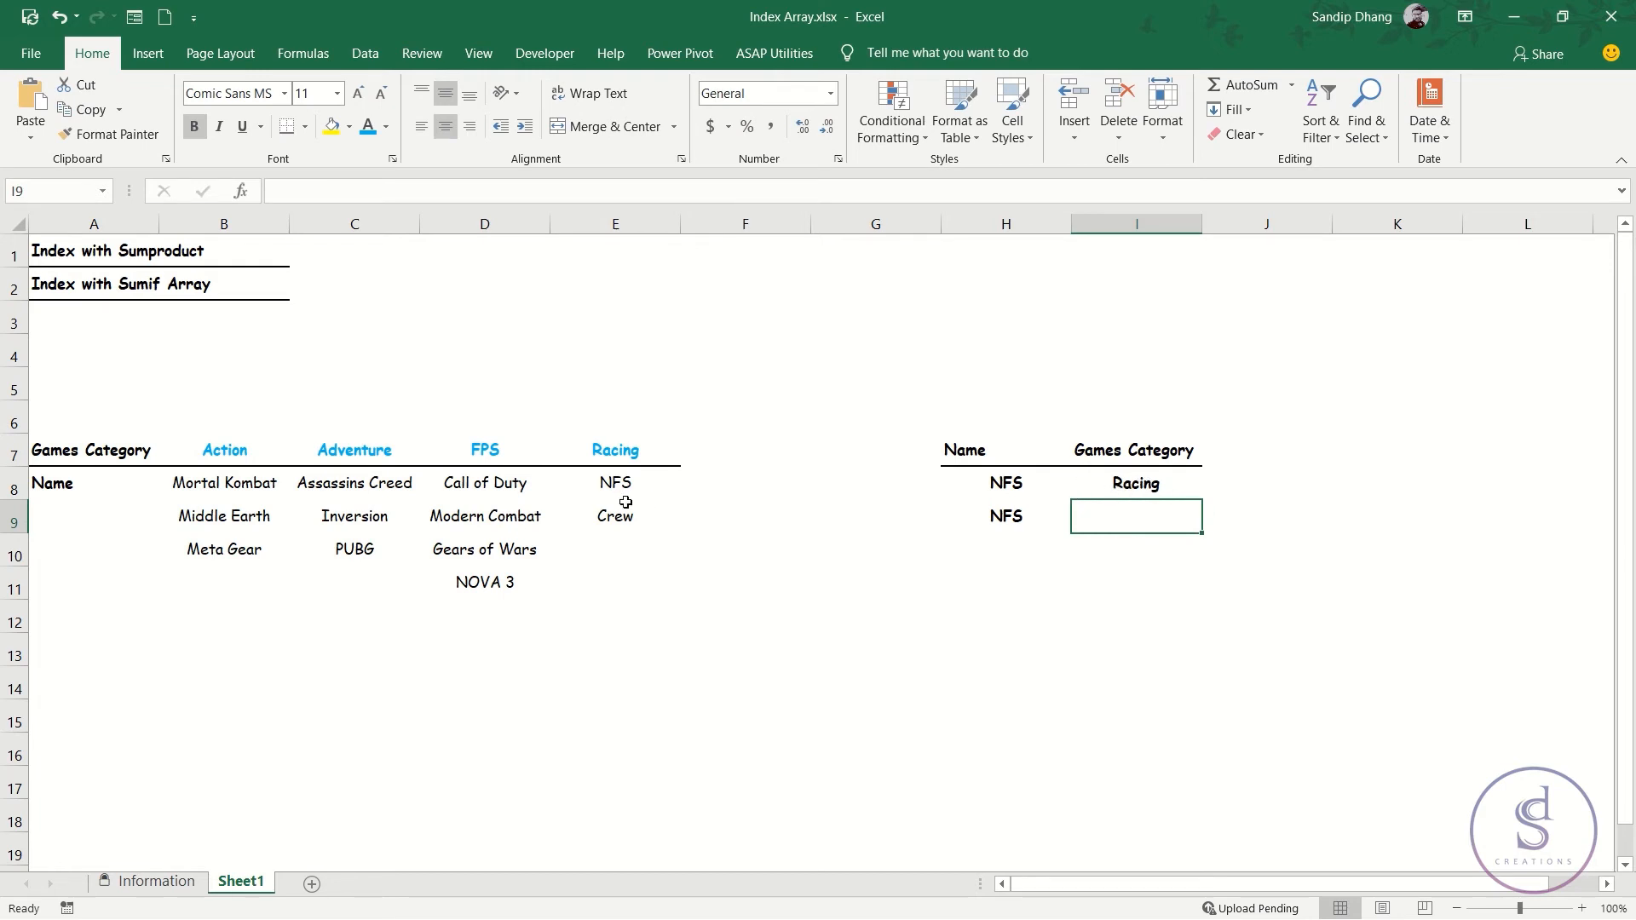
# Copy the game name Call of Duty from D8 into H8 to test the category lookup.
pyautogui.click(521, 485)
pyautogui.hotkey('ctrl', 'c')
pyautogui.click(995, 482)
pyautogui.press('Return')
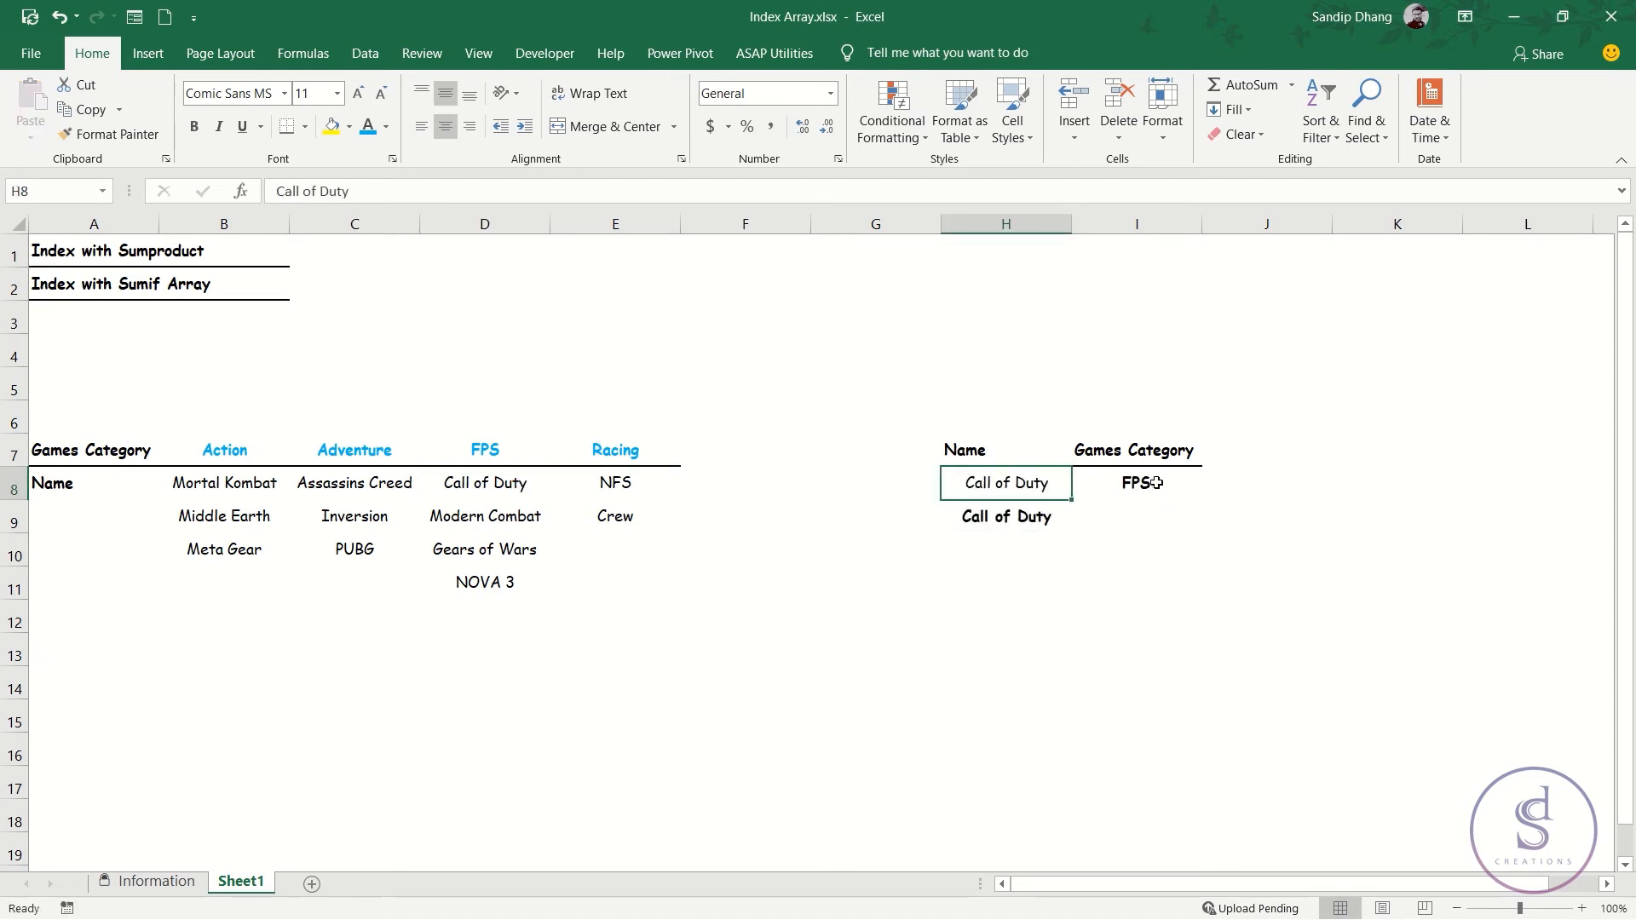
# Copy the game name Meta Gear from B10 into H8 to test the lookup with another category.
pyautogui.click(216, 552)
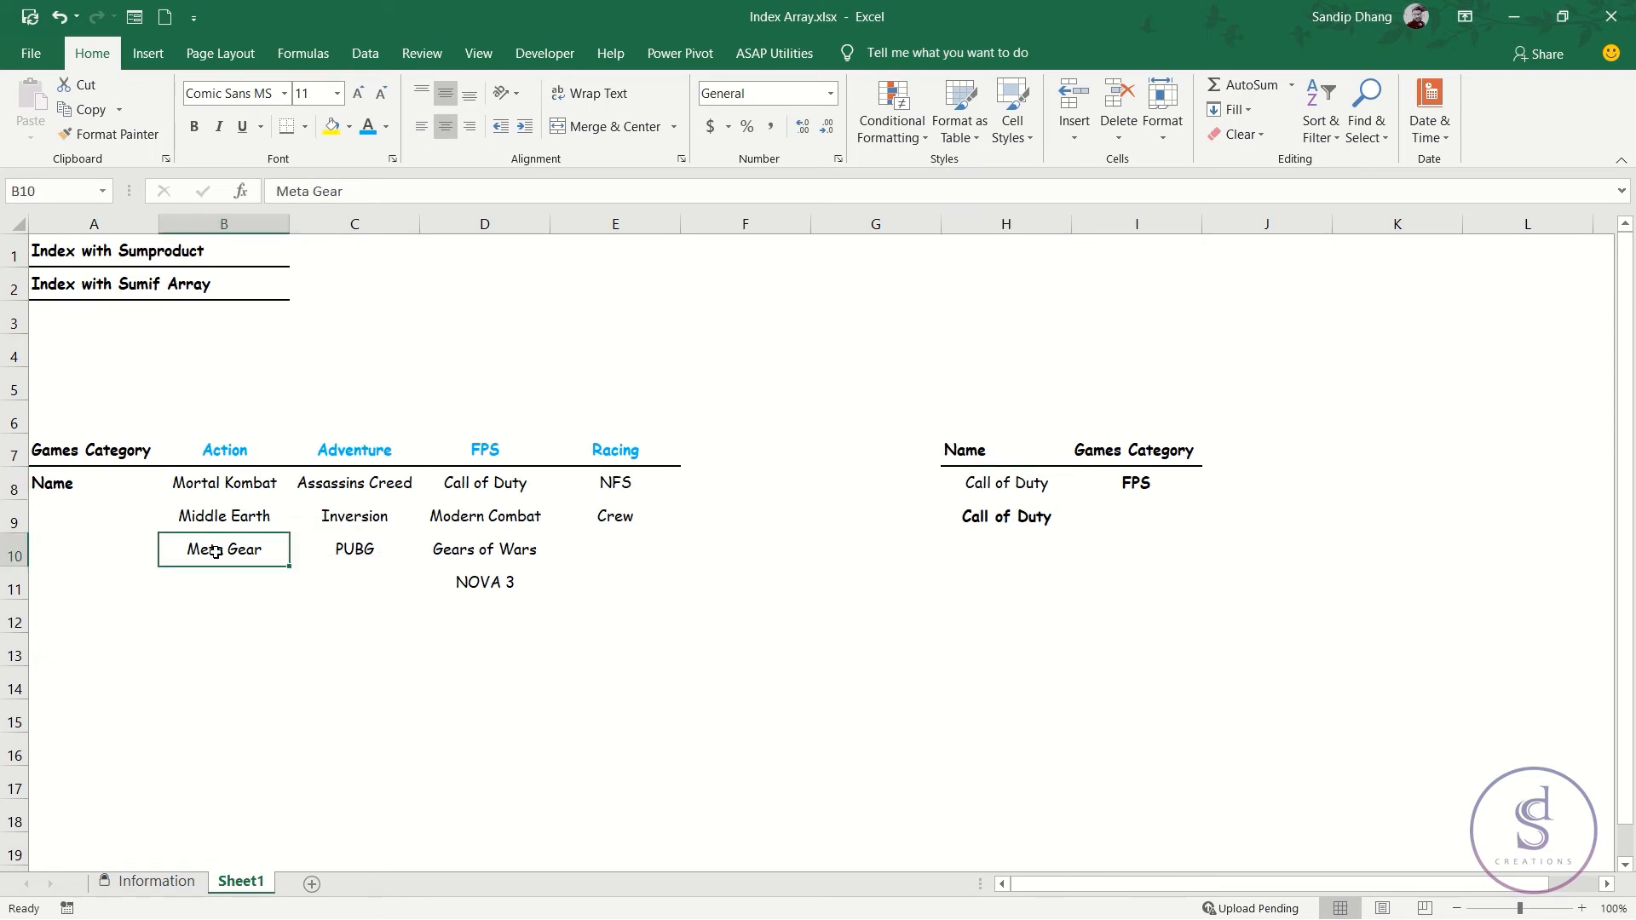
pyautogui.hotkey('ctrl', 'c')
pyautogui.click(978, 492)
pyautogui.press('Return')
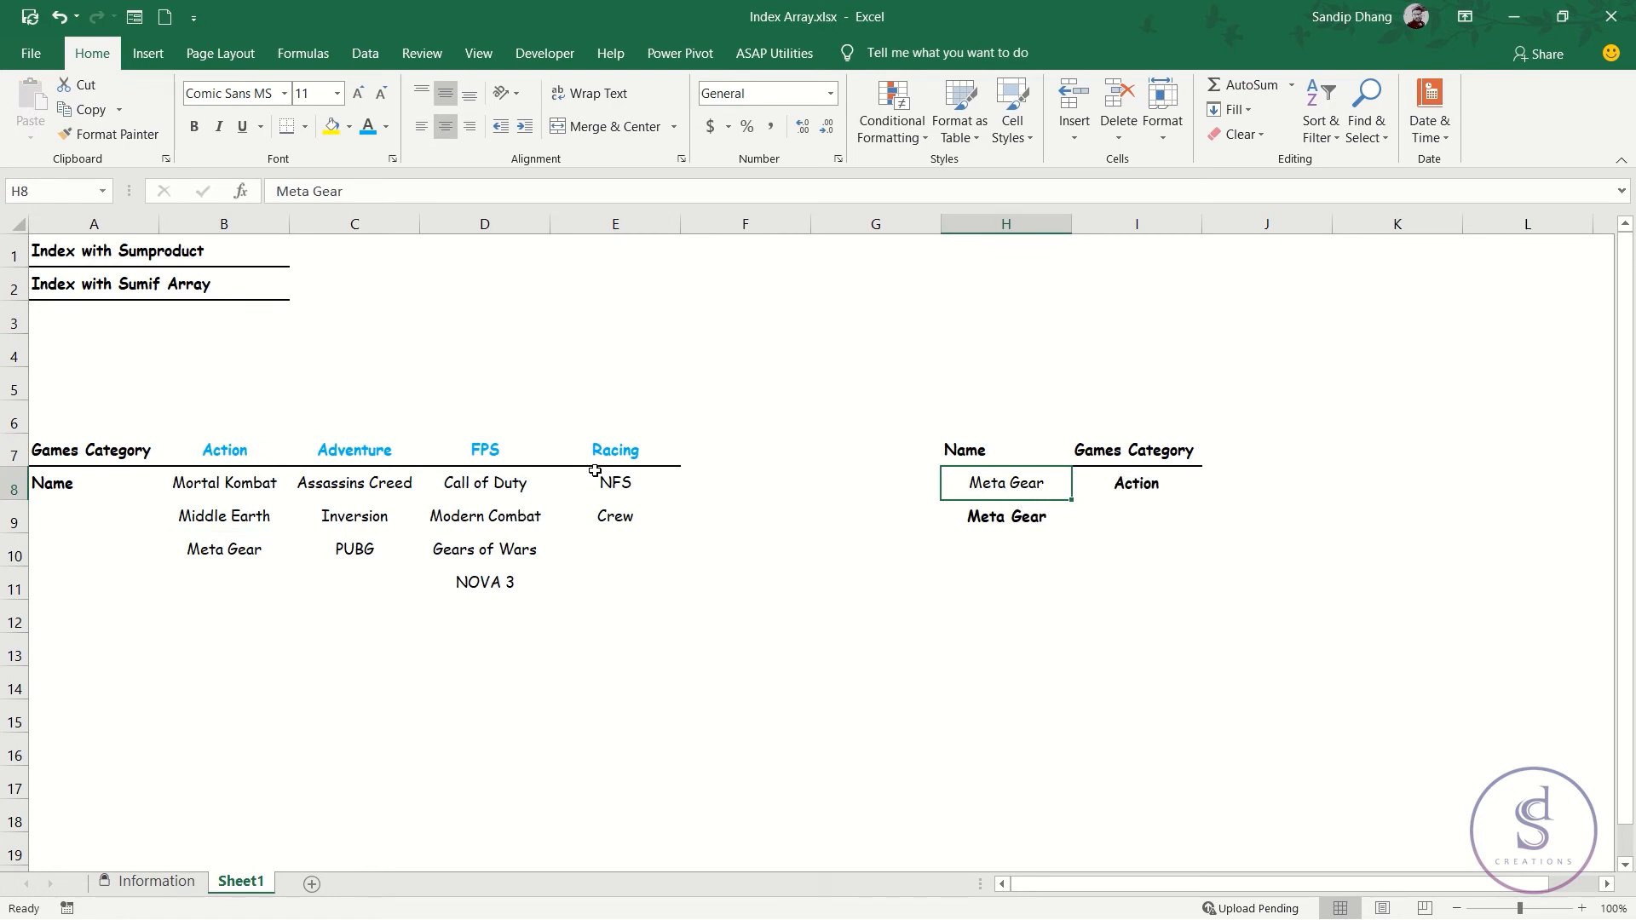
# Copy the game name NOVA 3 from D11 into H8 as the lookup name.
pyautogui.click(496, 585)
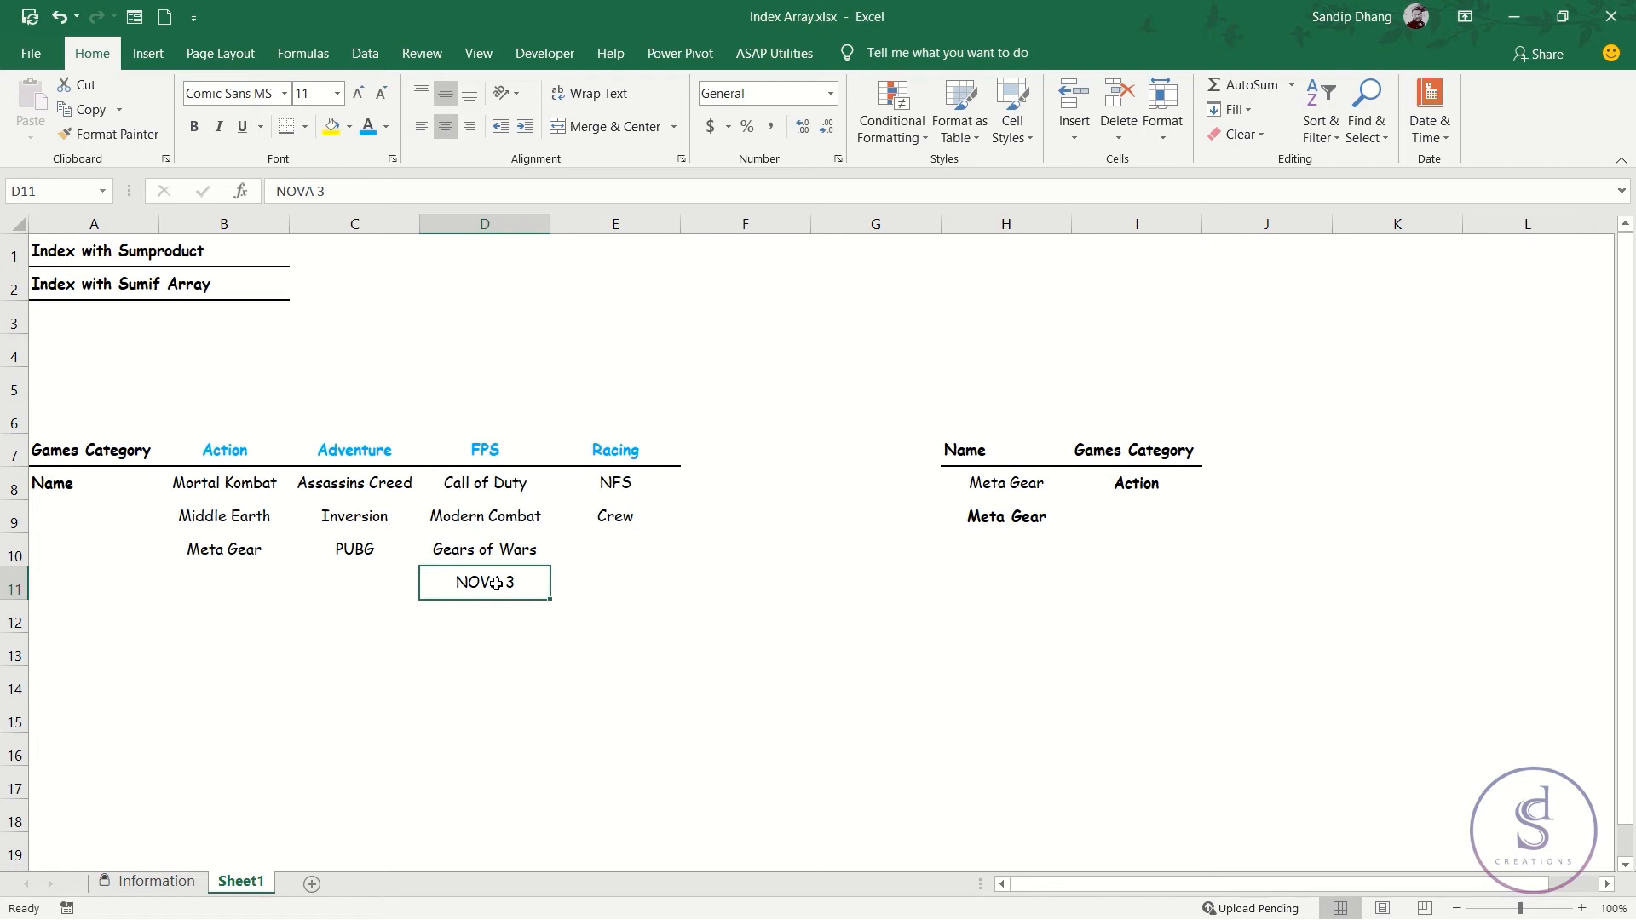
pyautogui.hotkey('ctrl', 'c')
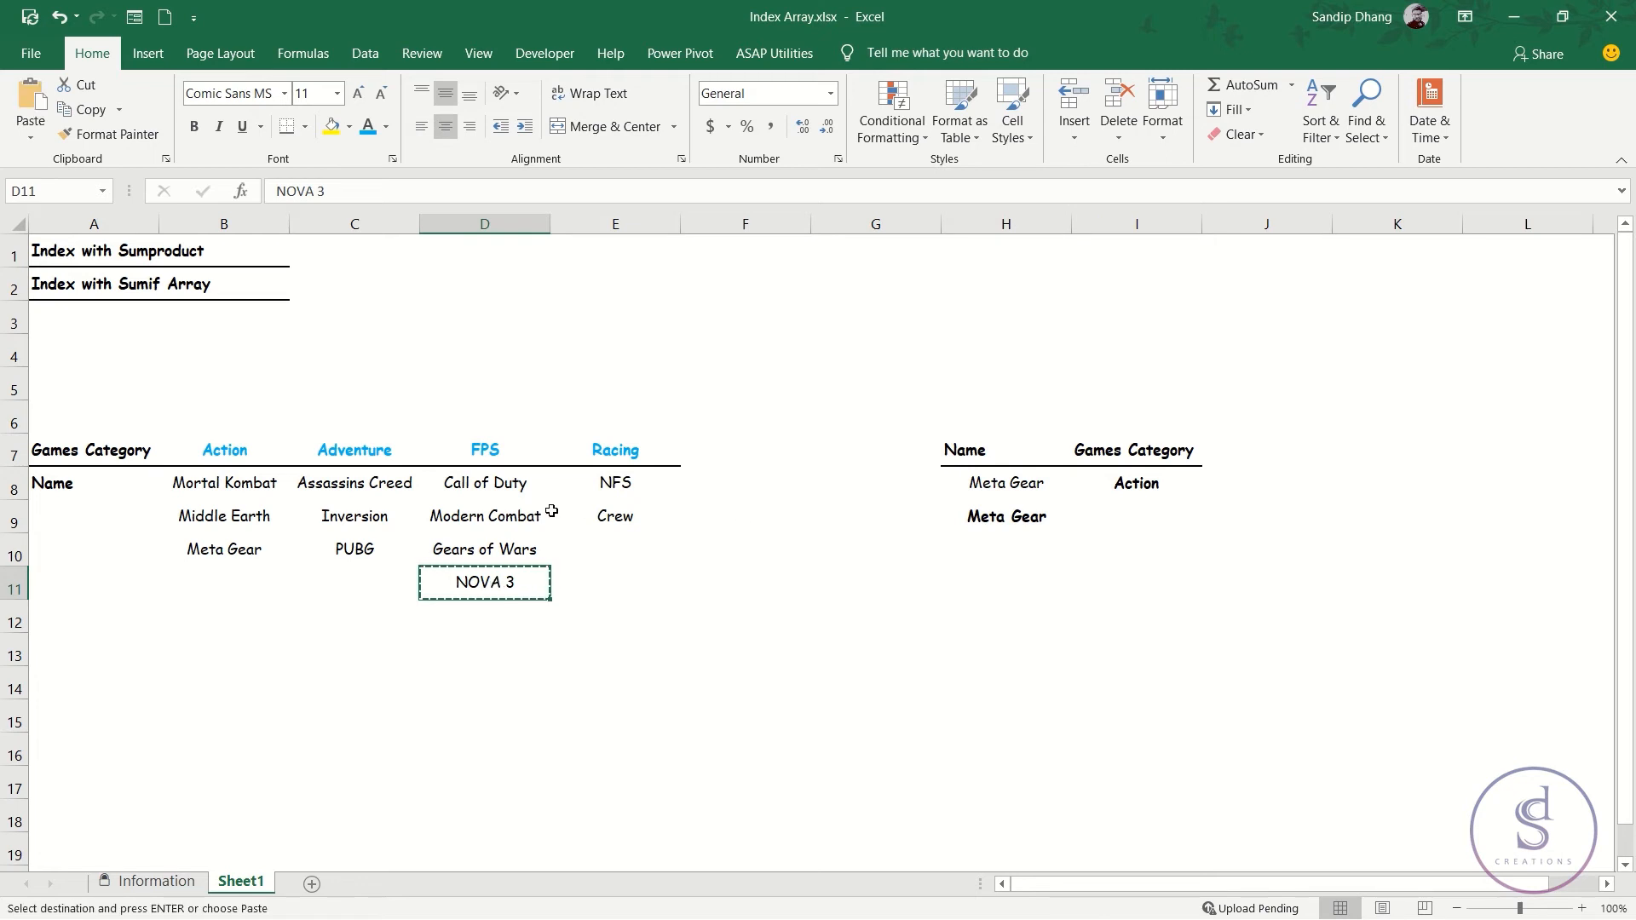
pyautogui.click(1001, 486)
pyautogui.press('Return')
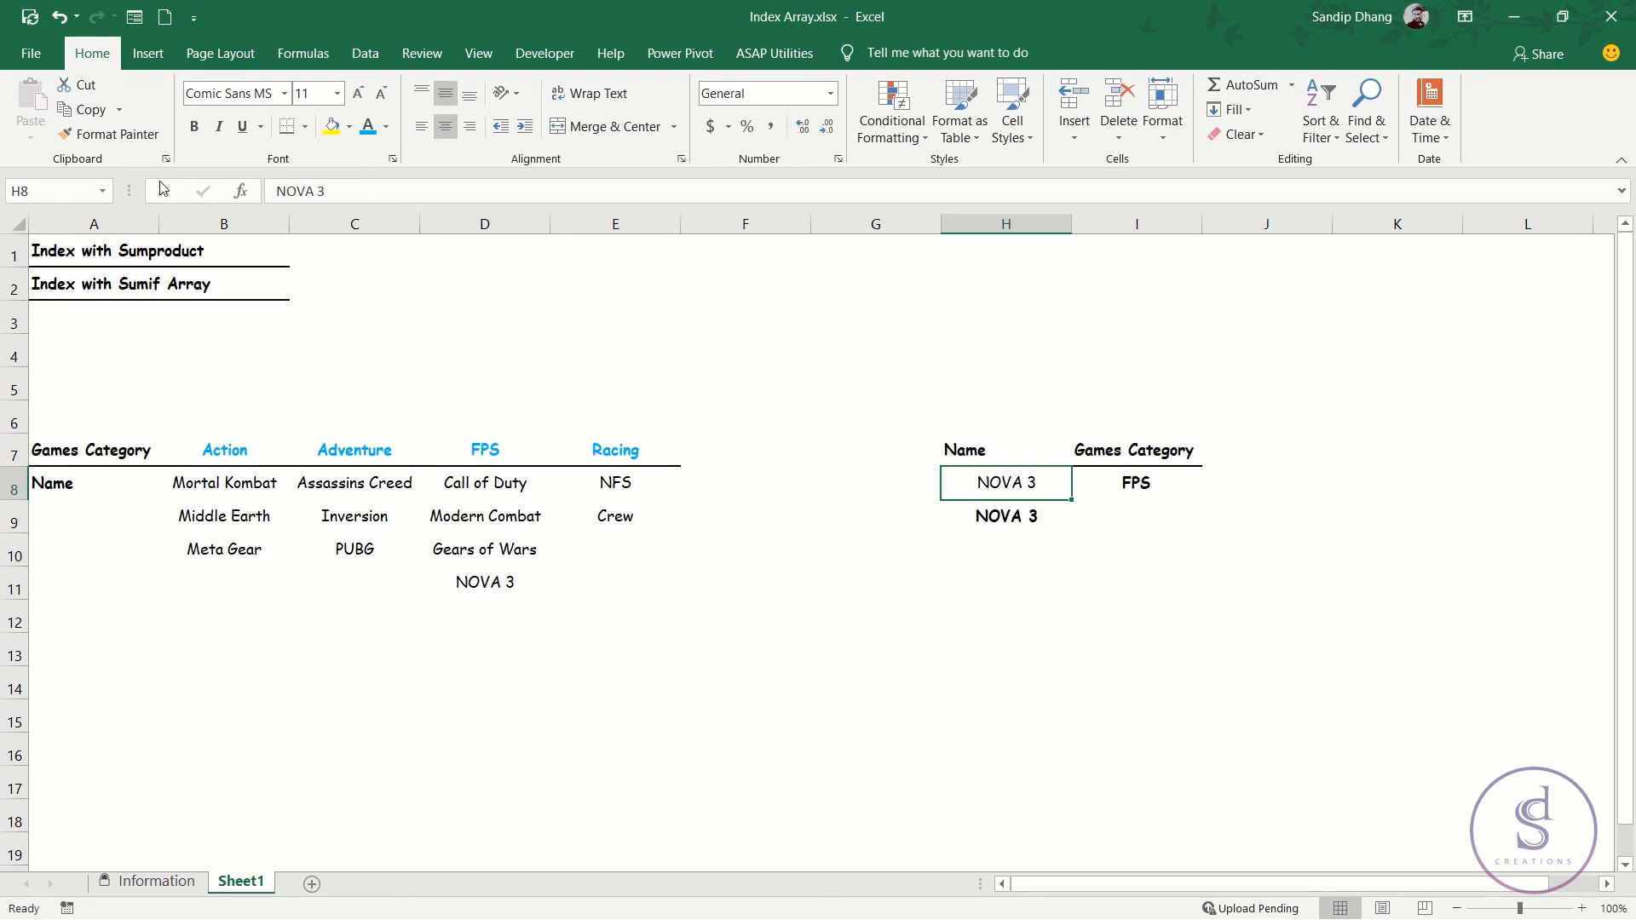
# Copy the full INDEX with SUMPRODUCT formula text from I8 and leave that cell unchanged.
pyautogui.moveTo(51, 247); pyautogui.dragTo(259, 249)
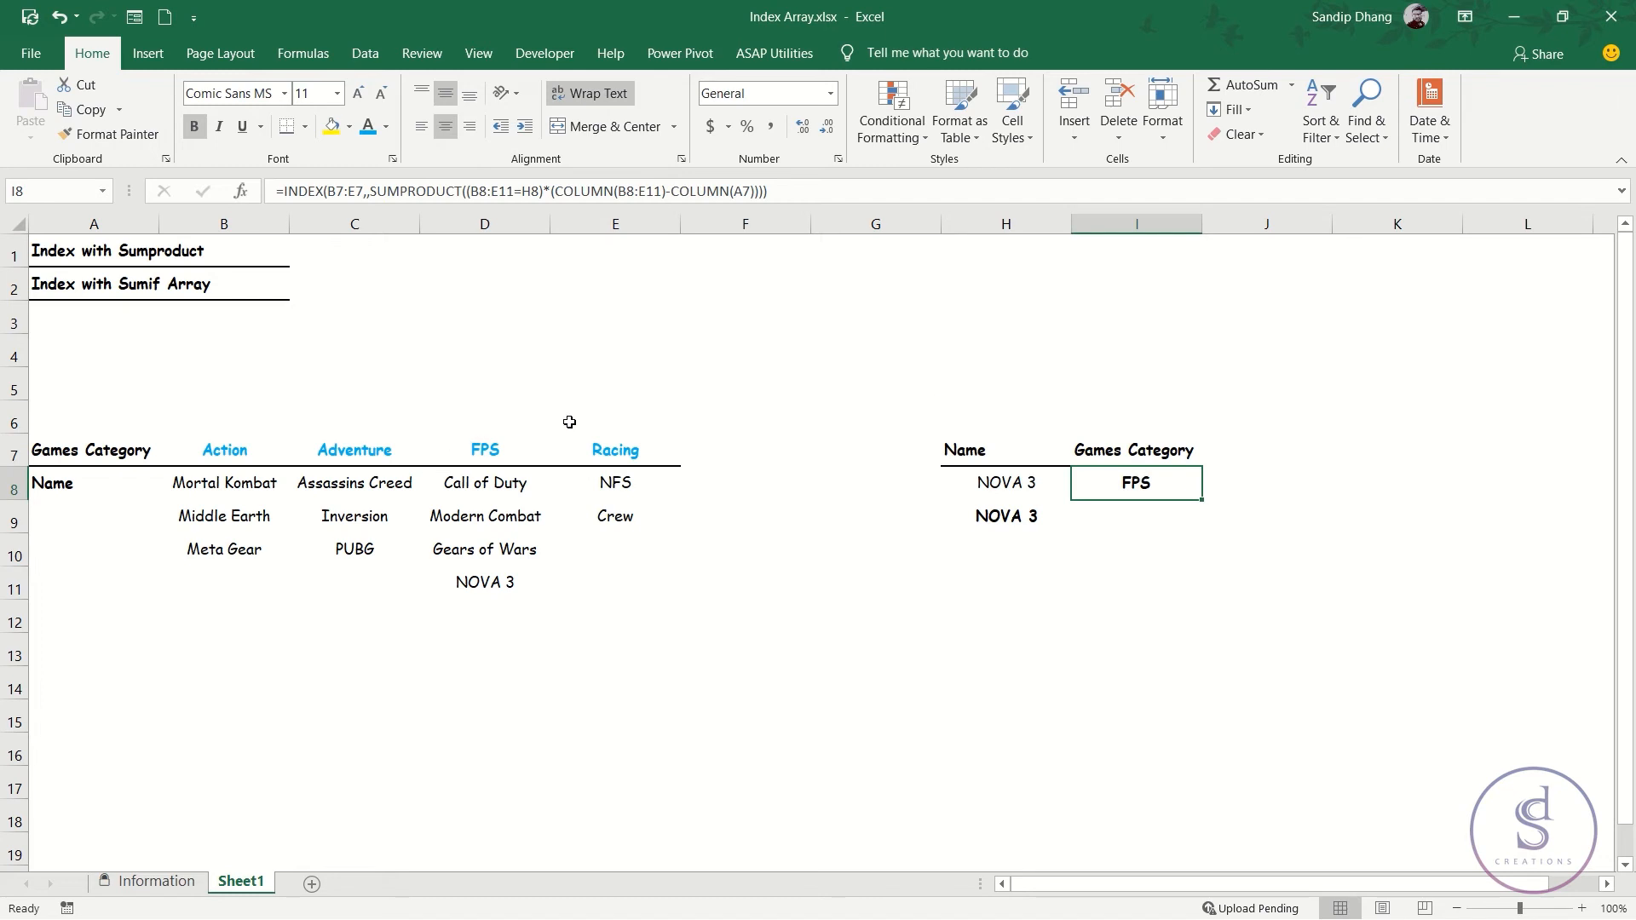
pyautogui.click(1138, 514)
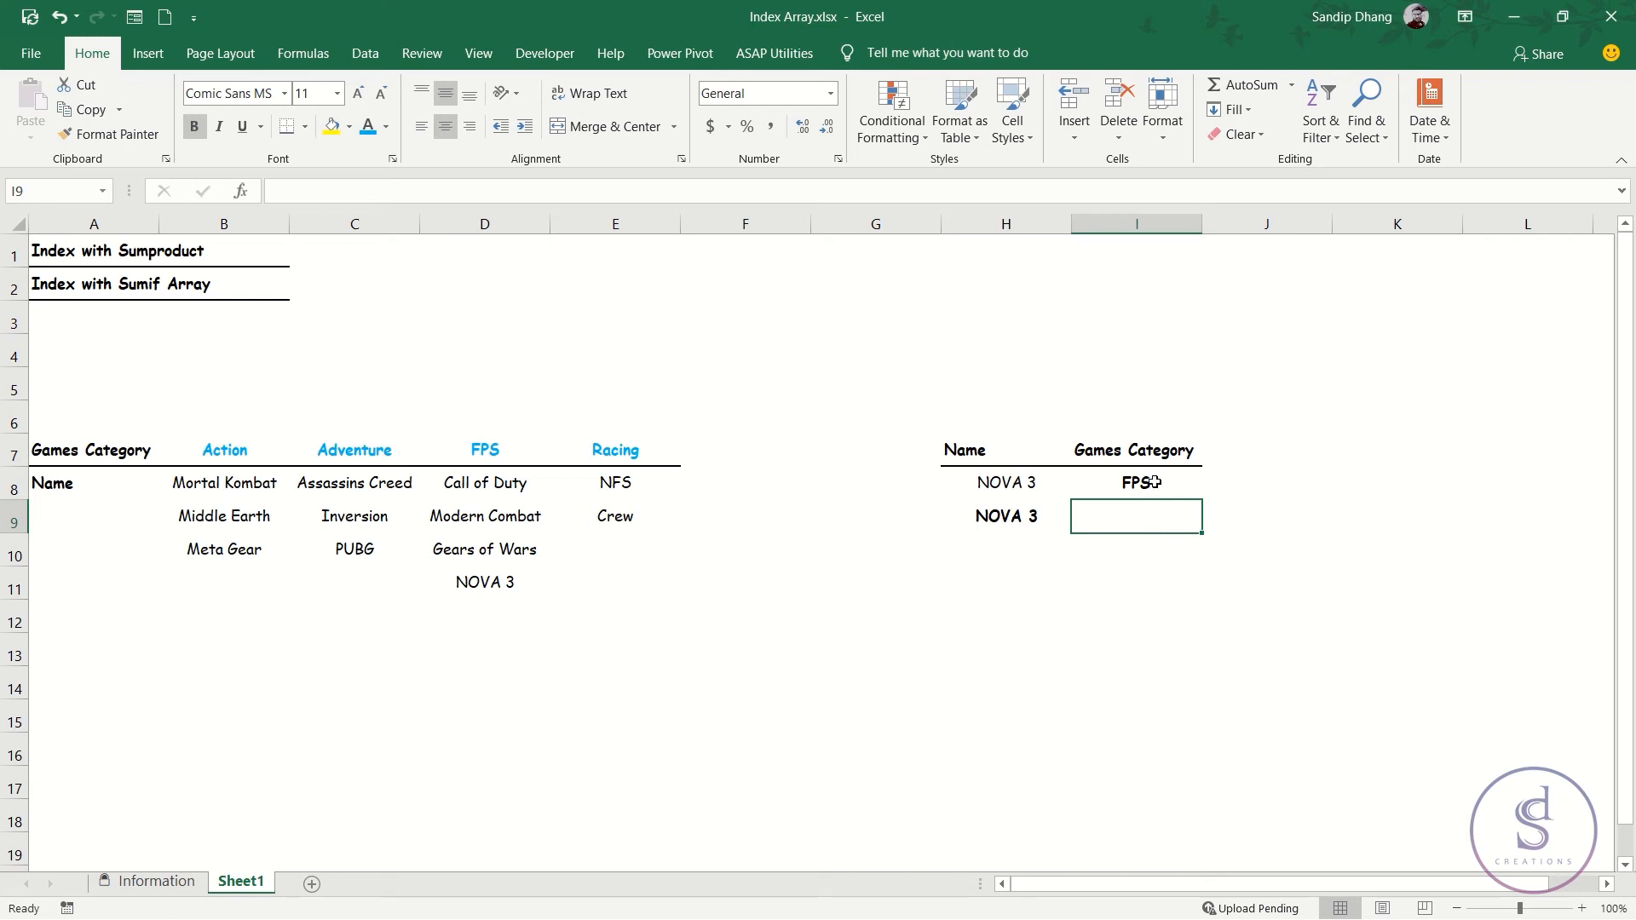
pyautogui.click(1142, 482)
pyautogui.moveTo(791, 201); pyautogui.dragTo(276, 193)
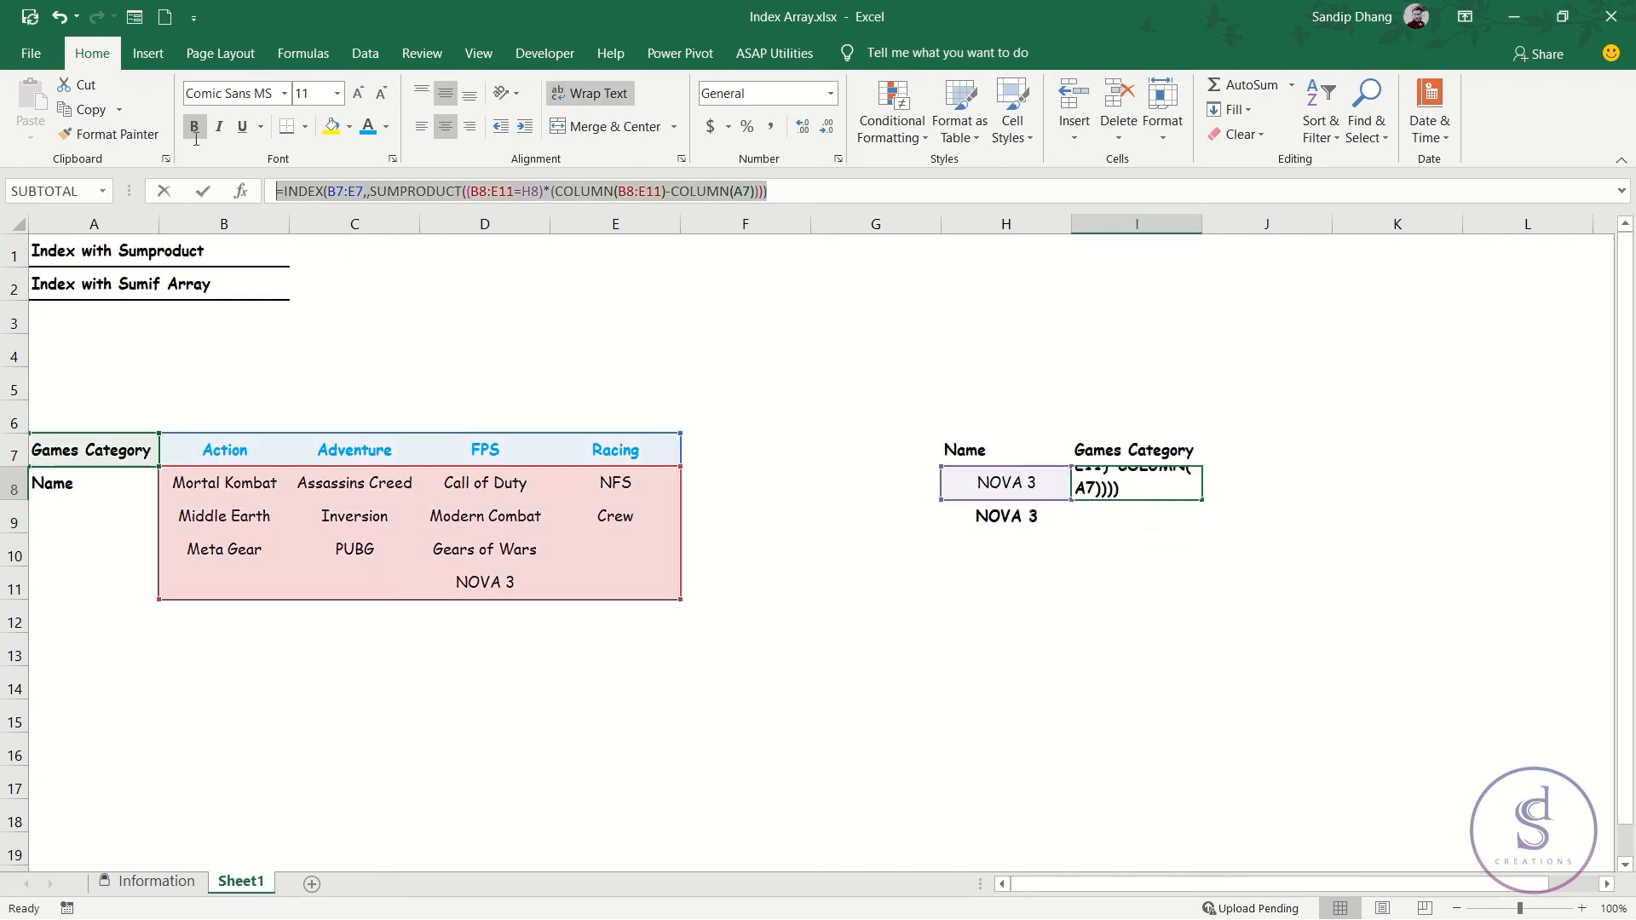
pyautogui.hotkey('ctrl', 'c')
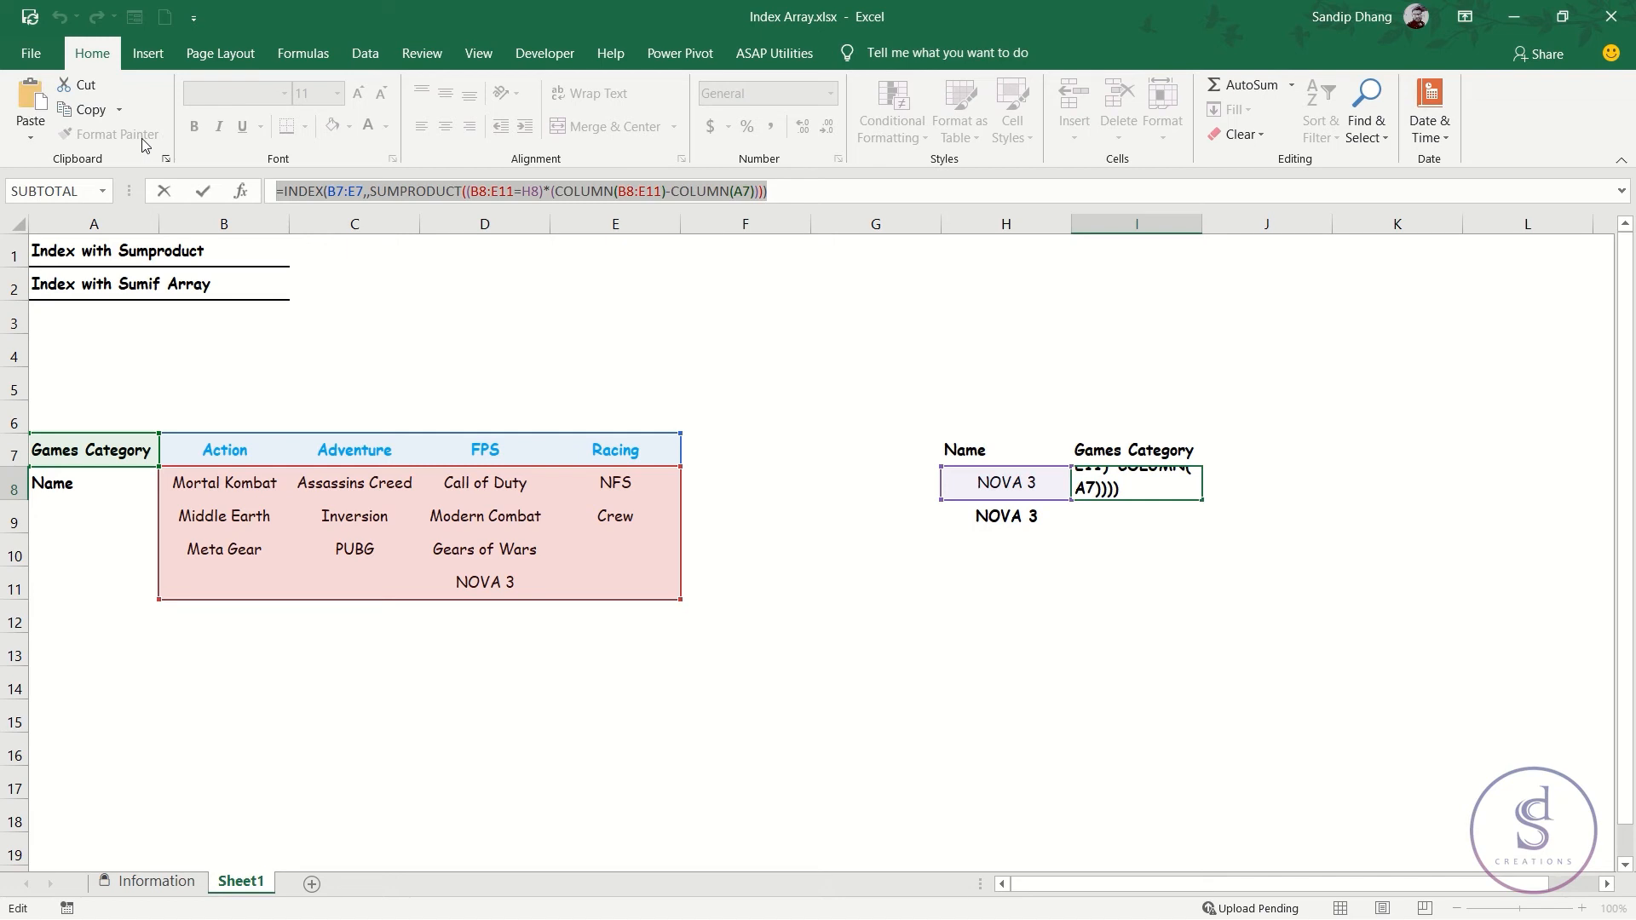
pyautogui.press('Escape')
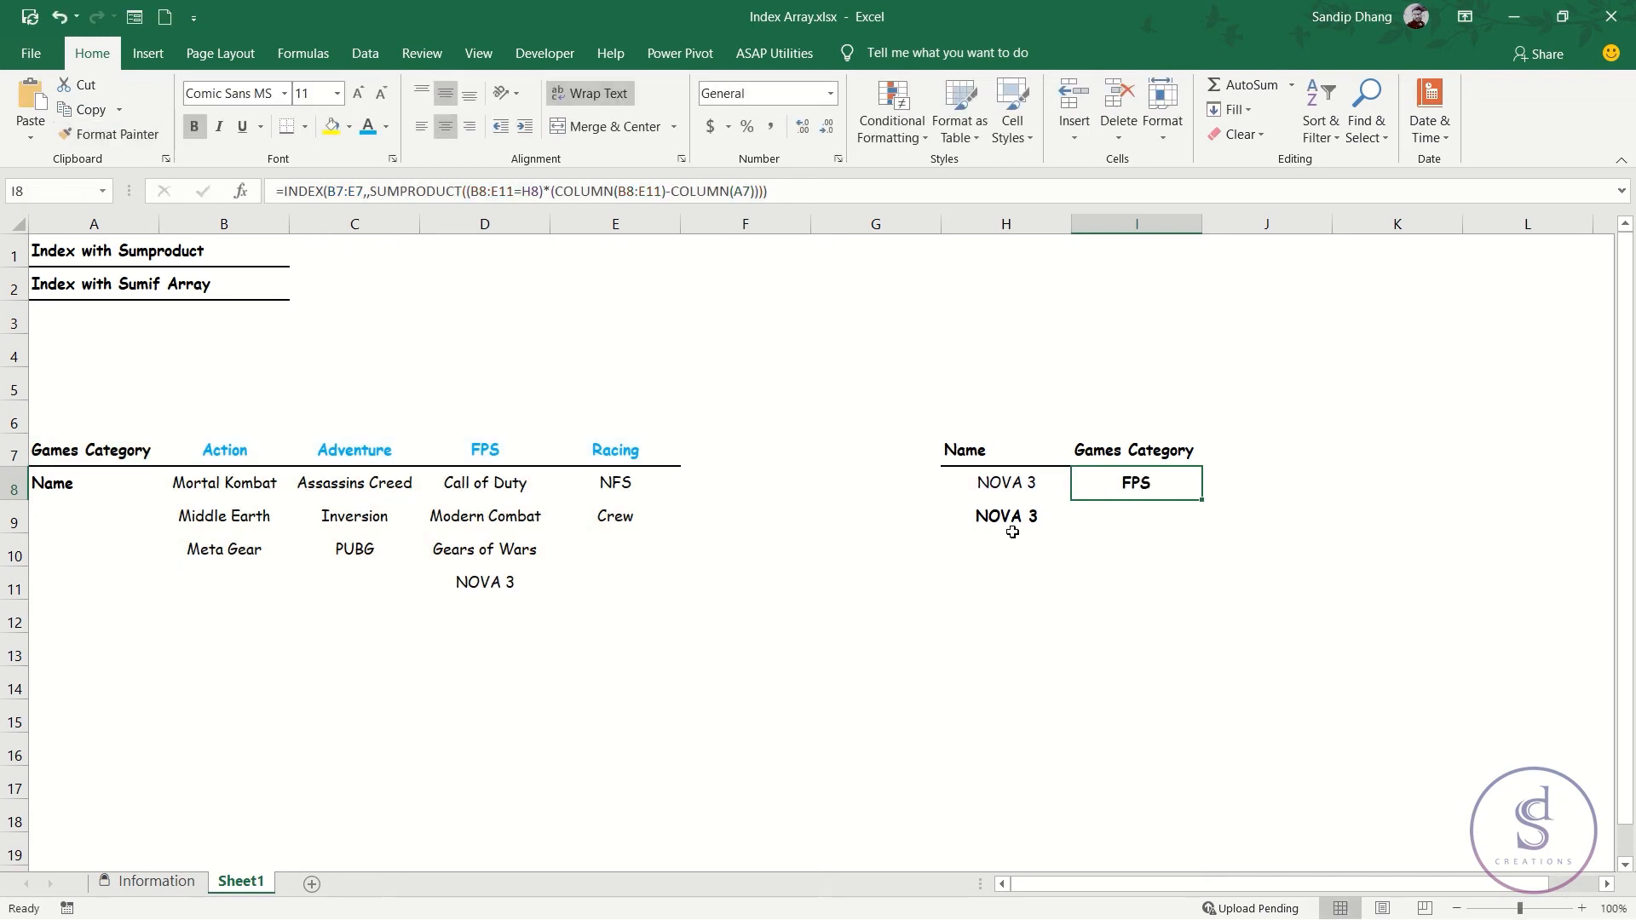
pyautogui.doubleClick(1158, 514)
pyautogui.hotkey('ctrl', 'v')
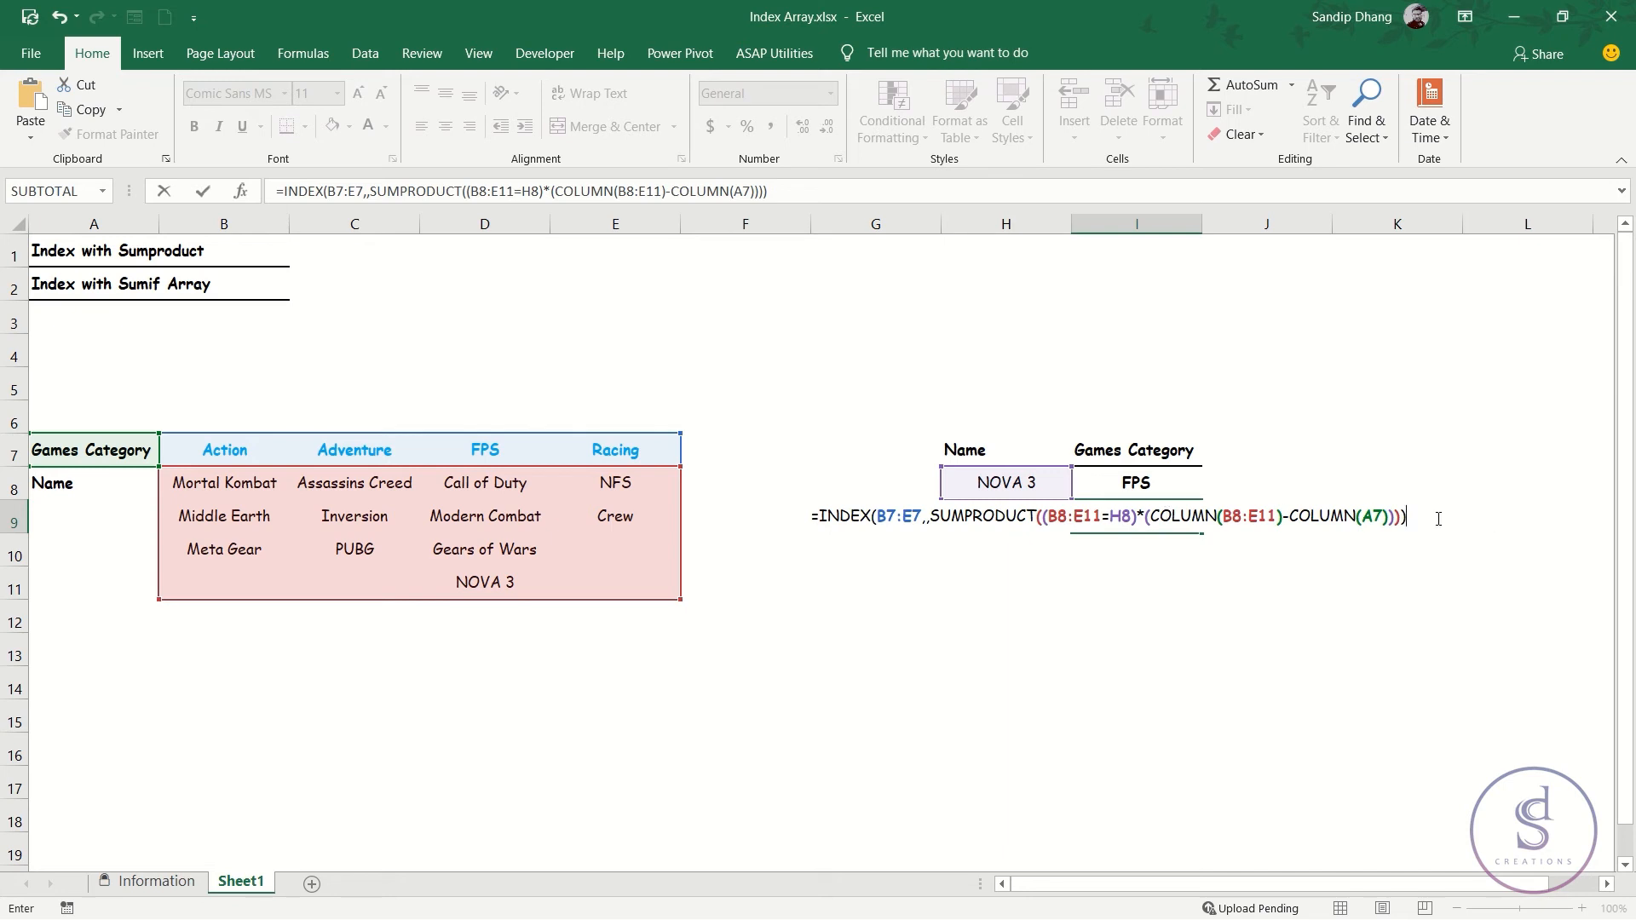
pyautogui.press('Escape')
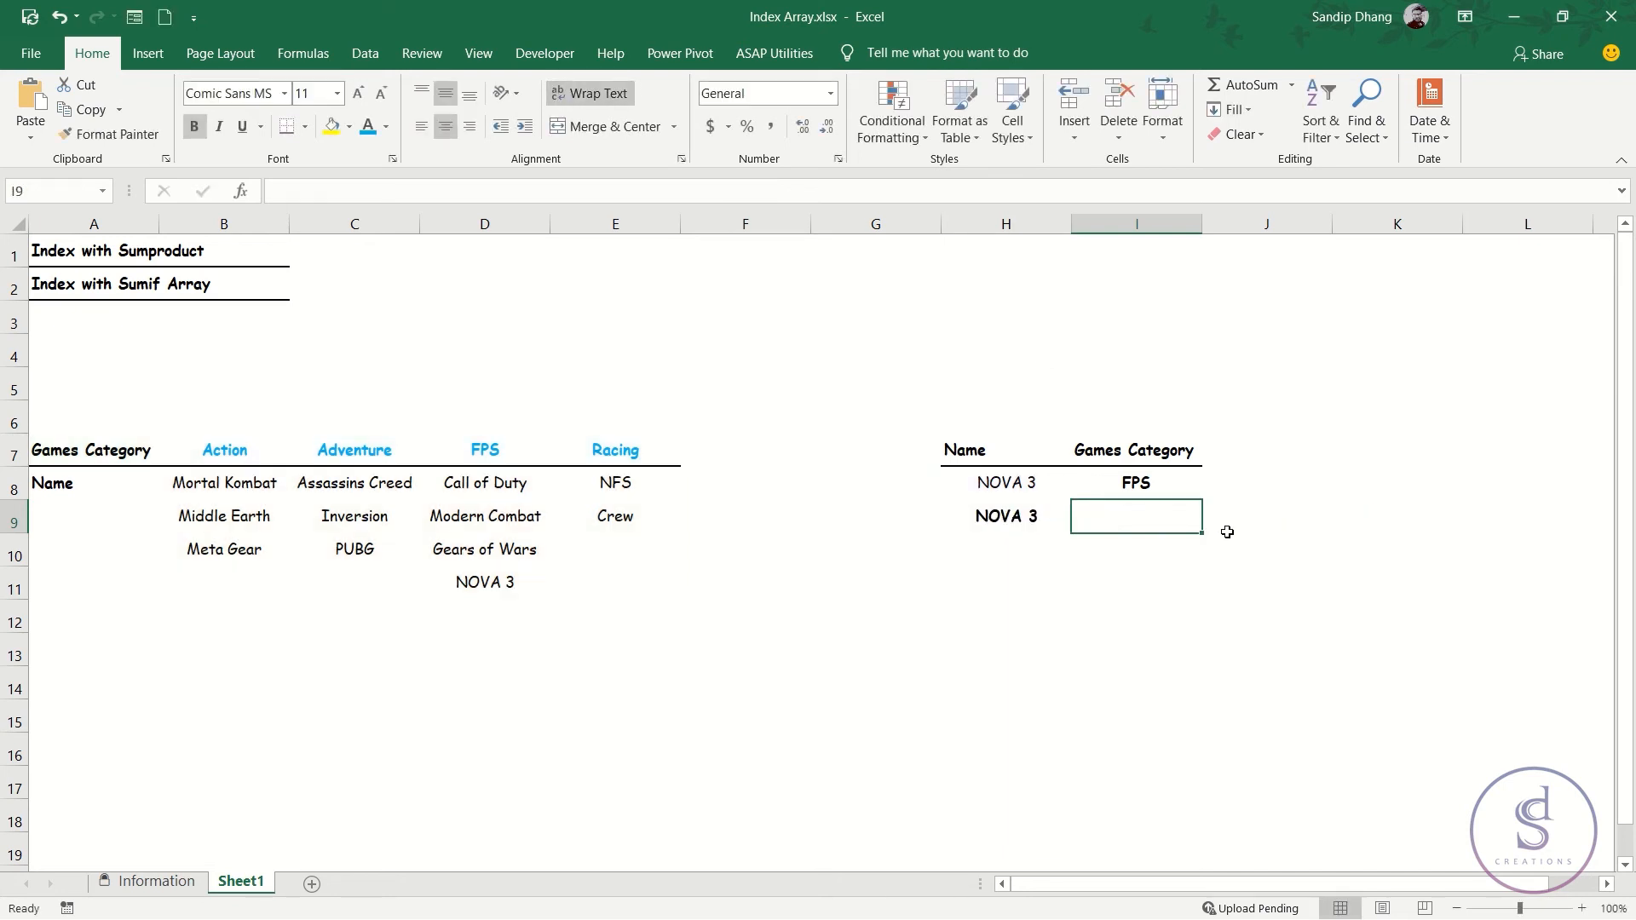
# Paste the copied formula into I9 and delete its SUMPRODUCT part, keeping only =INDEX(B7:E7,,.
pyautogui.press('F2')
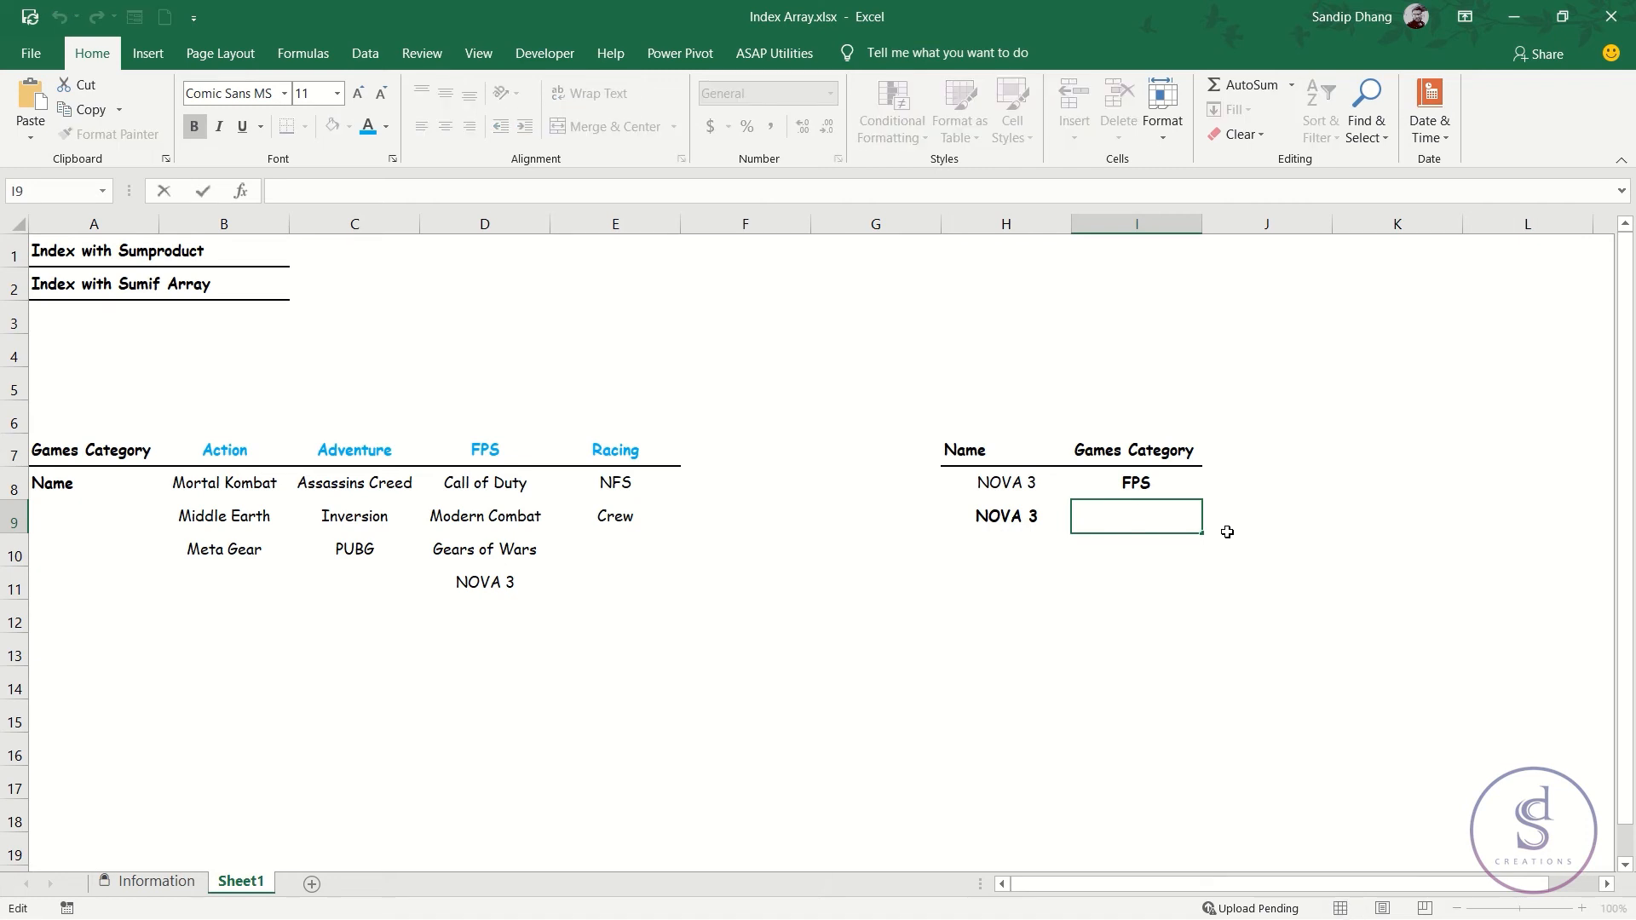
pyautogui.hotkey('ctrl', 'v')
pyautogui.moveTo(1129, 611); pyautogui.dragTo(1064, 524)
pyautogui.press('Delete')
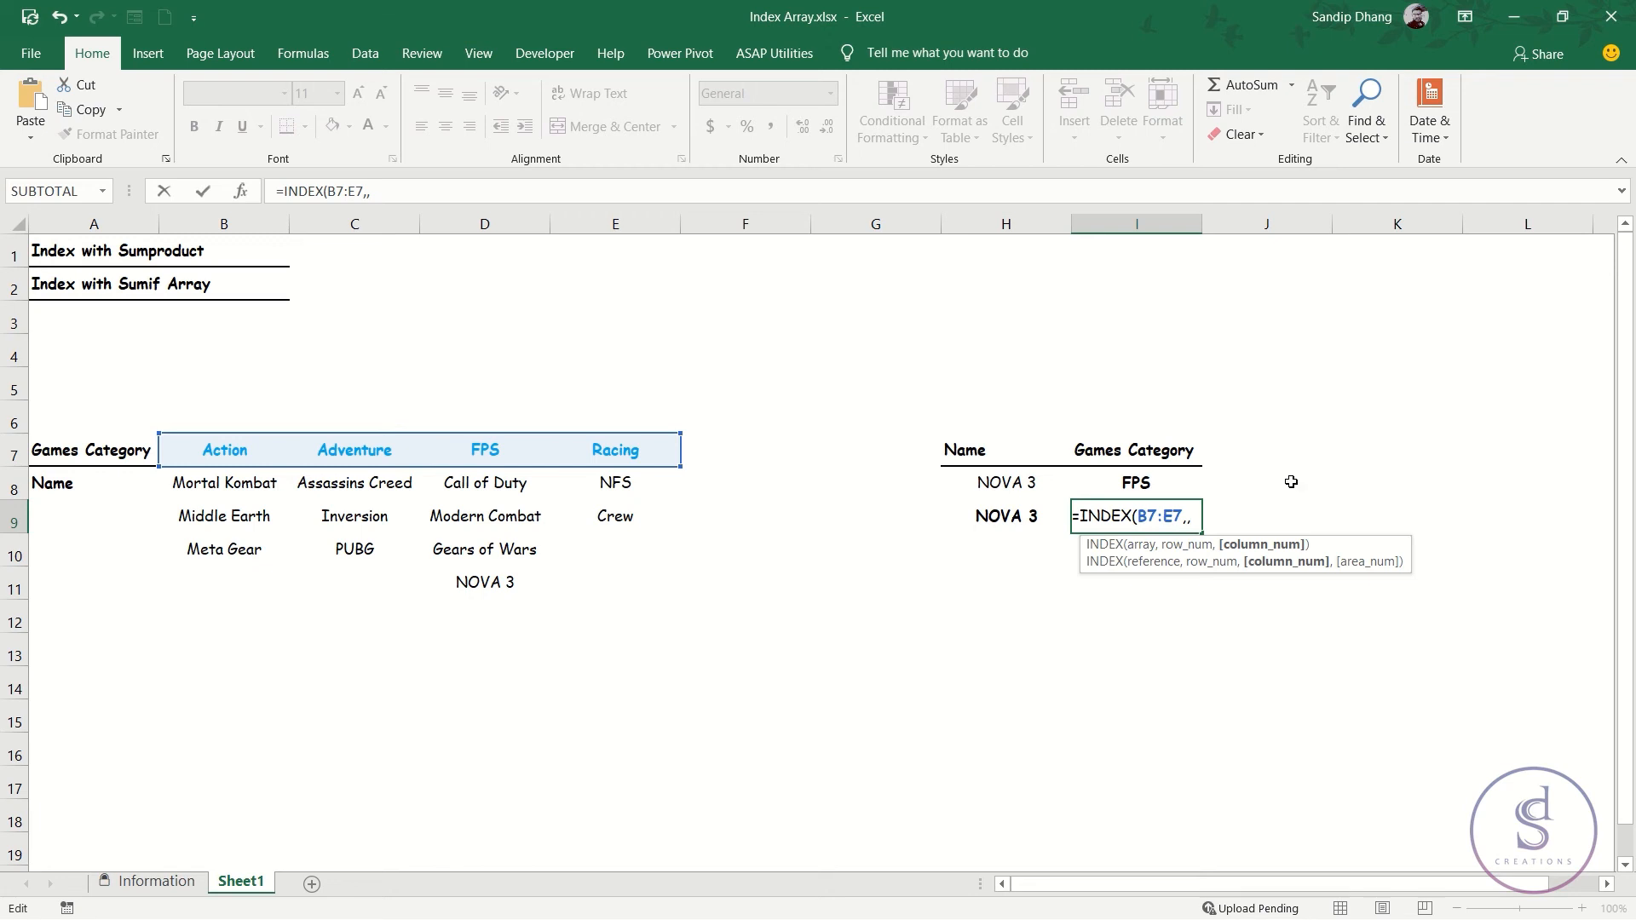
# Start the column number argument of INDEX in I9 with an IF function nested inside SUM.
pyautogui.write('sum')
pyautogui.press('Tab')
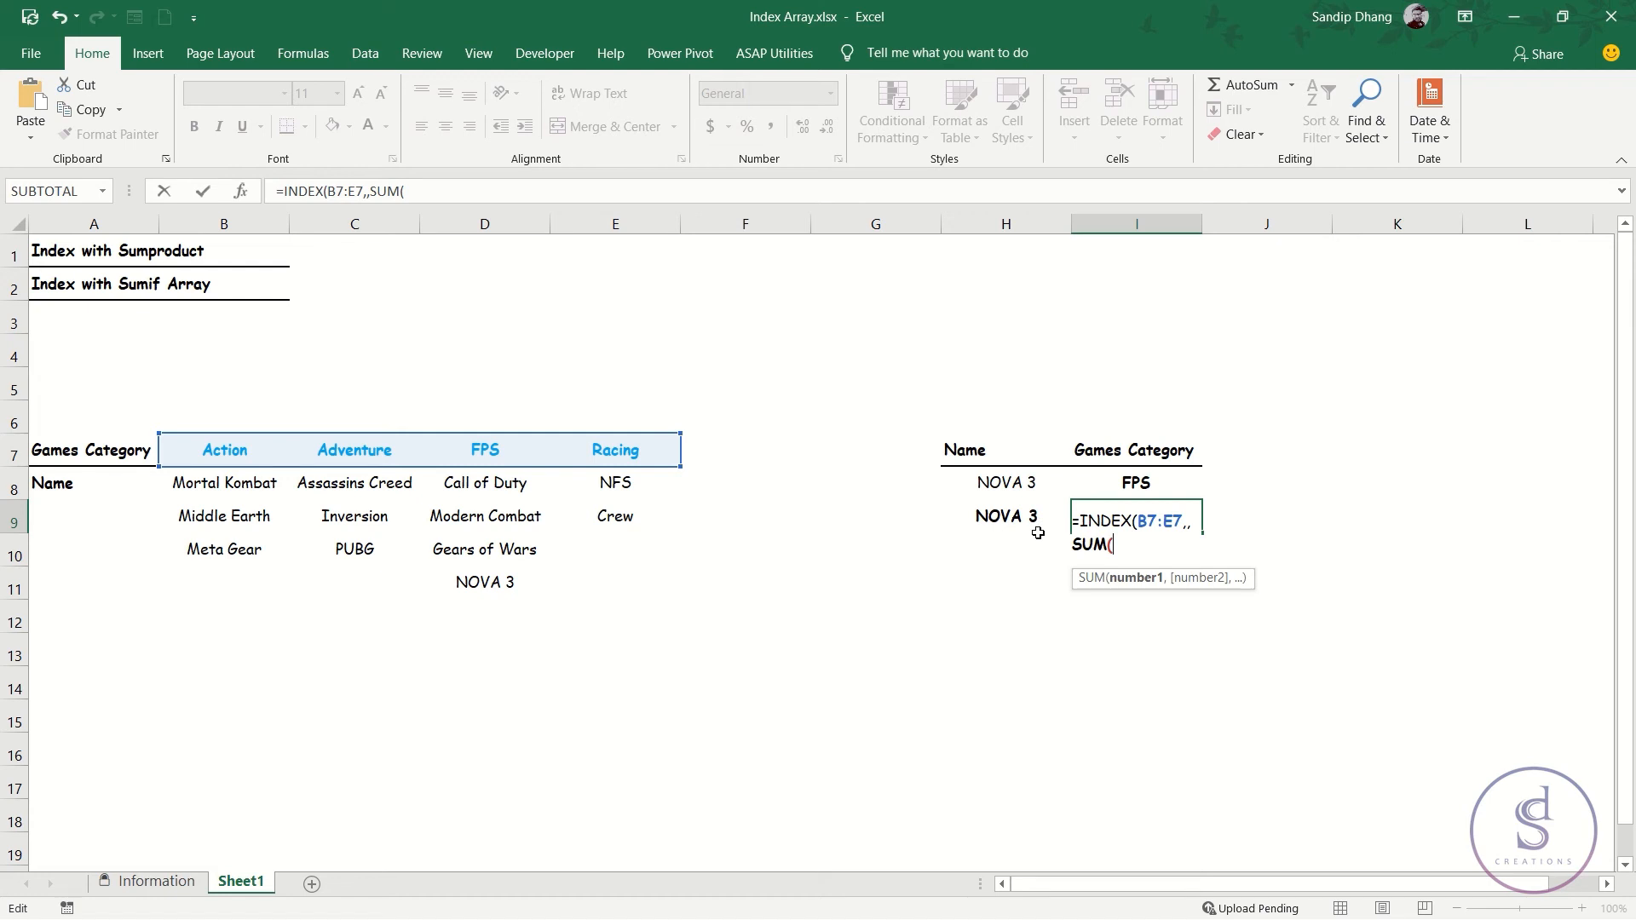
pyautogui.write('if')
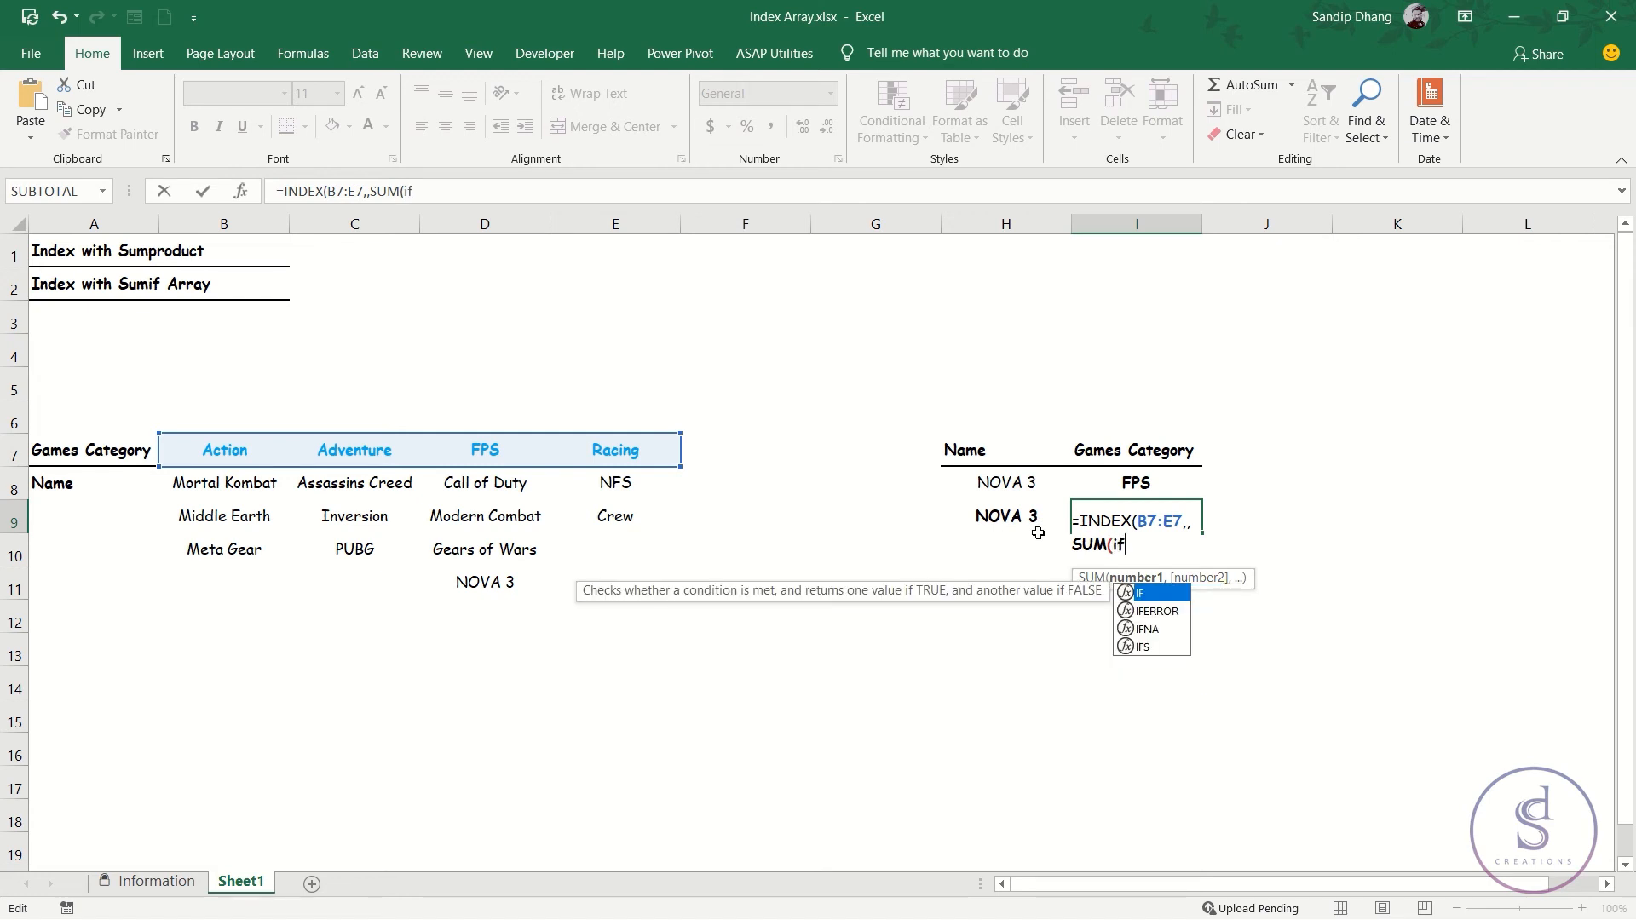
pyautogui.press('Tab')
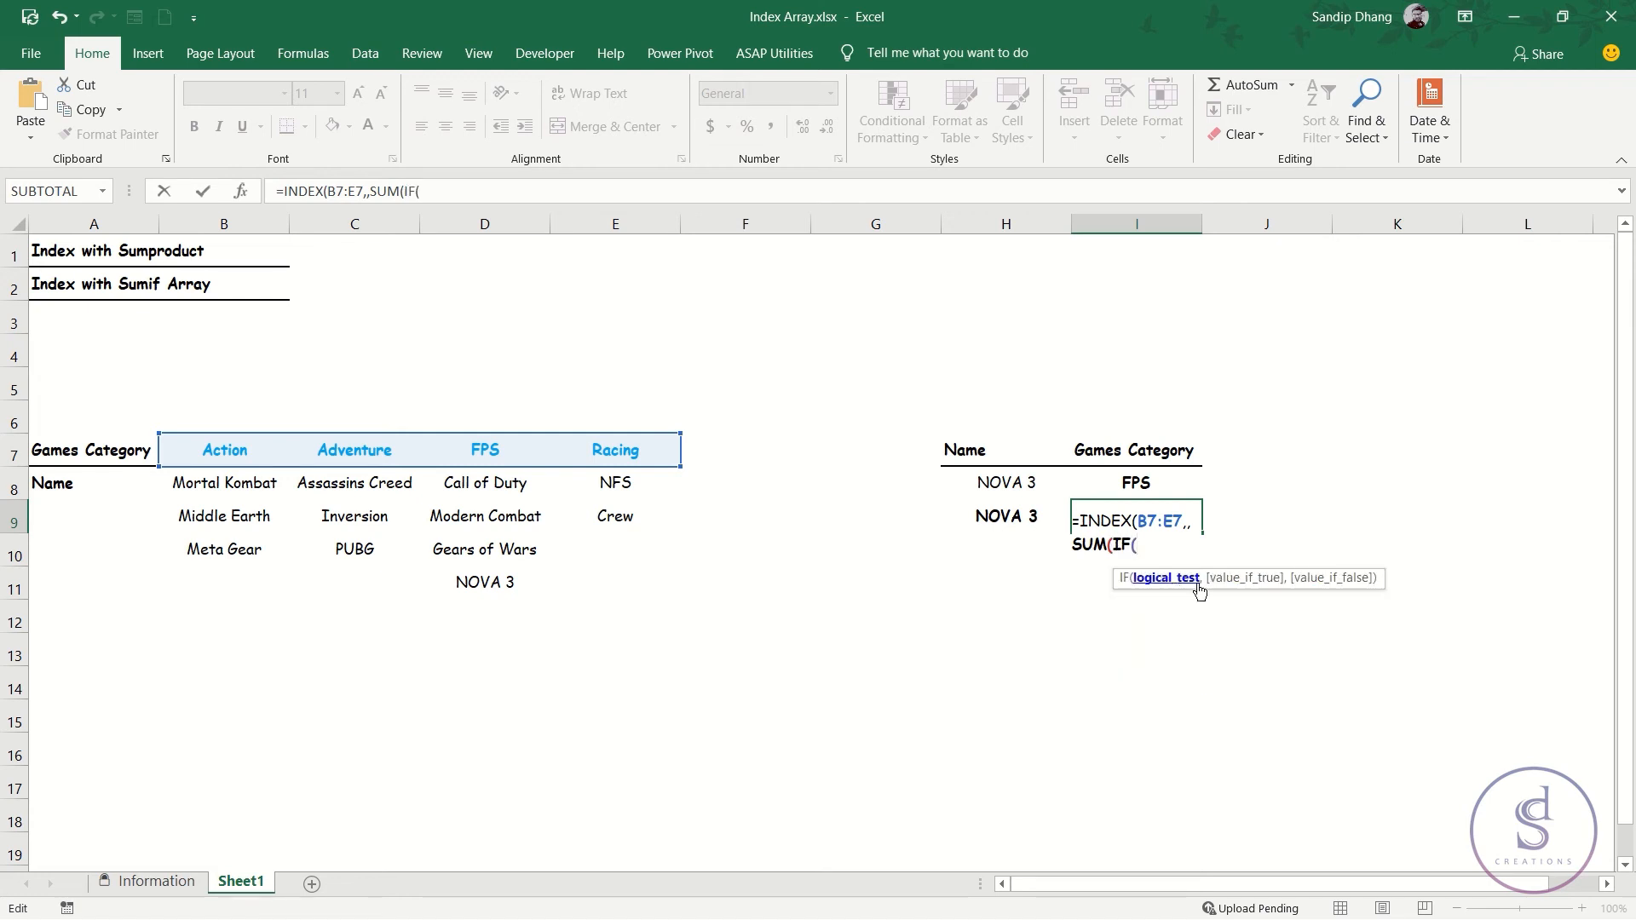
# Enter B8:E11=H9 as the logical test of the IF function in I9.
pyautogui.moveTo(226, 493)
pyautogui.mouseDown()
pyautogui.moveTo(361, 512)
pyautogui.moveTo(613, 602)
pyautogui.moveTo(629, 568)
pyautogui.mouseUp()
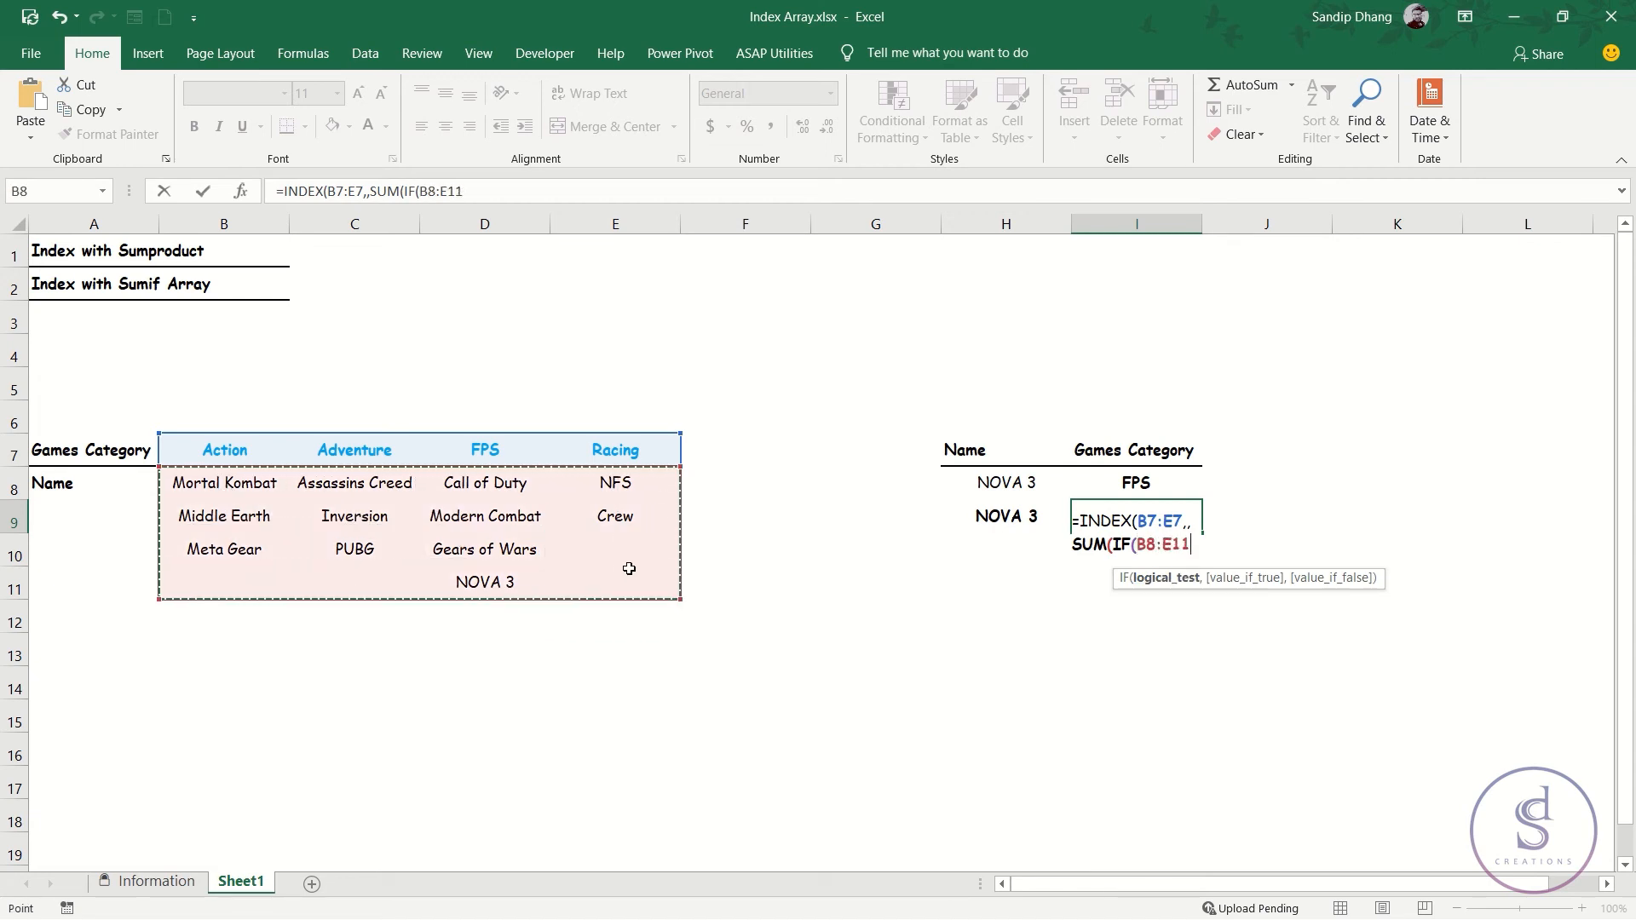
pyautogui.write('=')
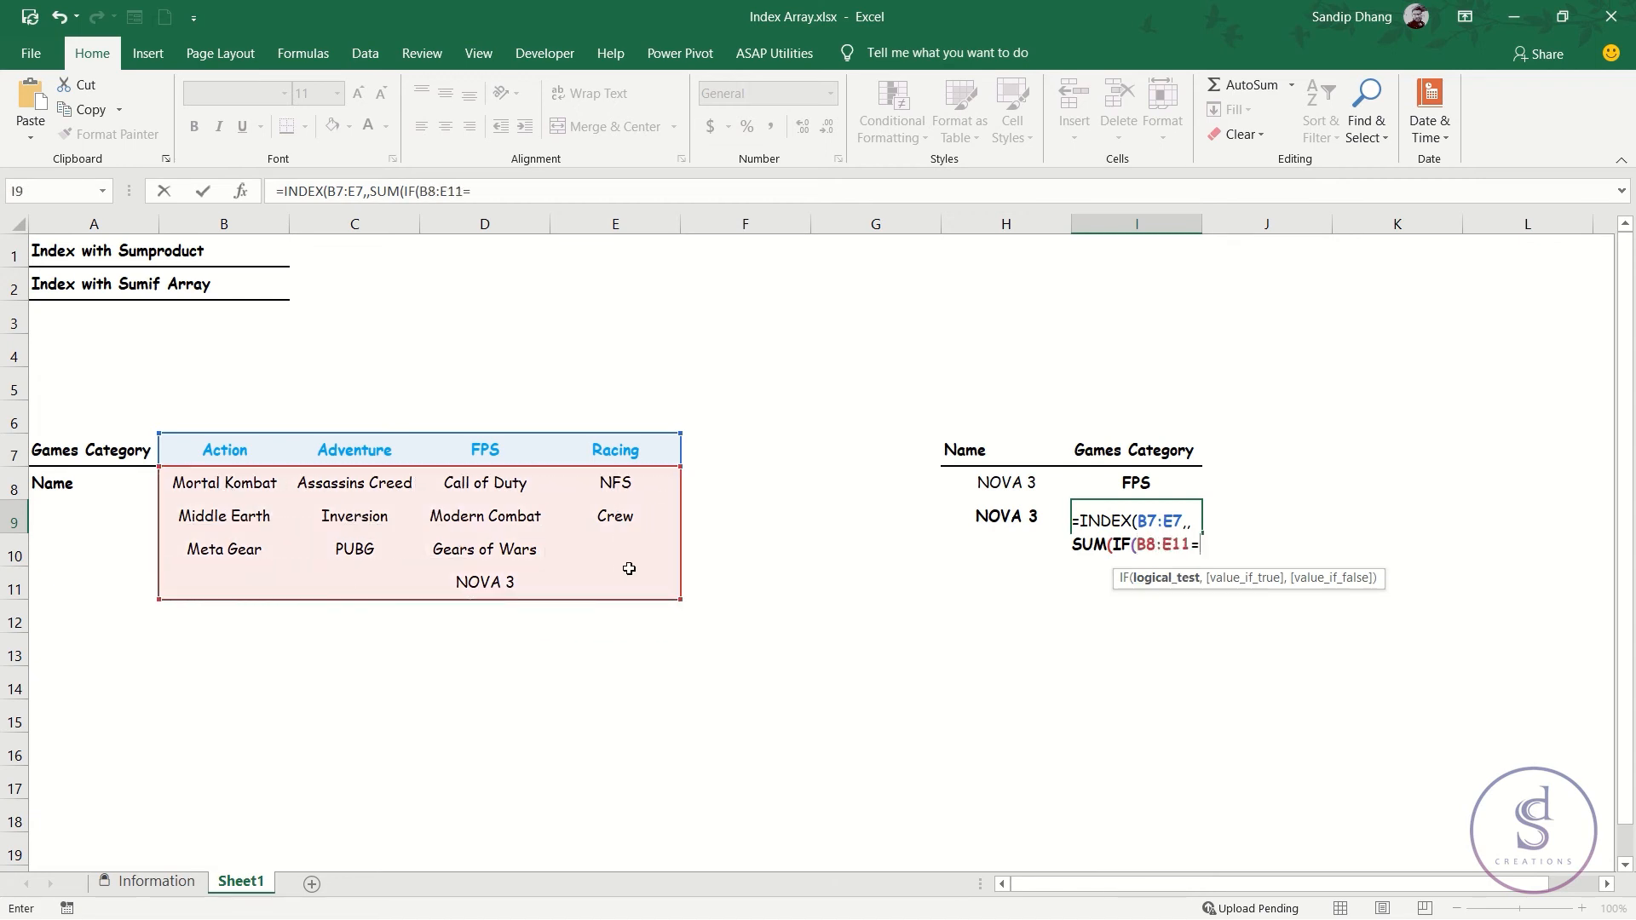
pyautogui.click(1024, 492)
pyautogui.click(1022, 518)
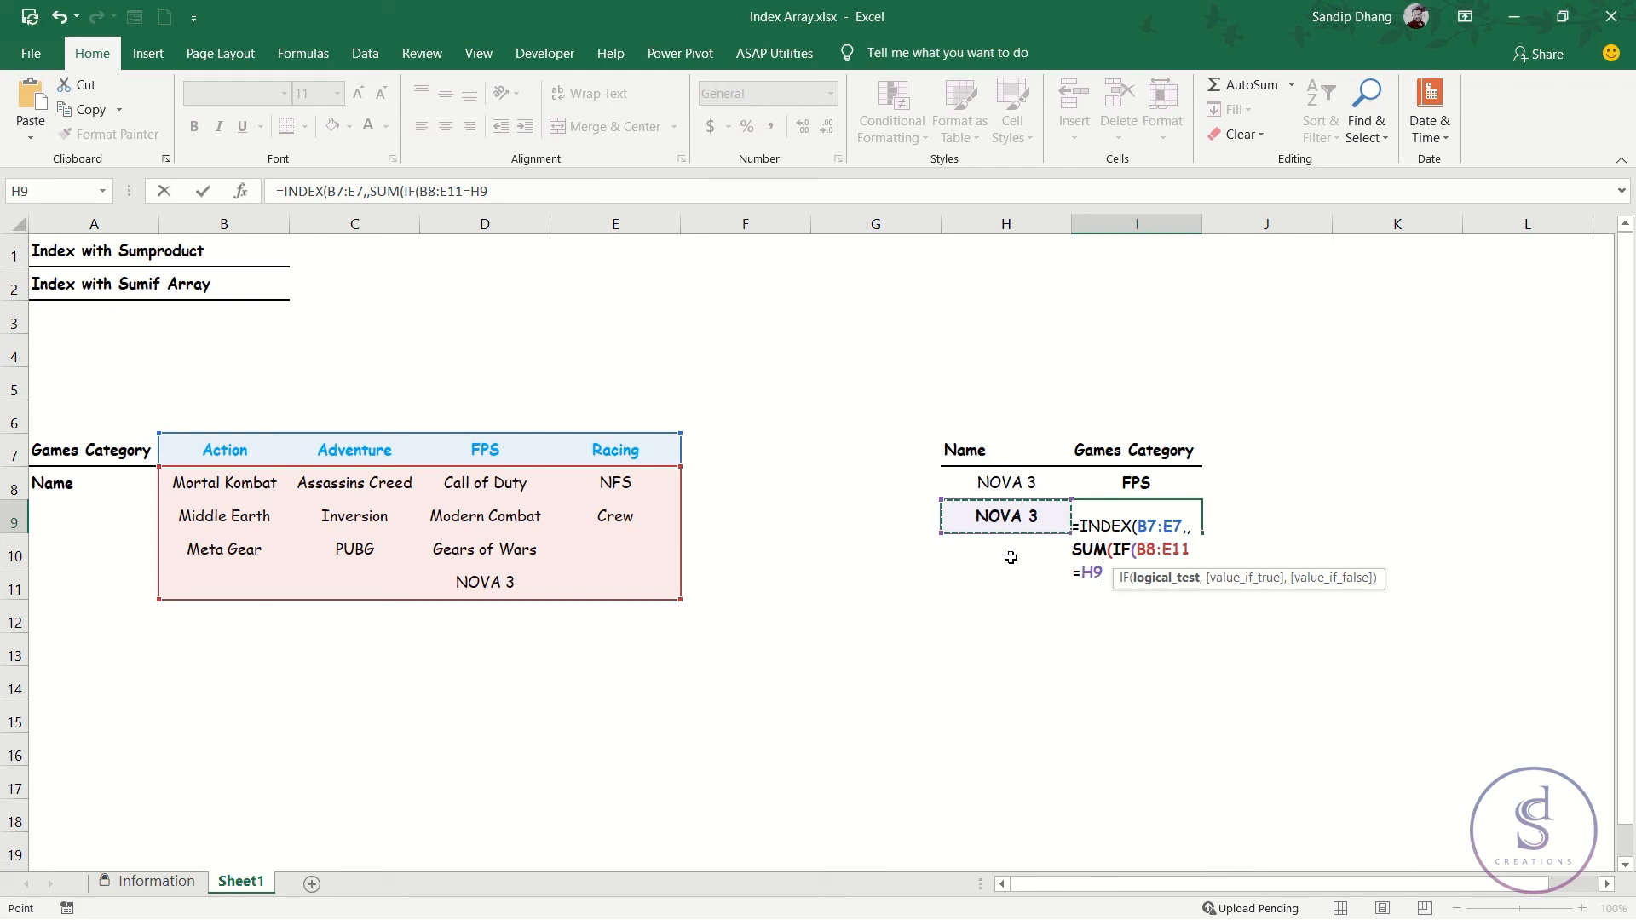
# Give the IF function in I9 COLUMN(B8:E11) as its value if true and 0 as its value if false, and close it.
pyautogui.write(',')
pyautogui.write('colum')
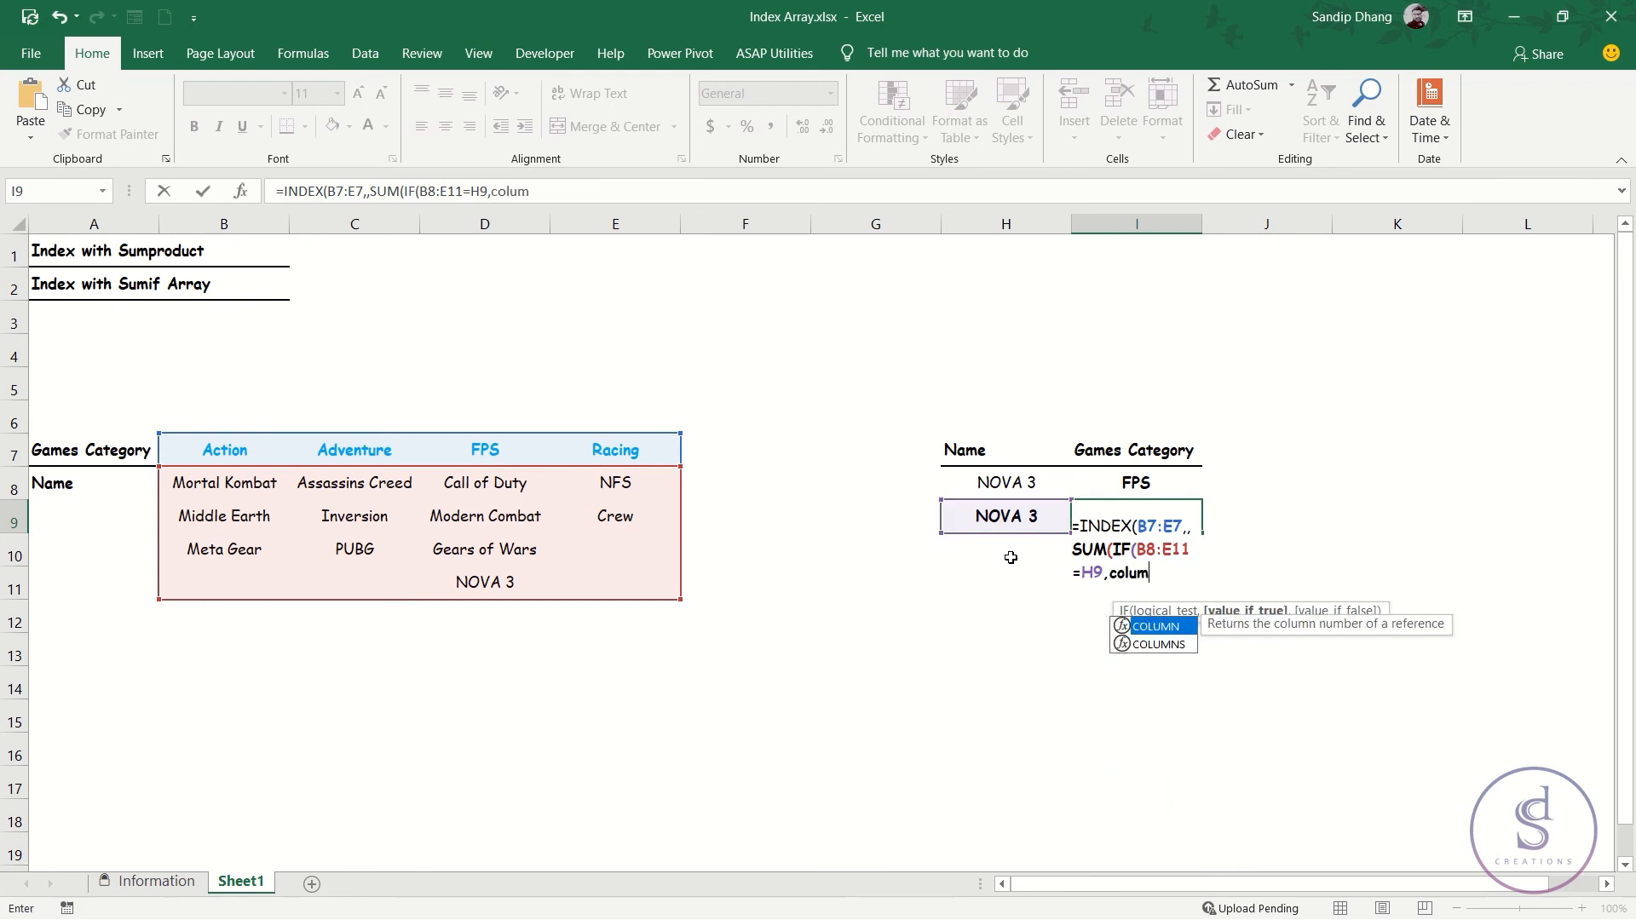
pyautogui.press('Tab')
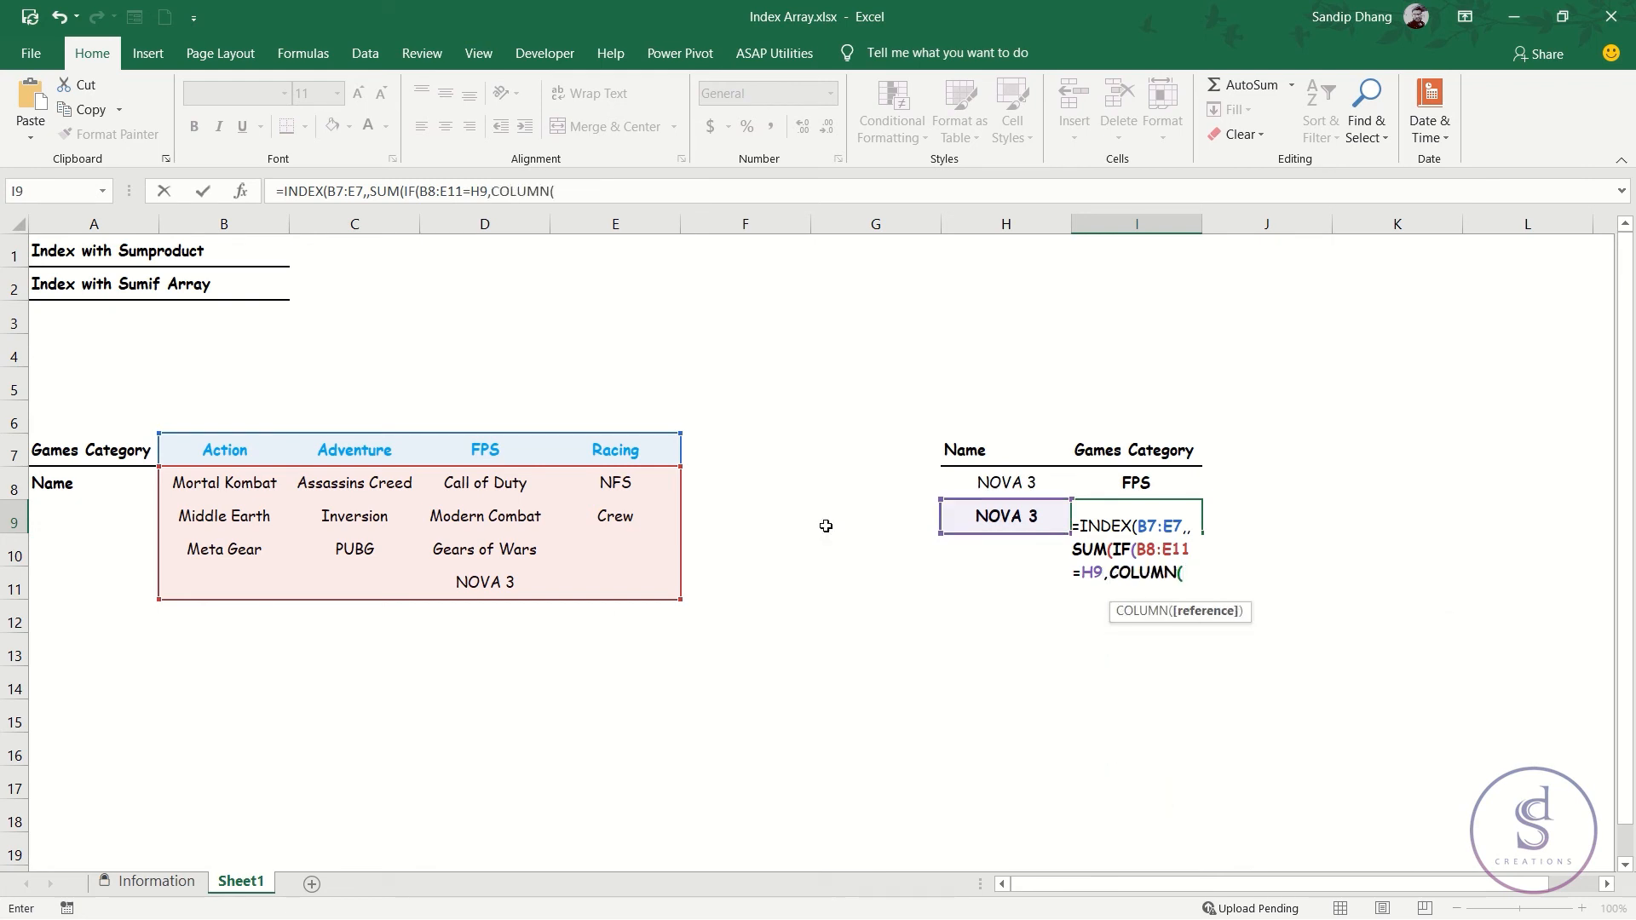
pyautogui.moveTo(247, 487); pyautogui.dragTo(646, 577)
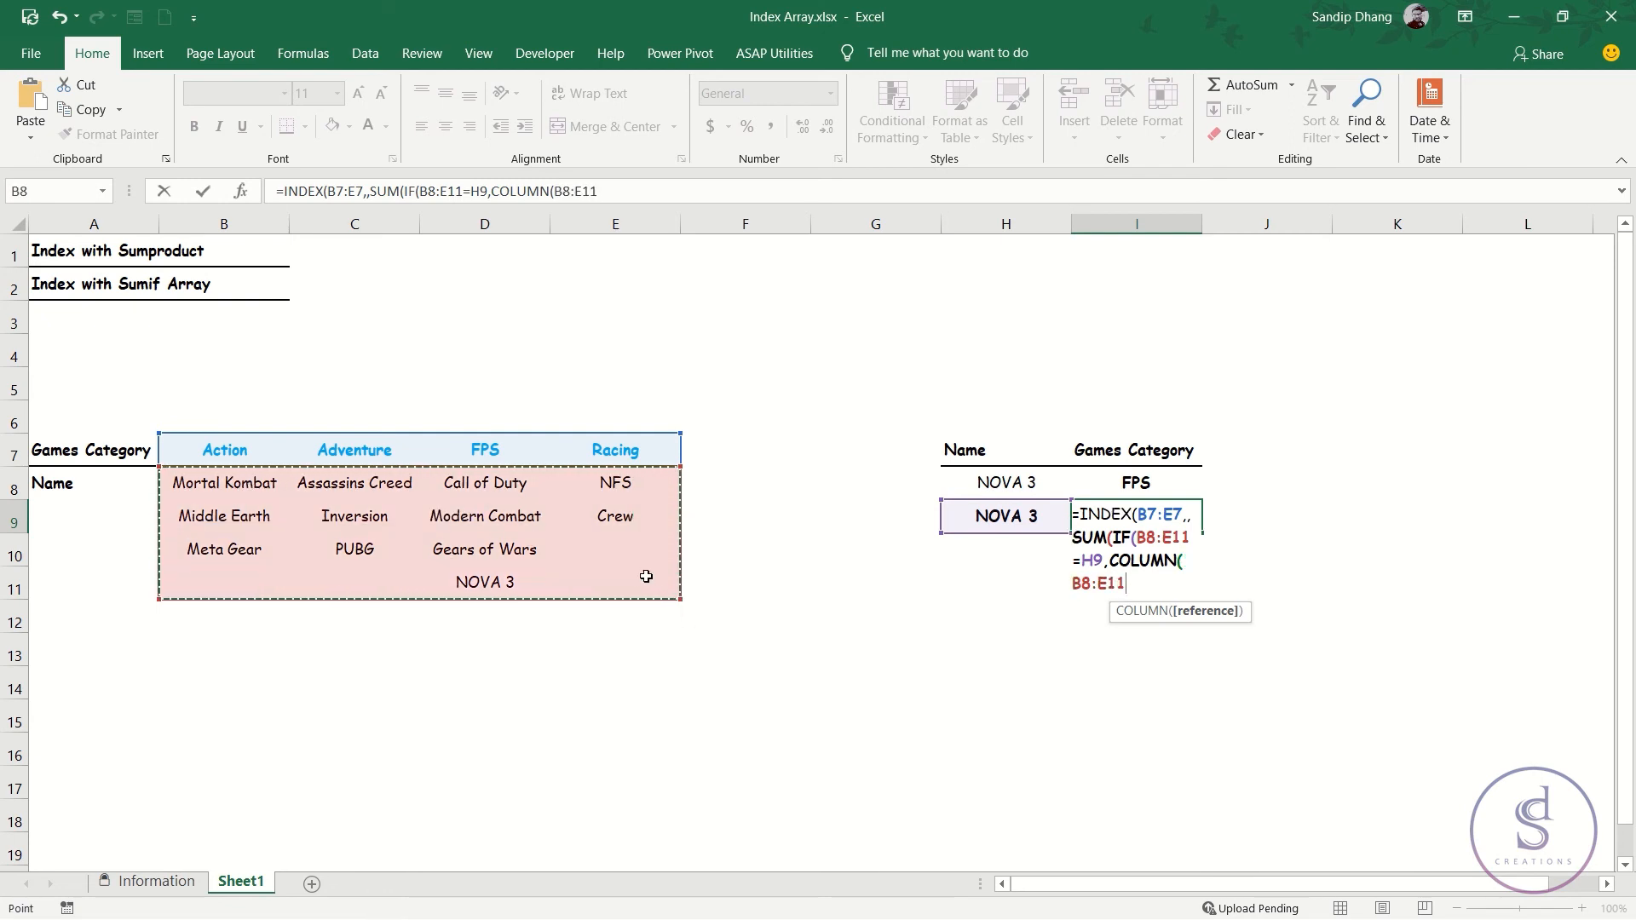
pyautogui.write(')')
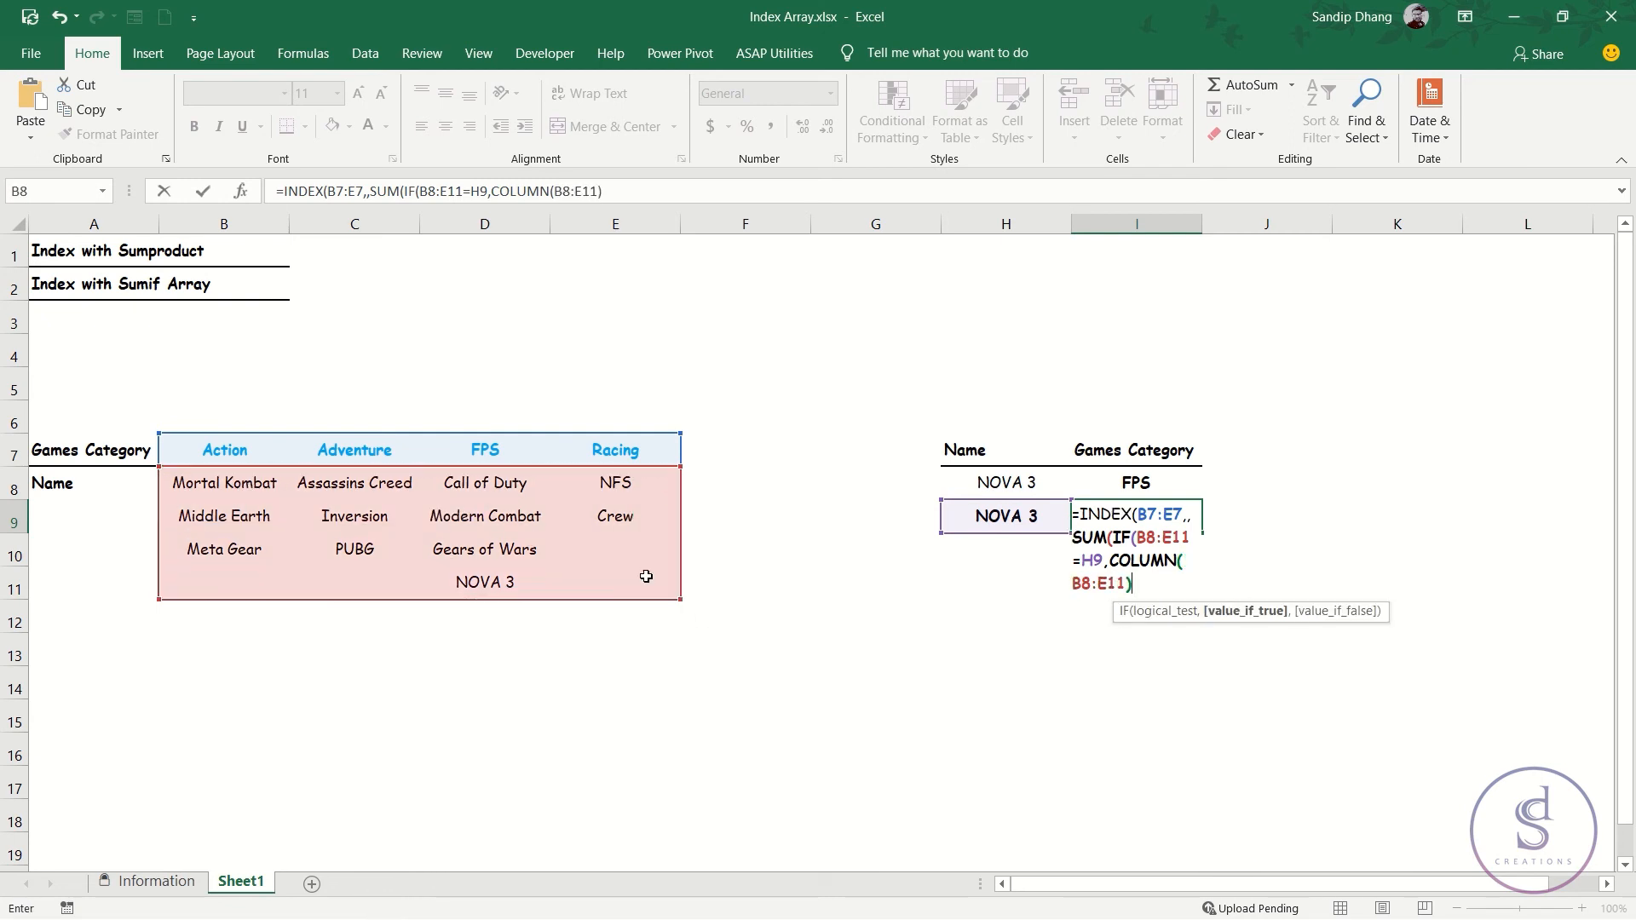
pyautogui.write(',0')
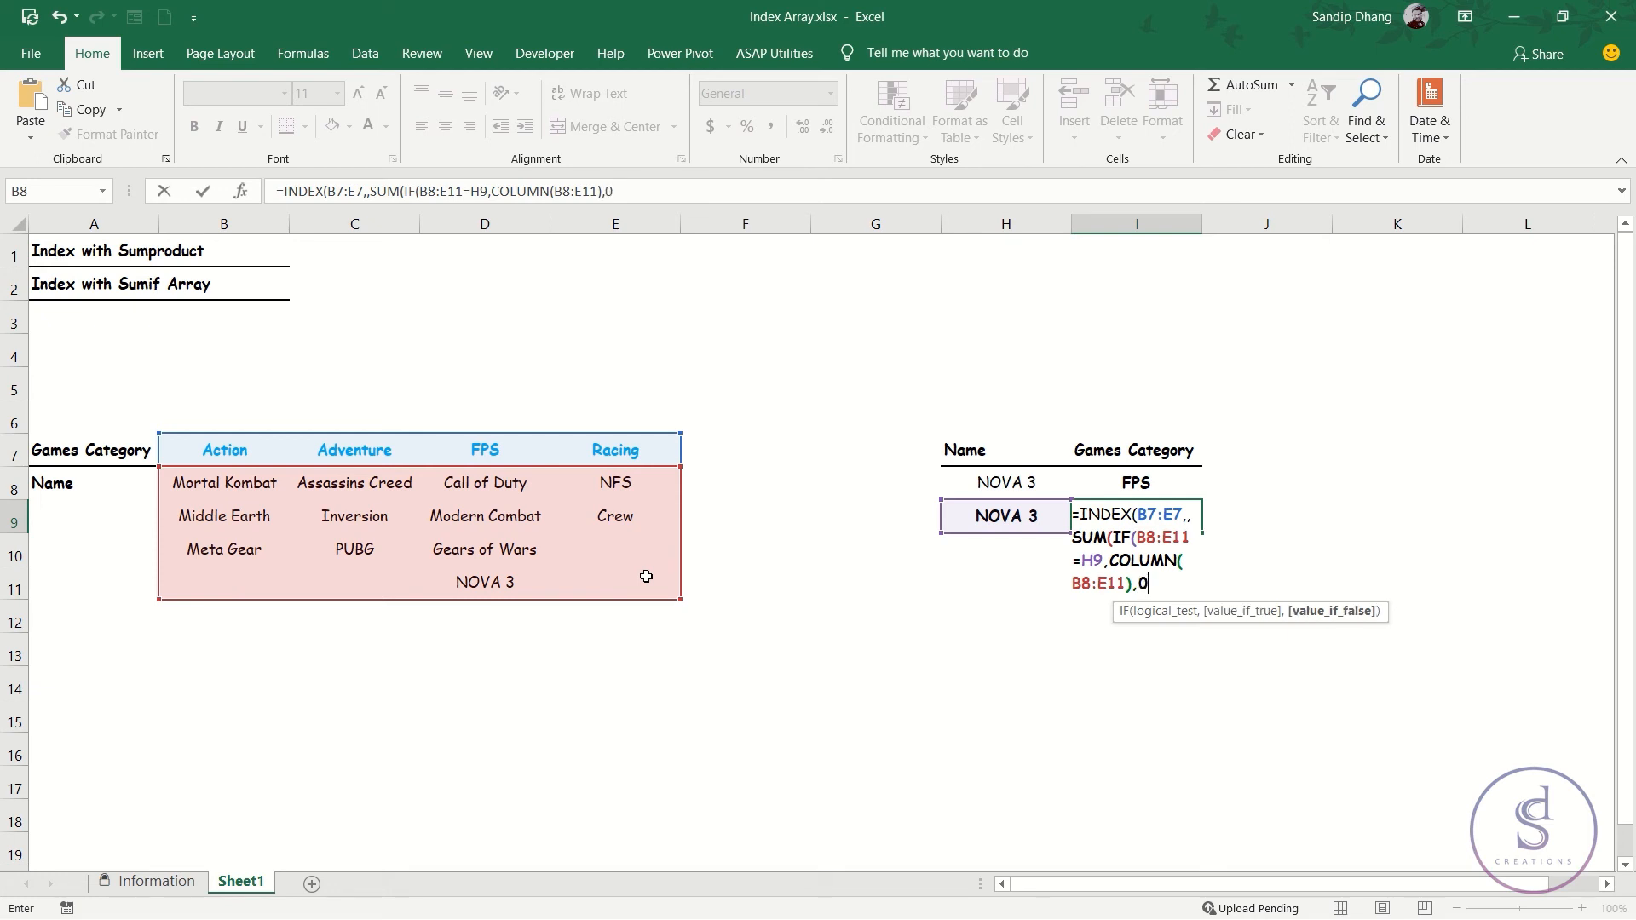
pyautogui.write(')')
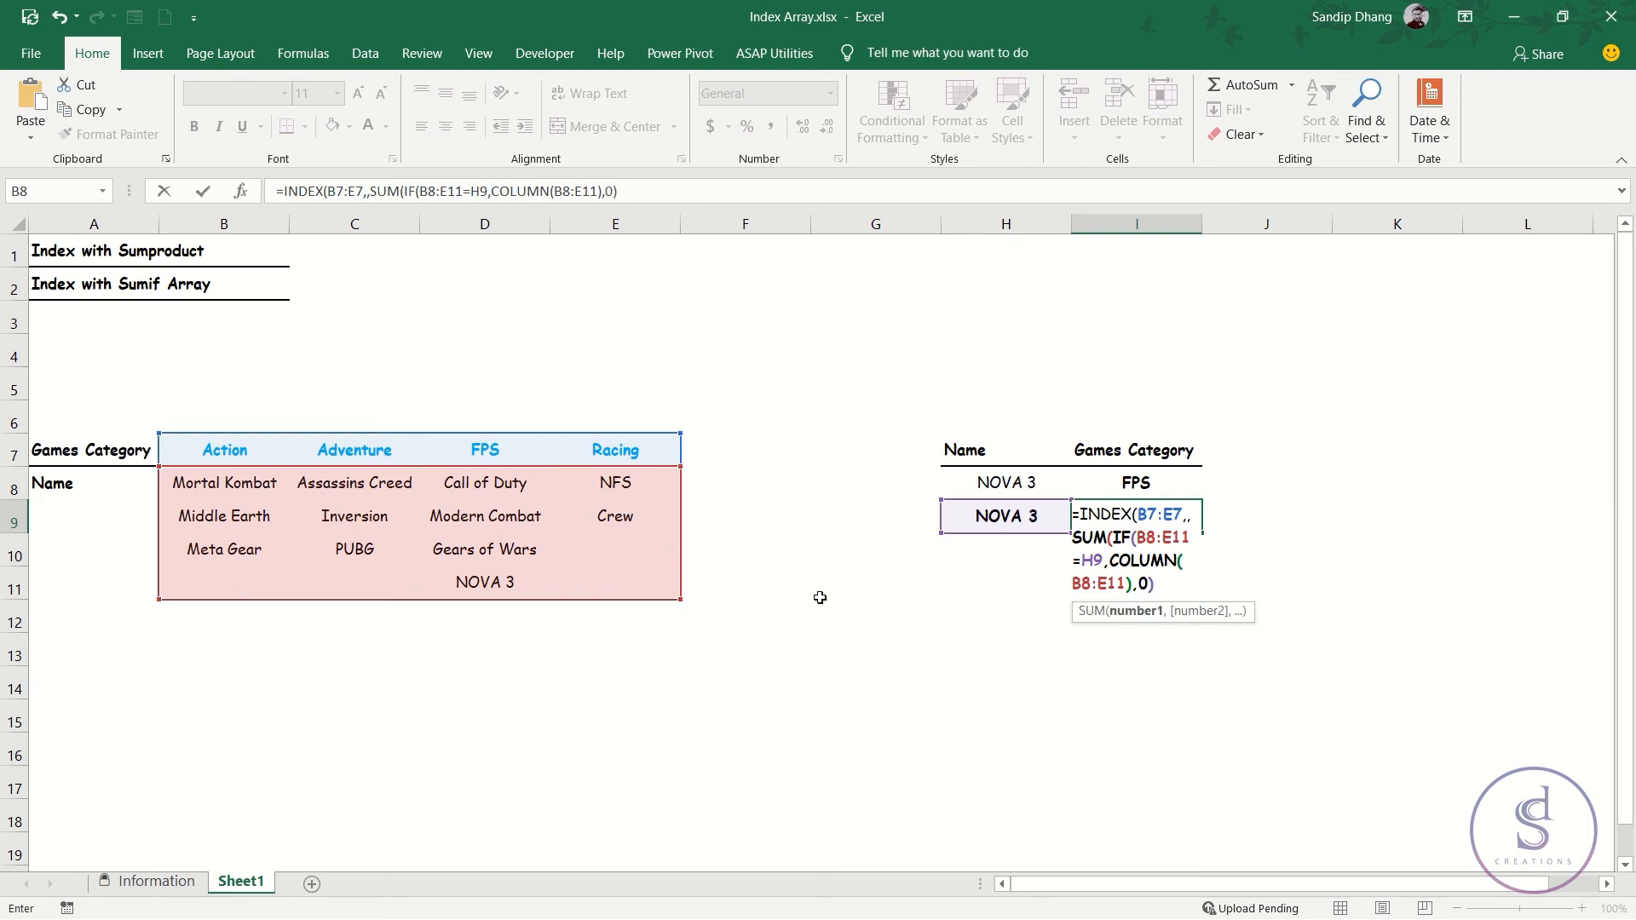
# Evaluate the IF part of the I9 formula in place to check its array, and restore the formula text.
pyautogui.click(1133, 611)
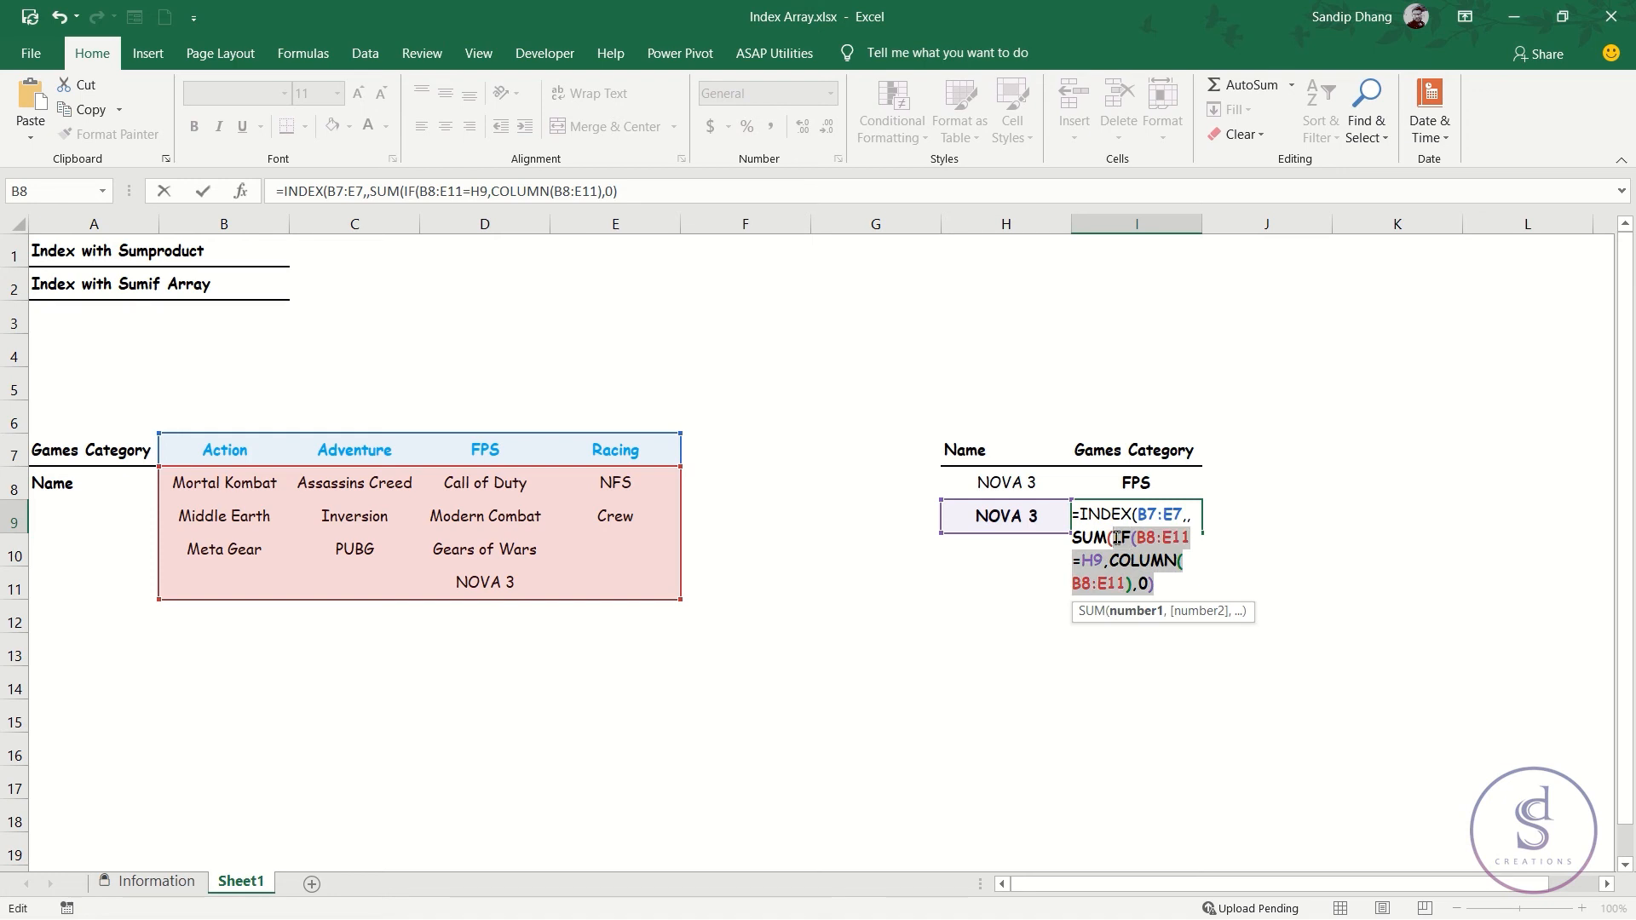
pyautogui.press('F9')
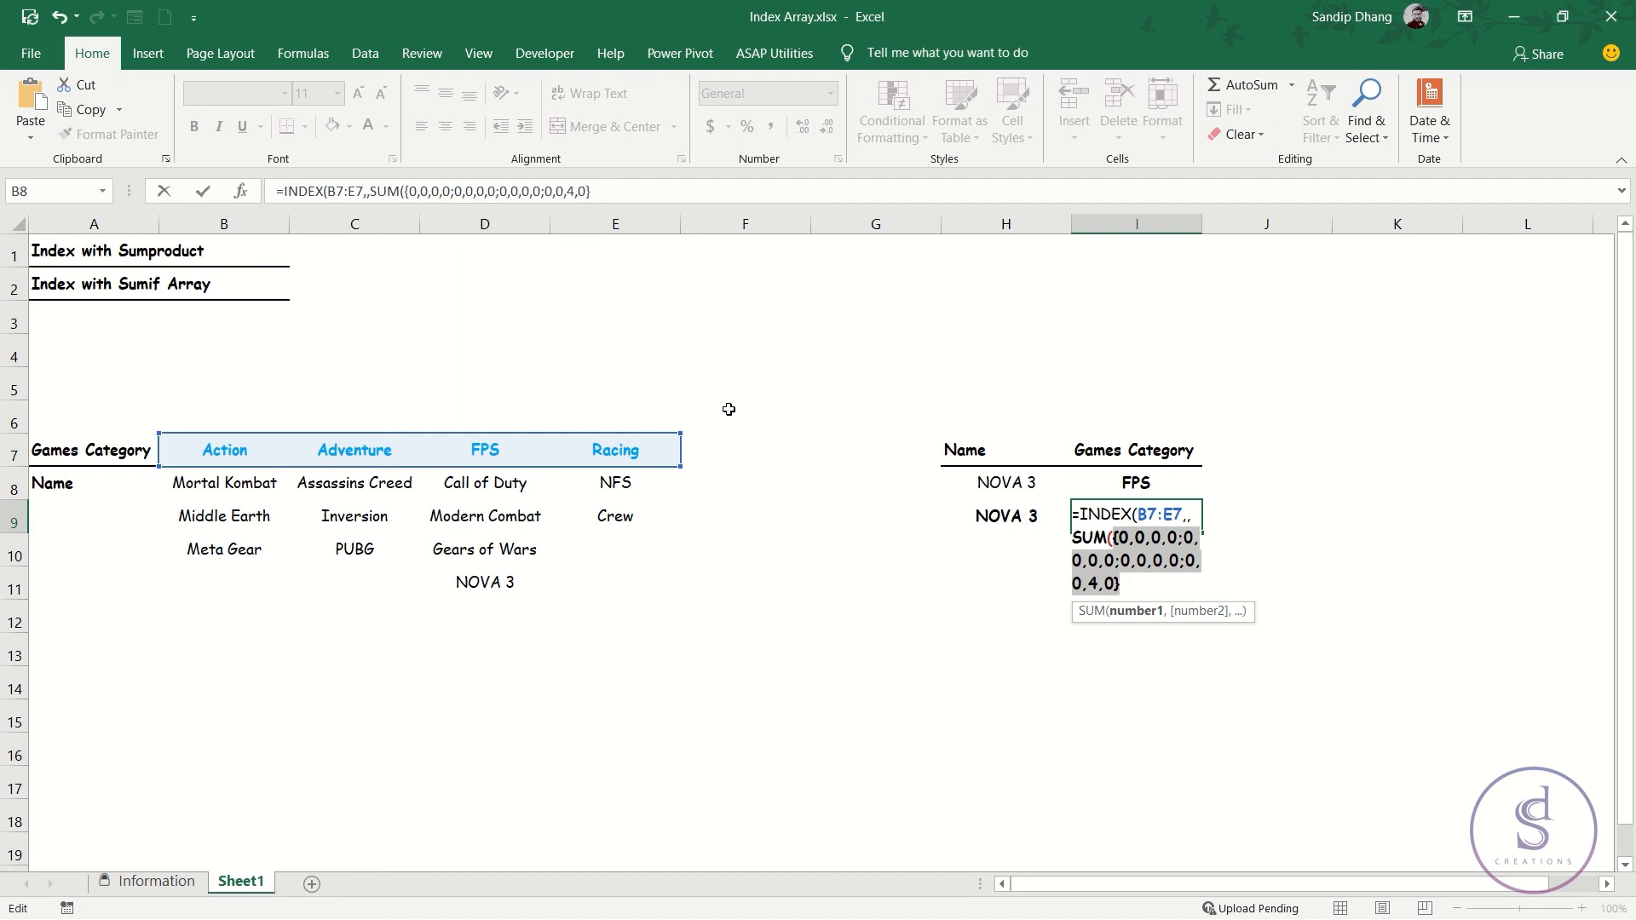
pyautogui.hotkey('ctrl', 'z')
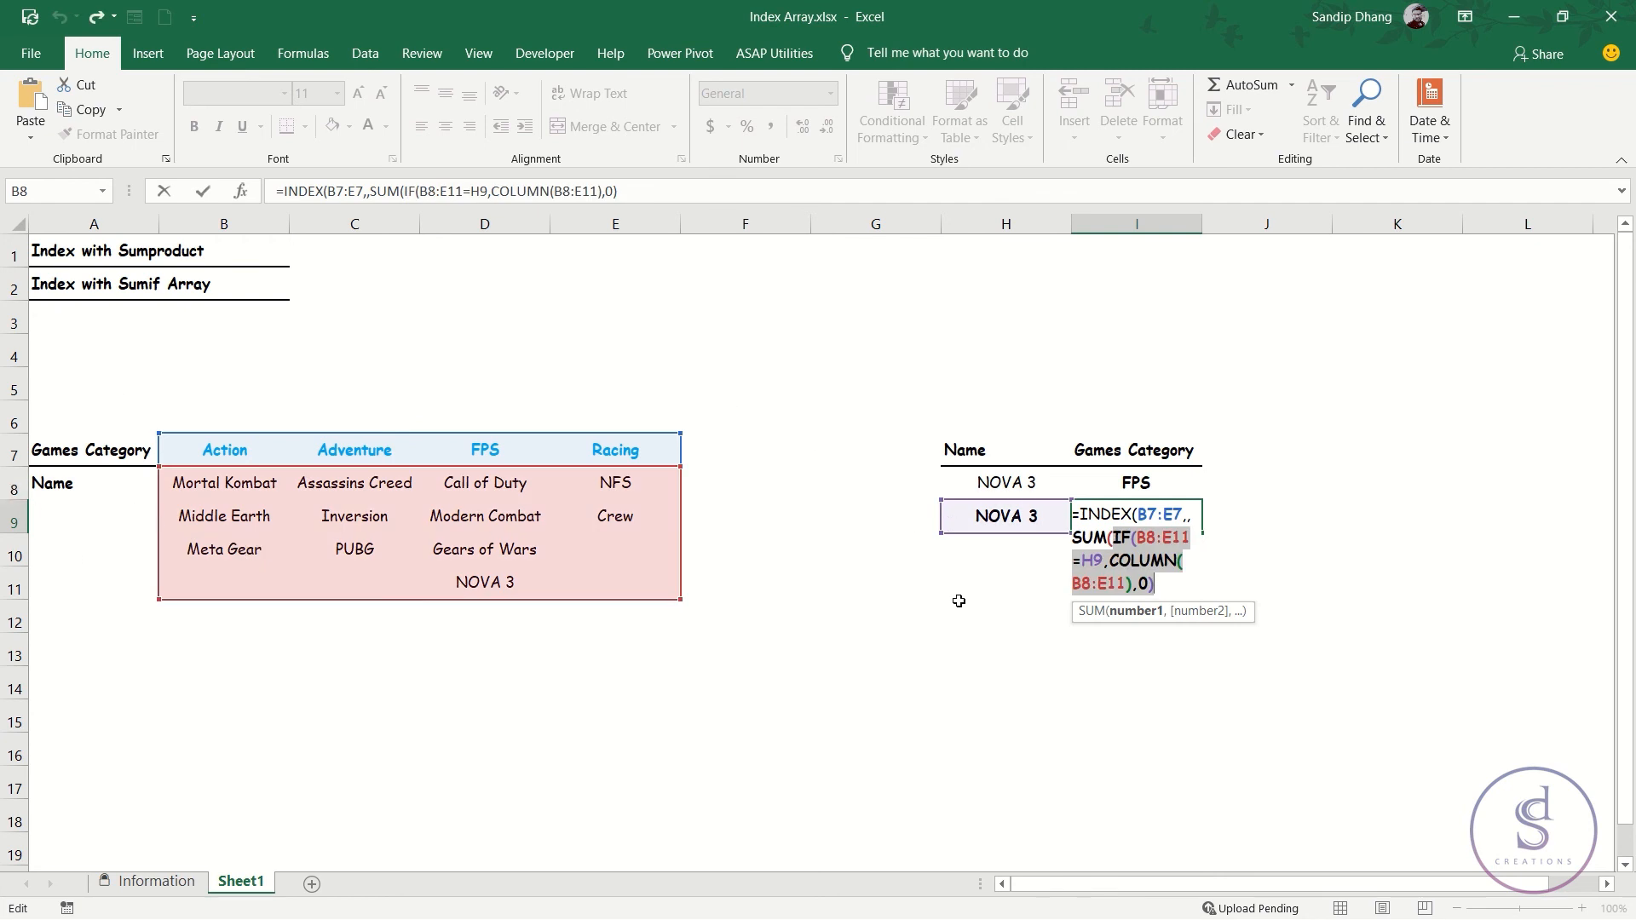
# Subtract COLUMN(A8) from COLUMN(B8:E11) in the value-if-true argument of the IF function in I9.
pyautogui.click(1132, 588)
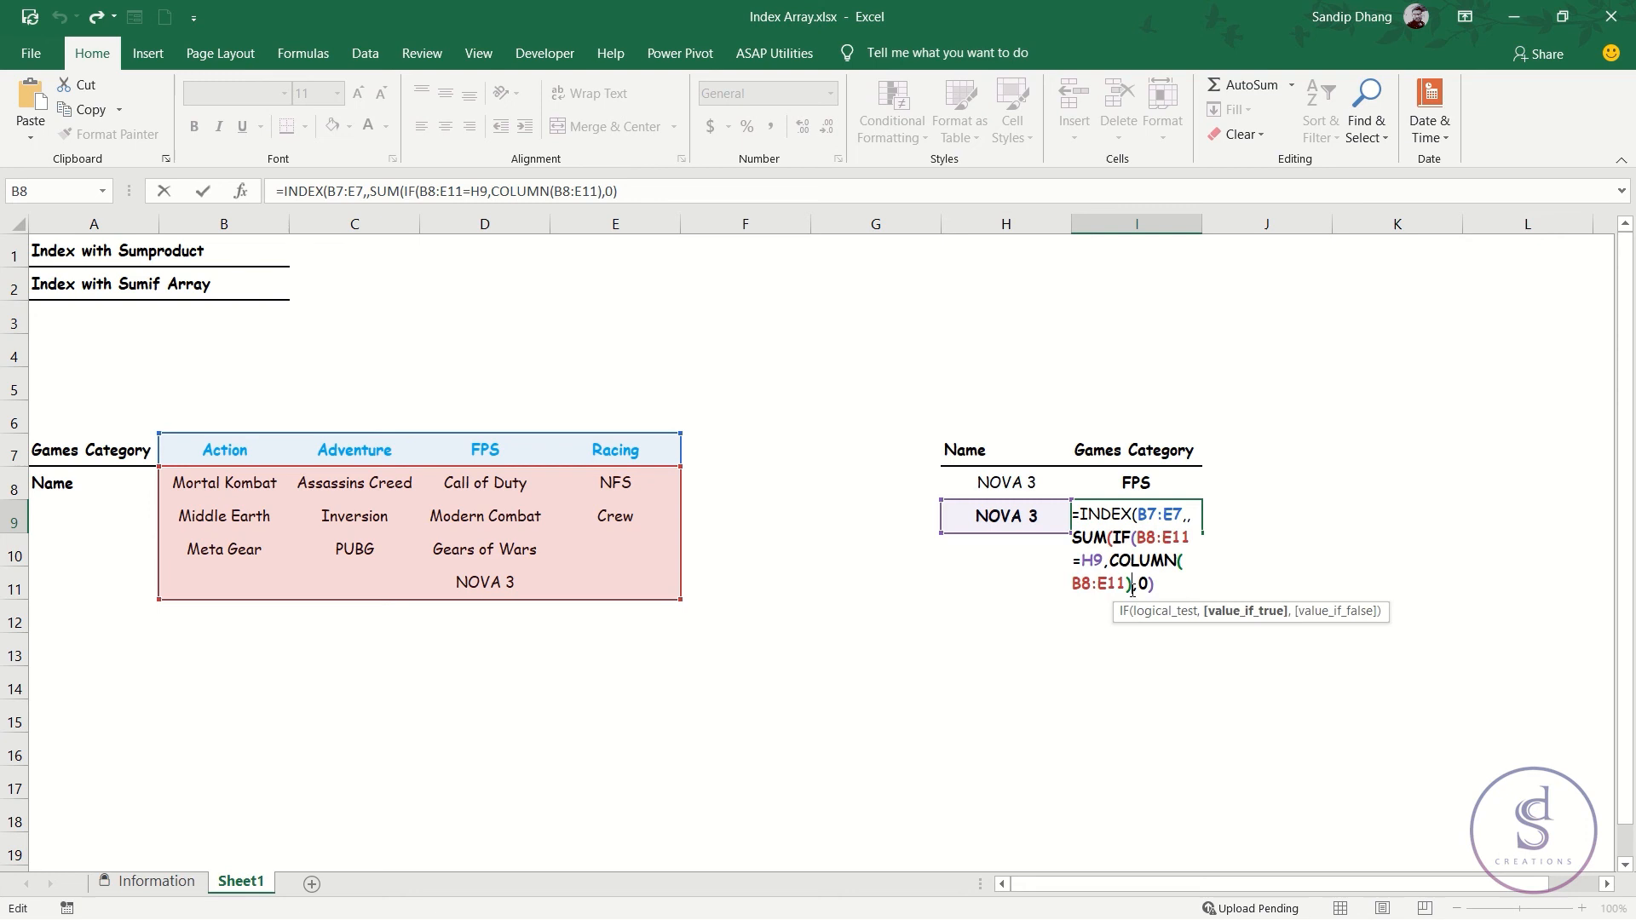
pyautogui.write('-column')
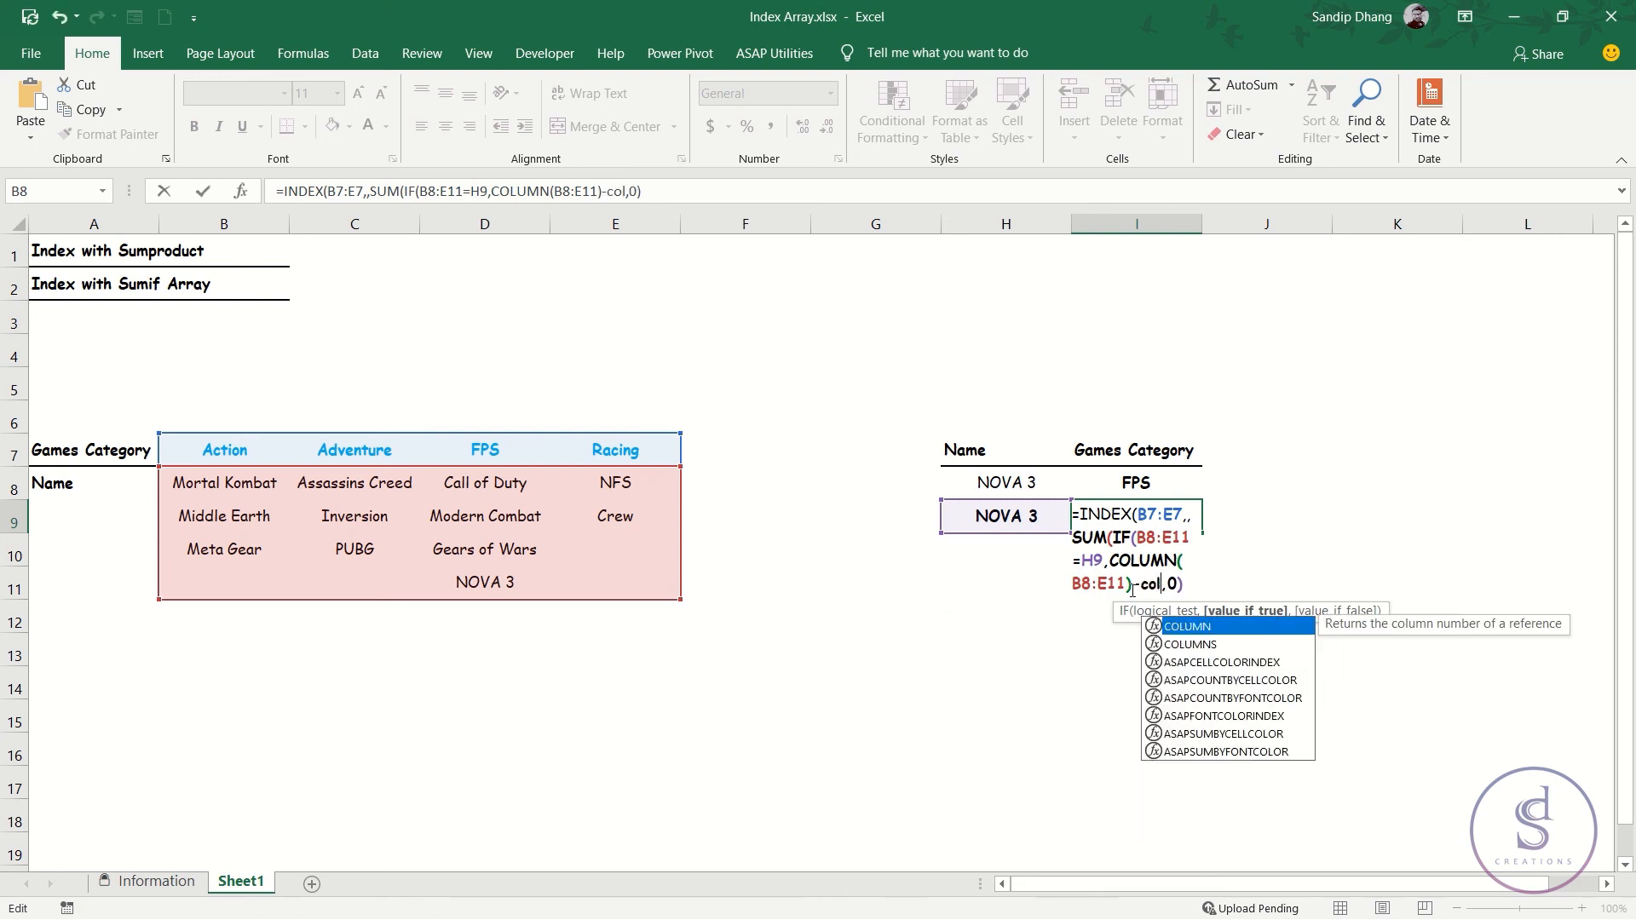
pyautogui.press('Tab')
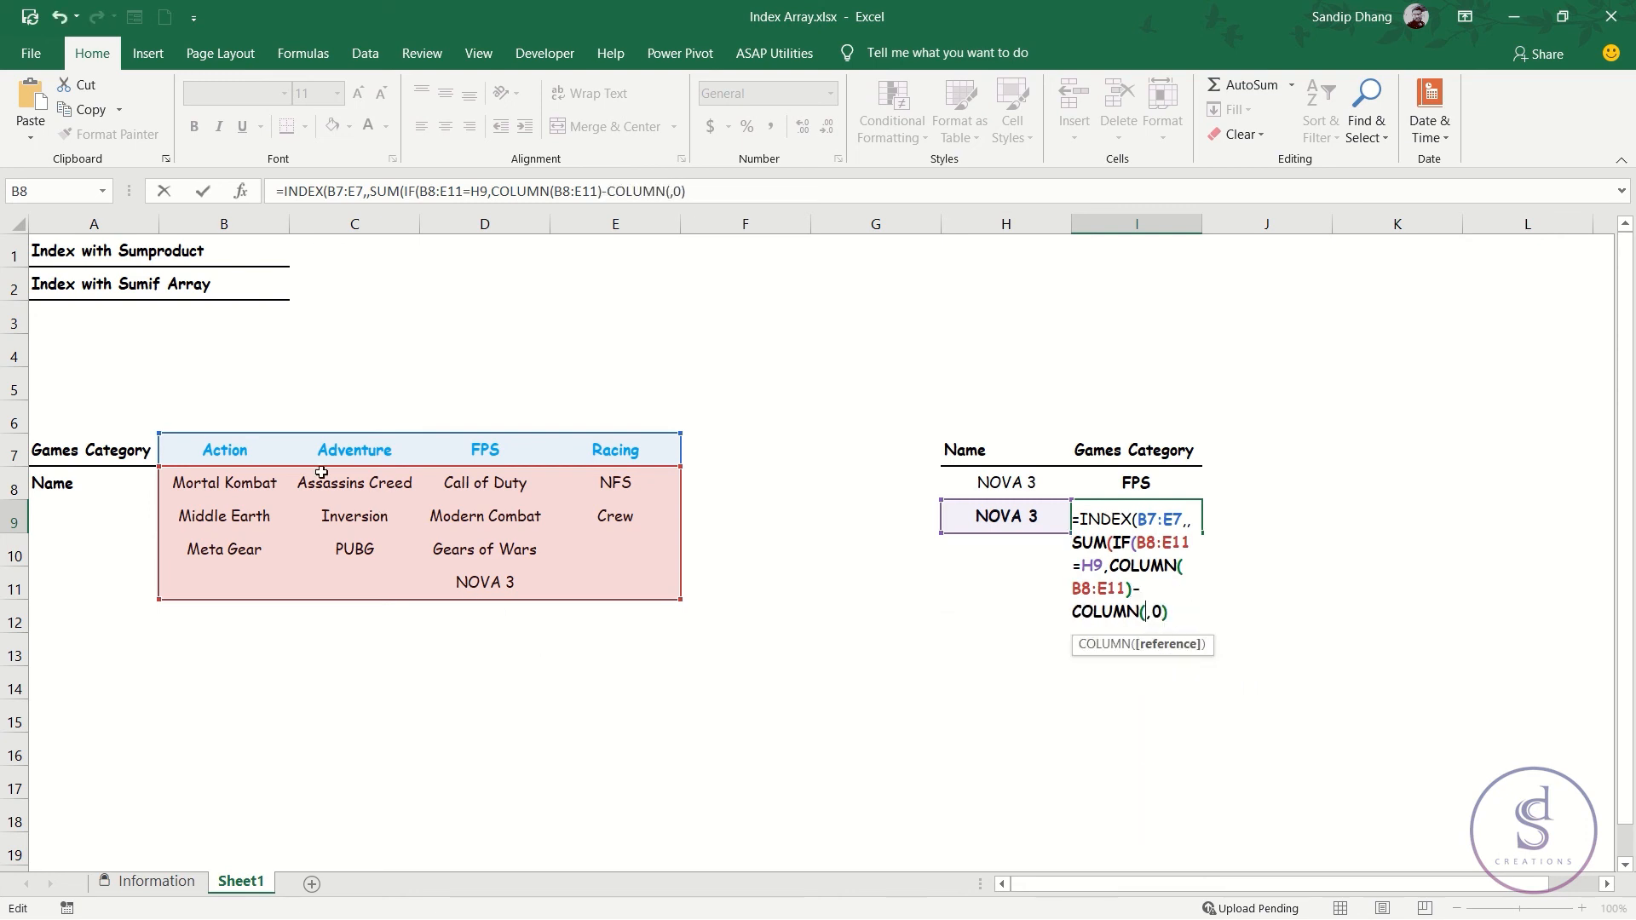
pyautogui.click(130, 449)
pyautogui.click(126, 474)
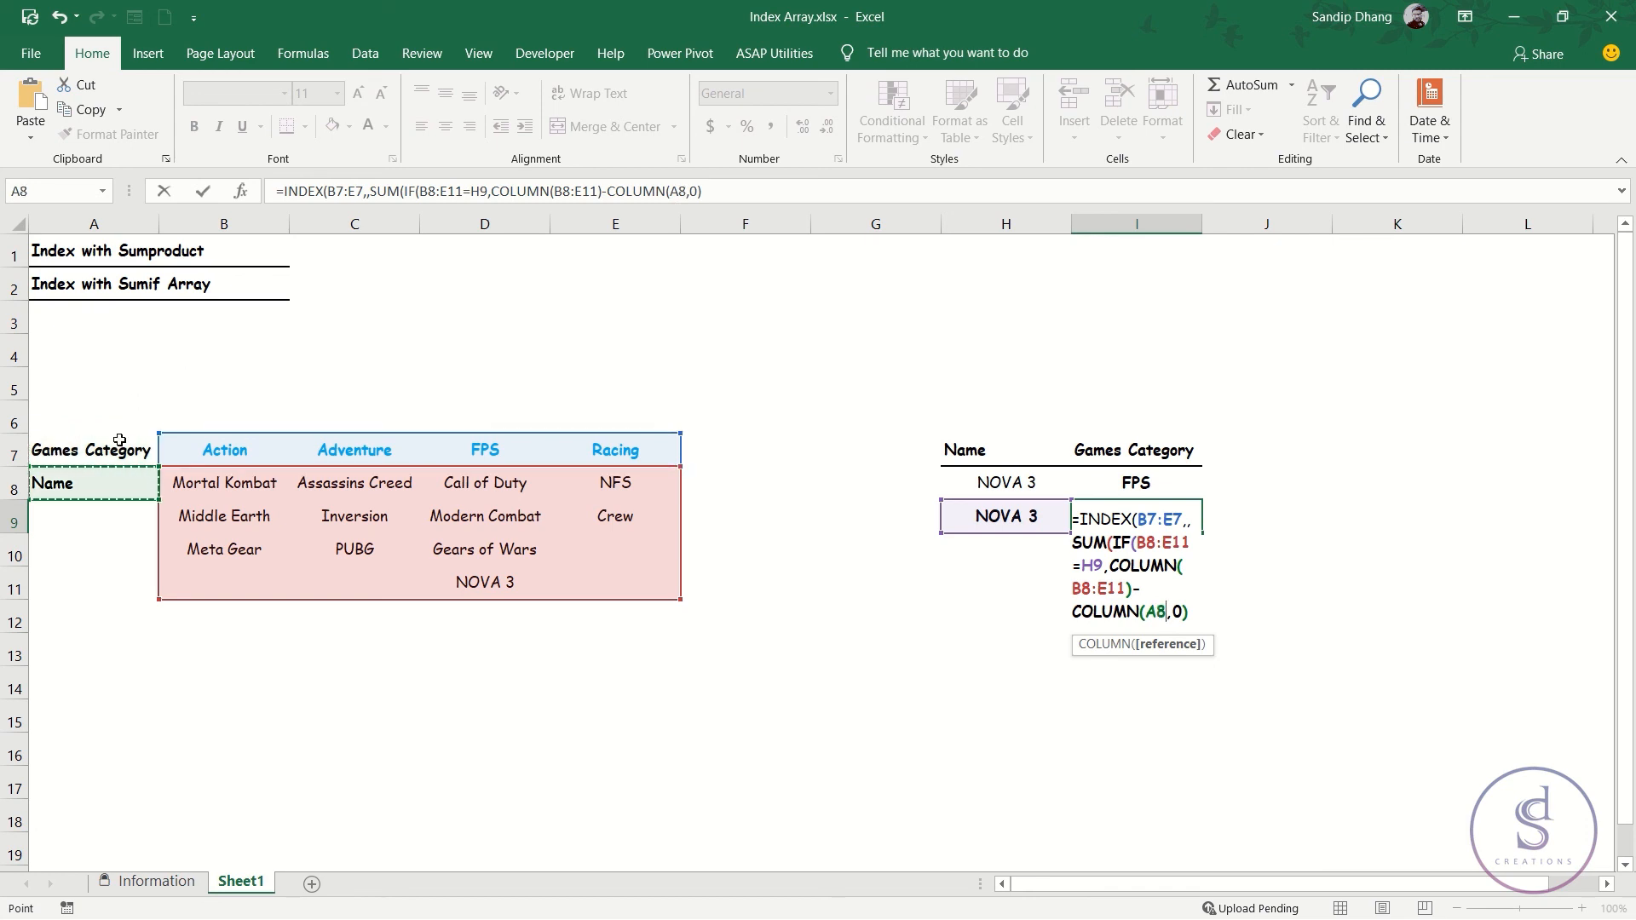
pyautogui.write(')')
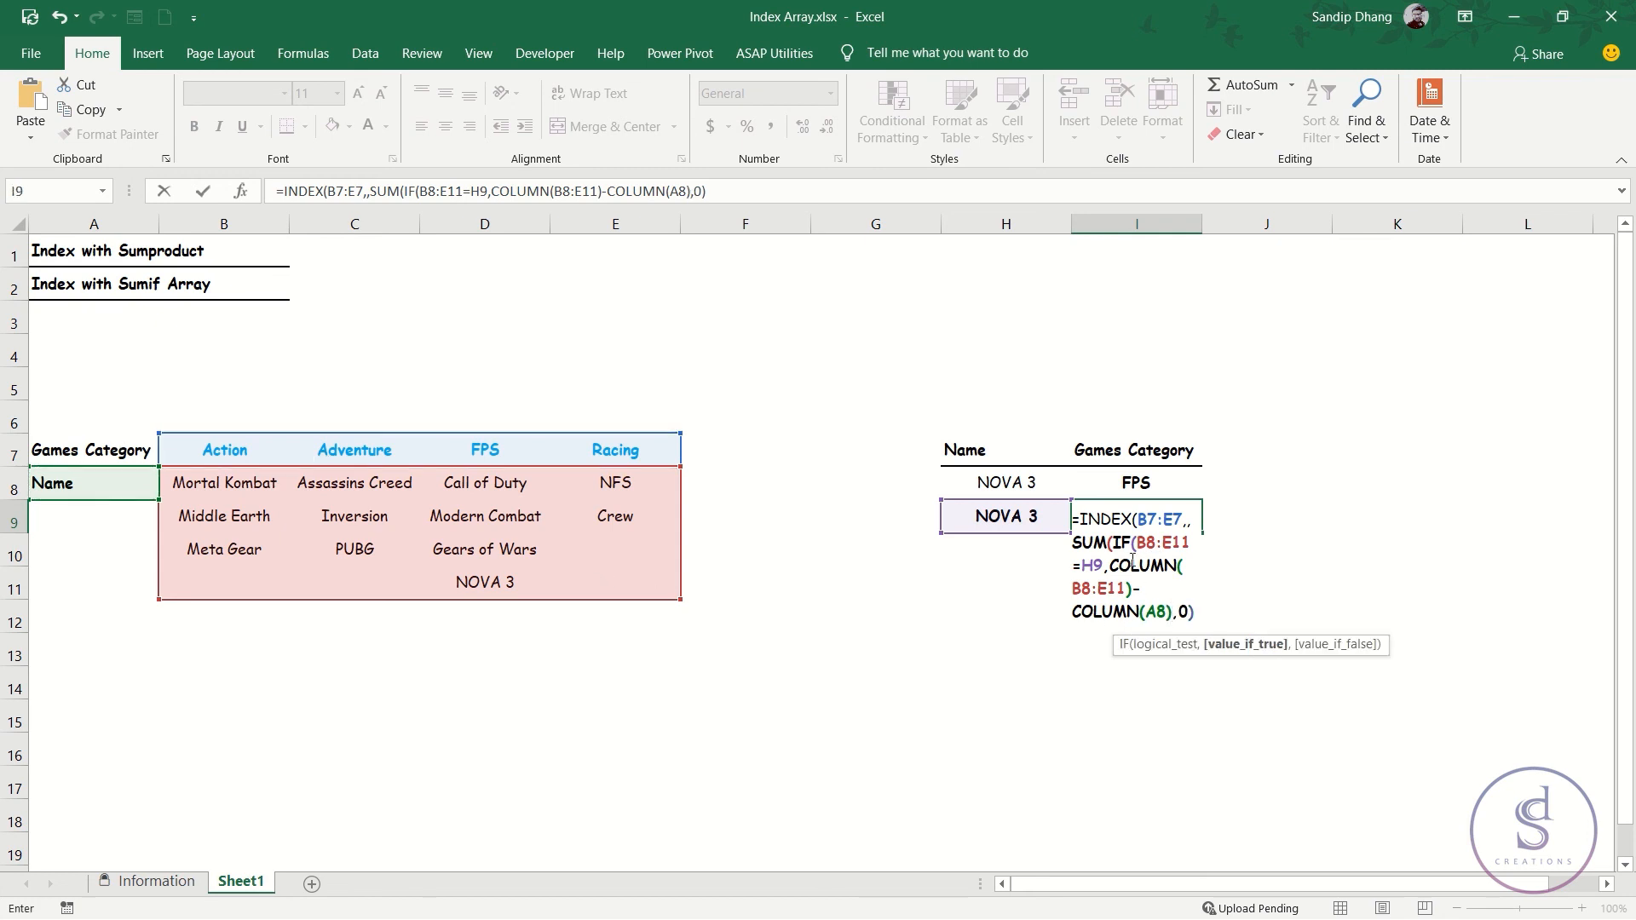
# Evaluate the IF part with the column subtraction in I9 to check its array, and revert to the formula text.
pyautogui.moveTo(1194, 610); pyautogui.dragTo(1116, 545)
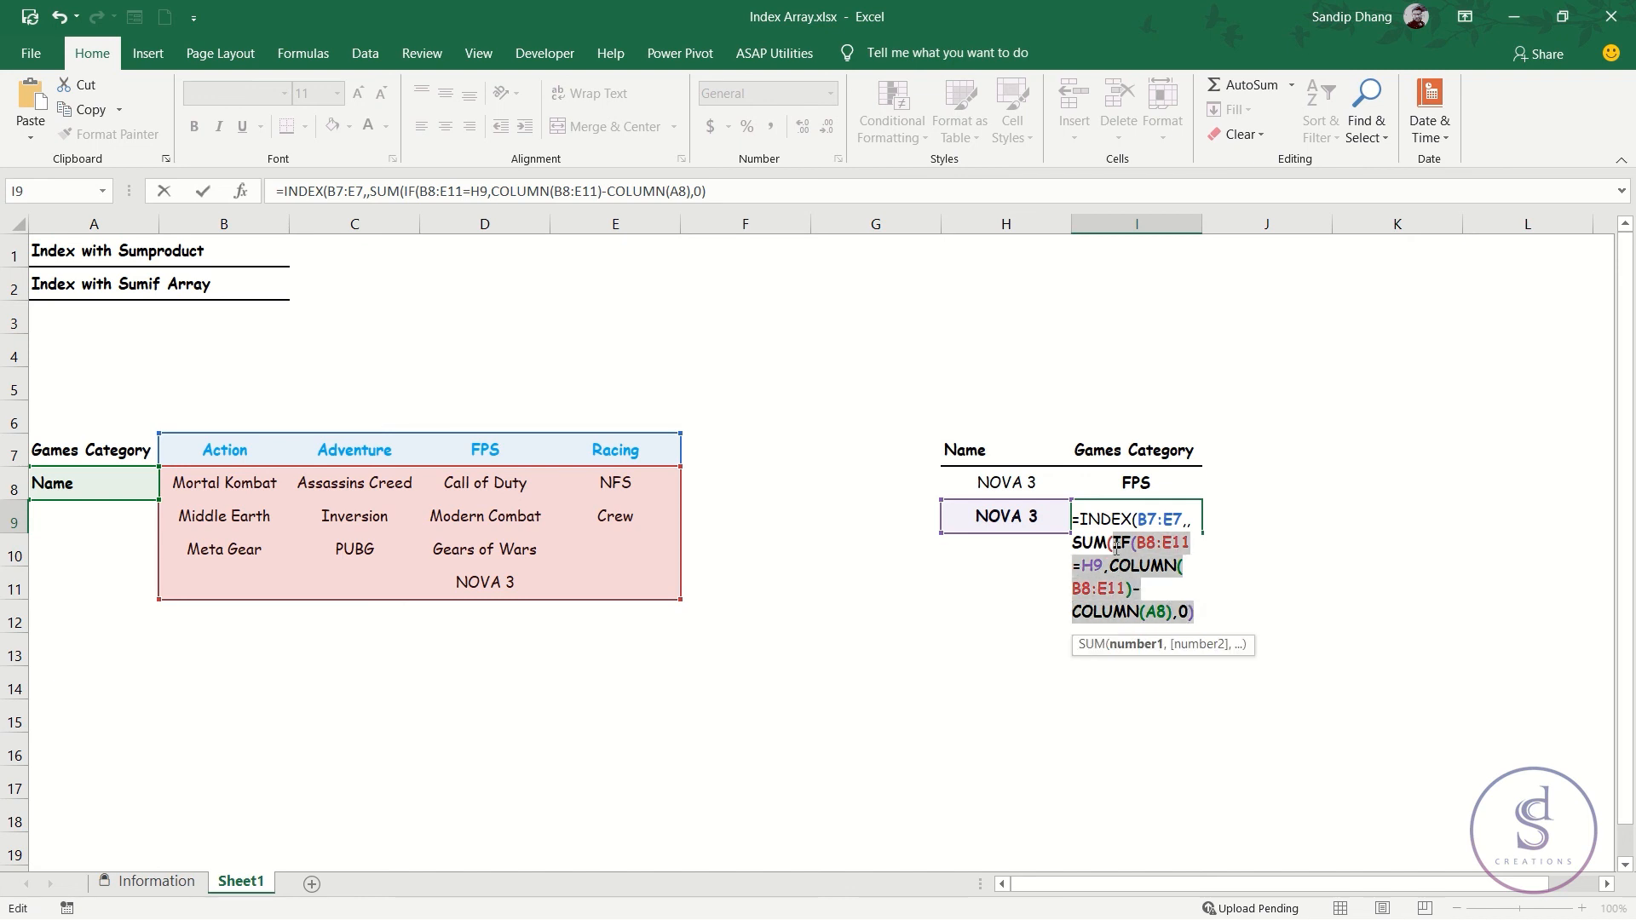
pyautogui.press('F9')
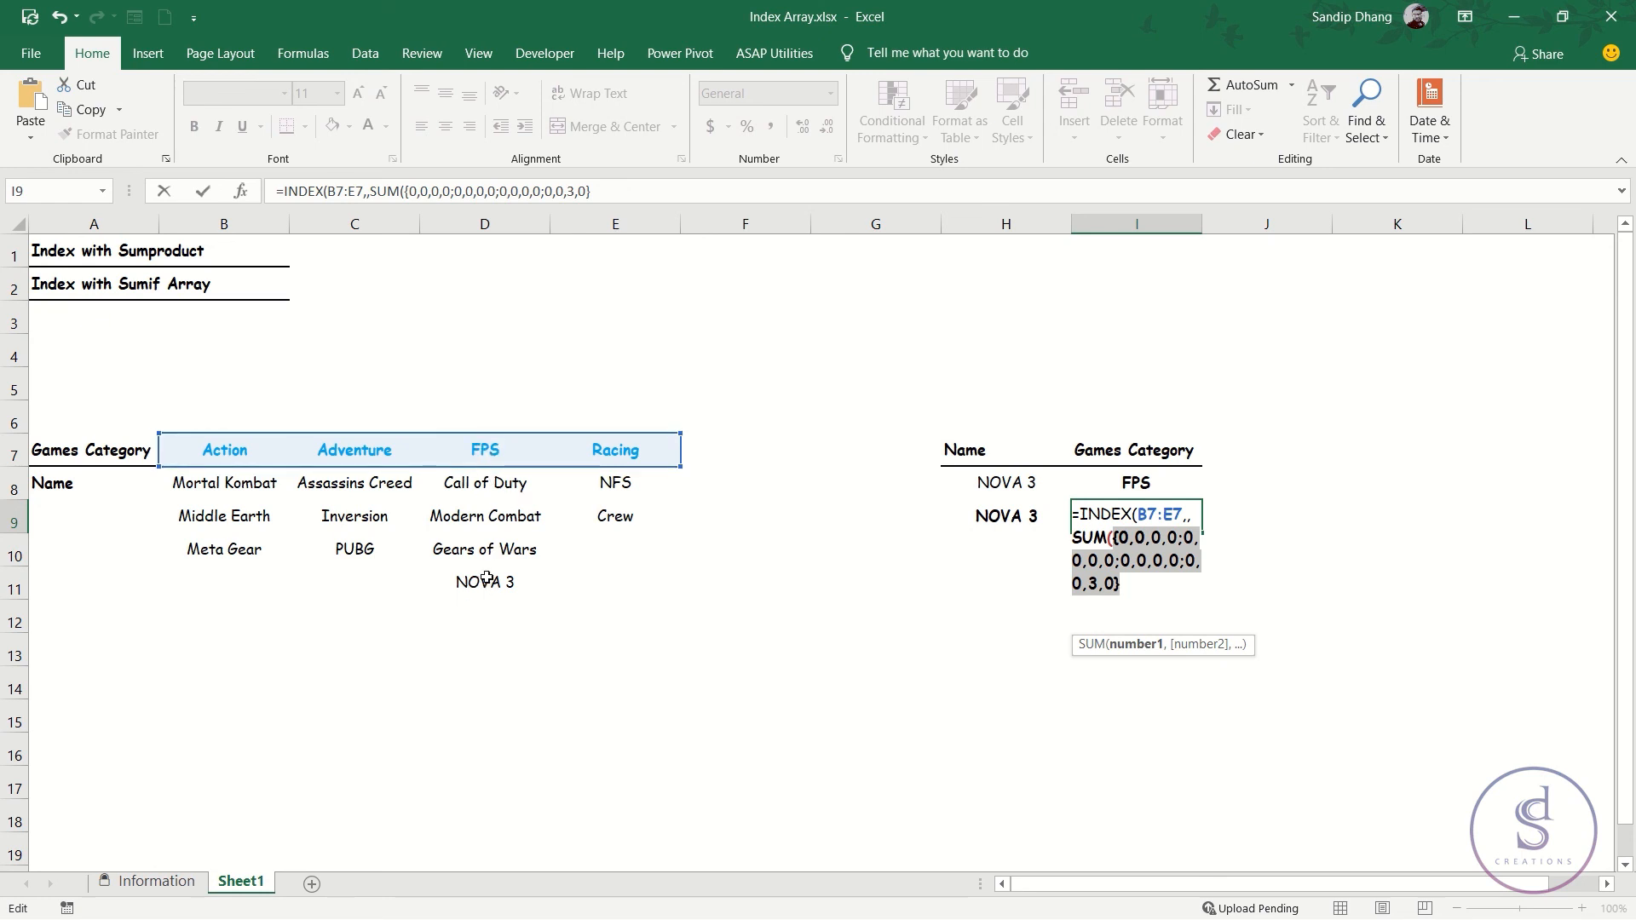
pyautogui.hotkey('ctrl', 'z')
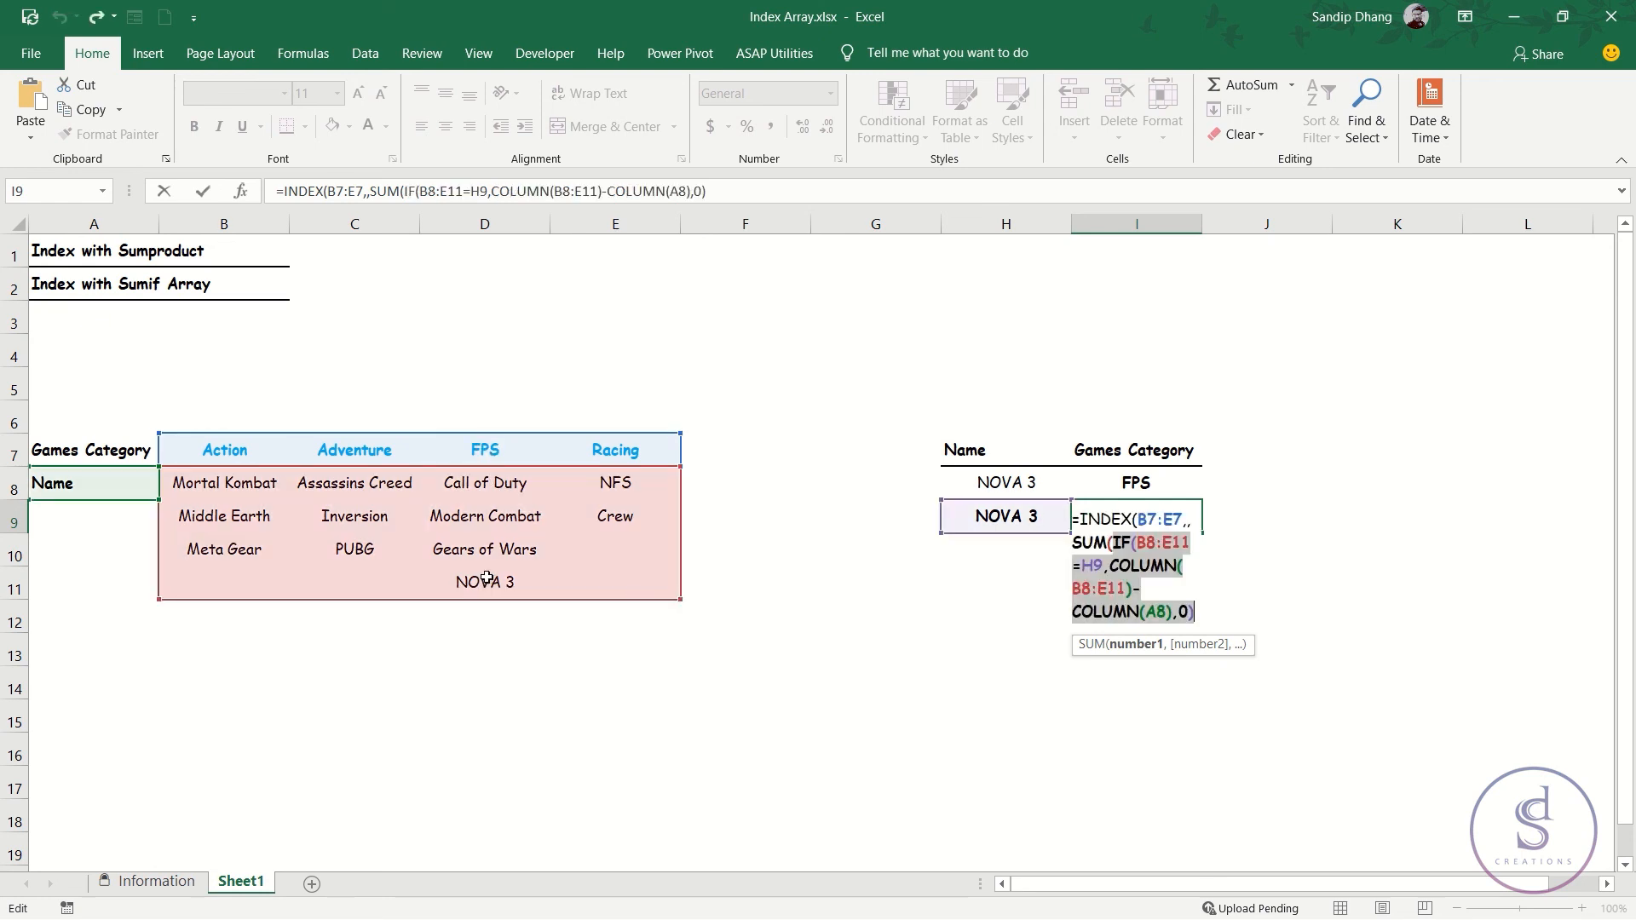
# Close the SUM and INDEX functions in I9, enter the formula as an array formula, and select I8 to compare.
pyautogui.click(1202, 612)
pyautogui.write('))')
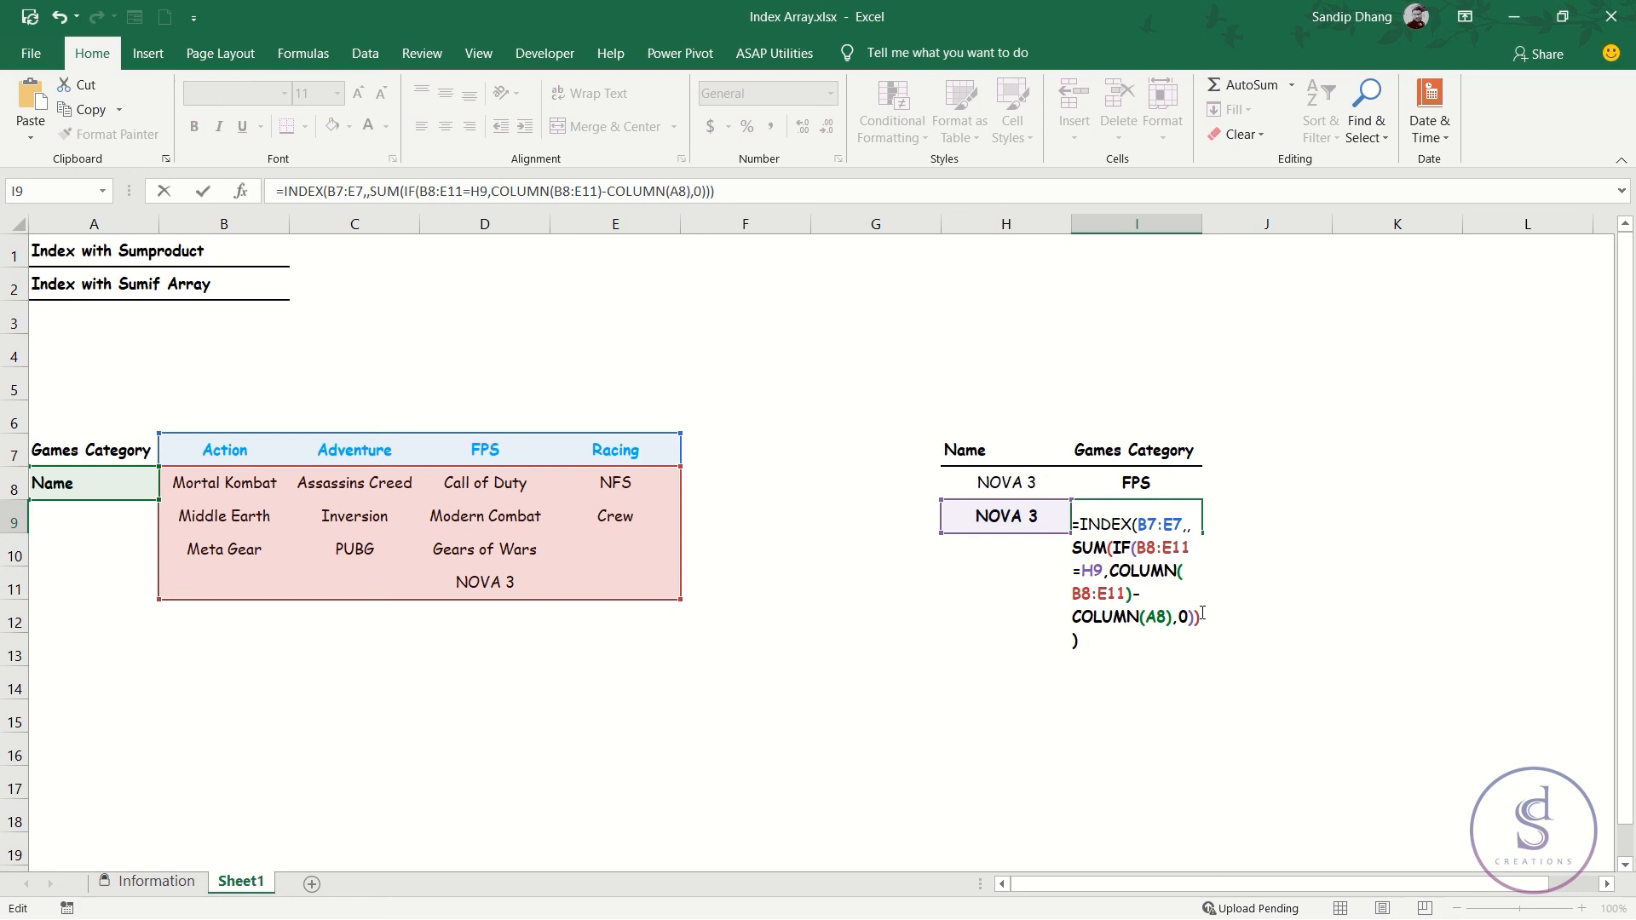
pyautogui.hotkey('ctrl', 'shift', 'Return')
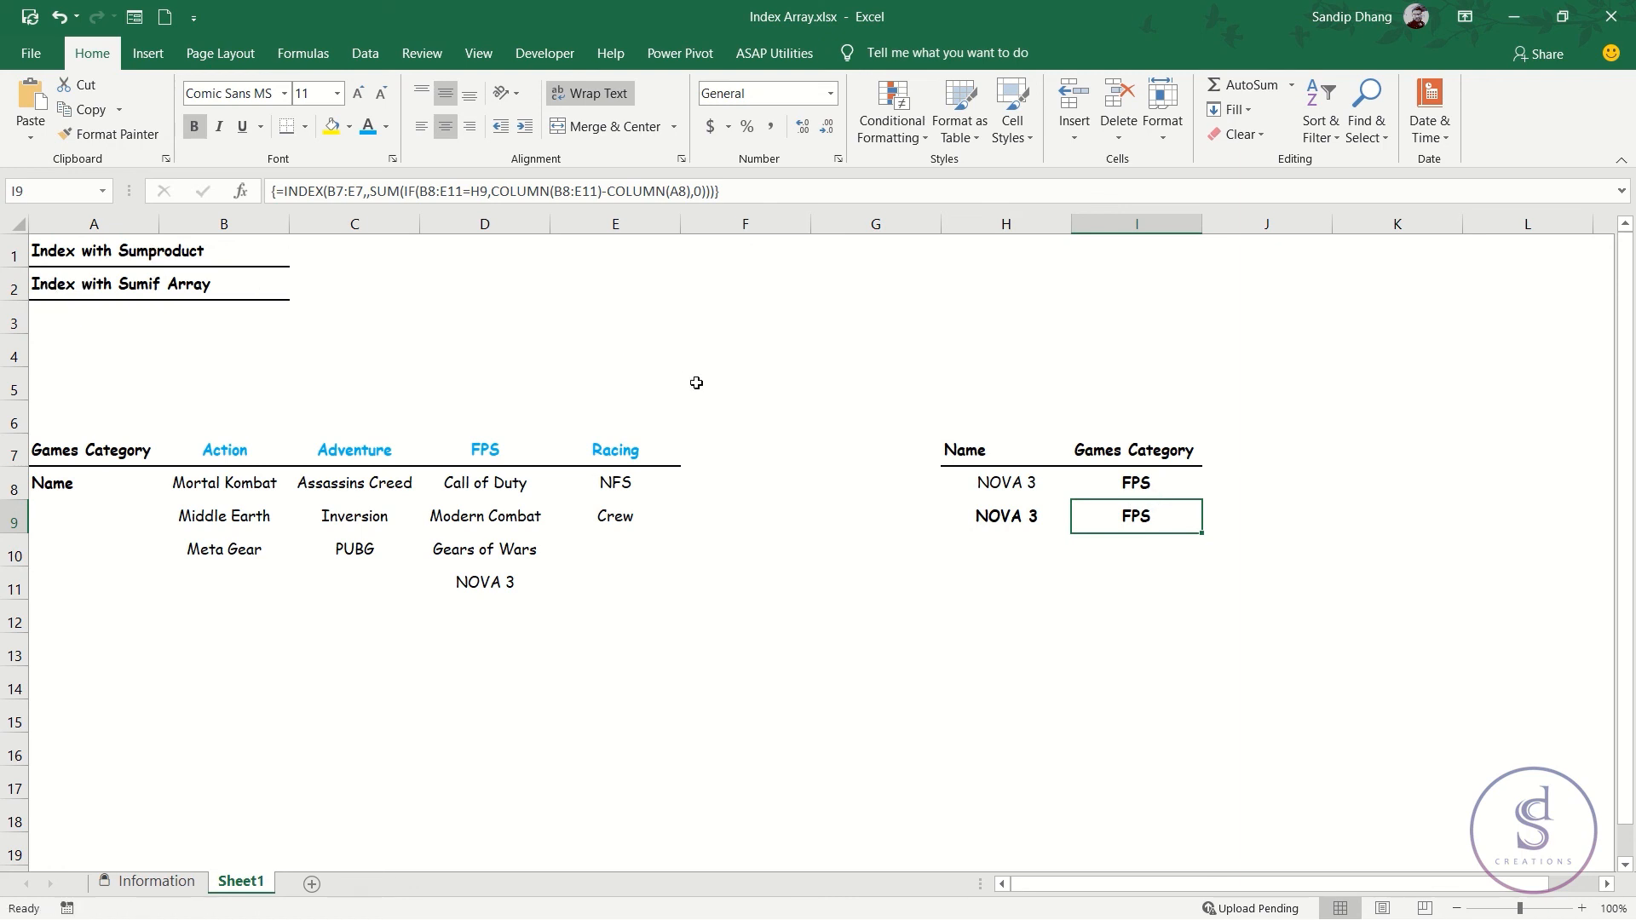
pyautogui.click(1131, 483)
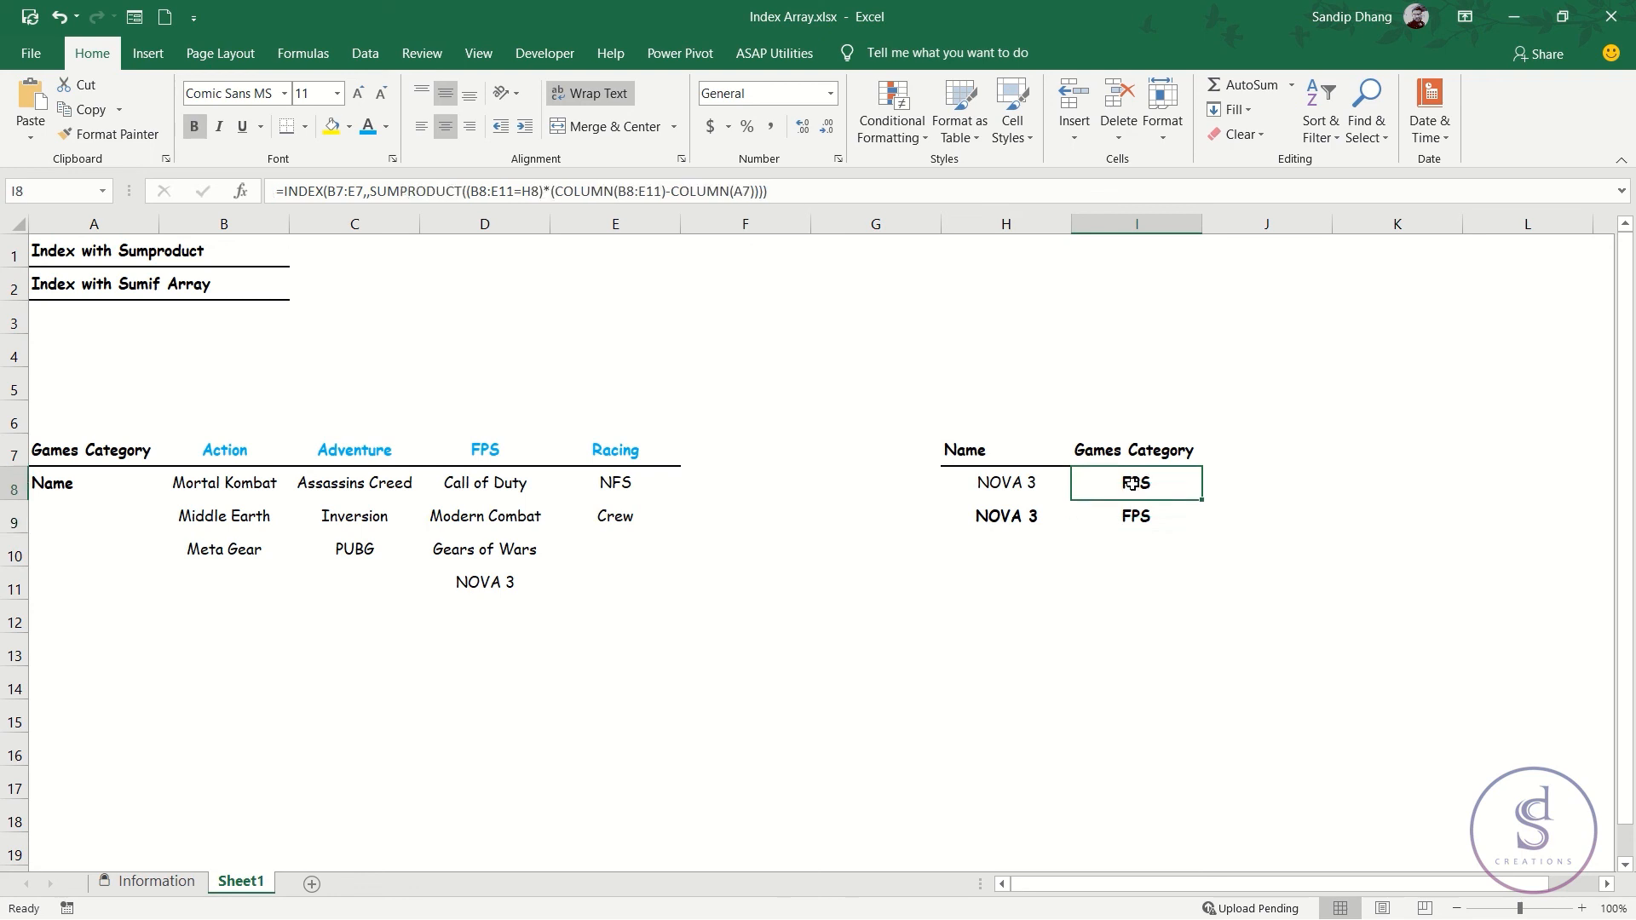